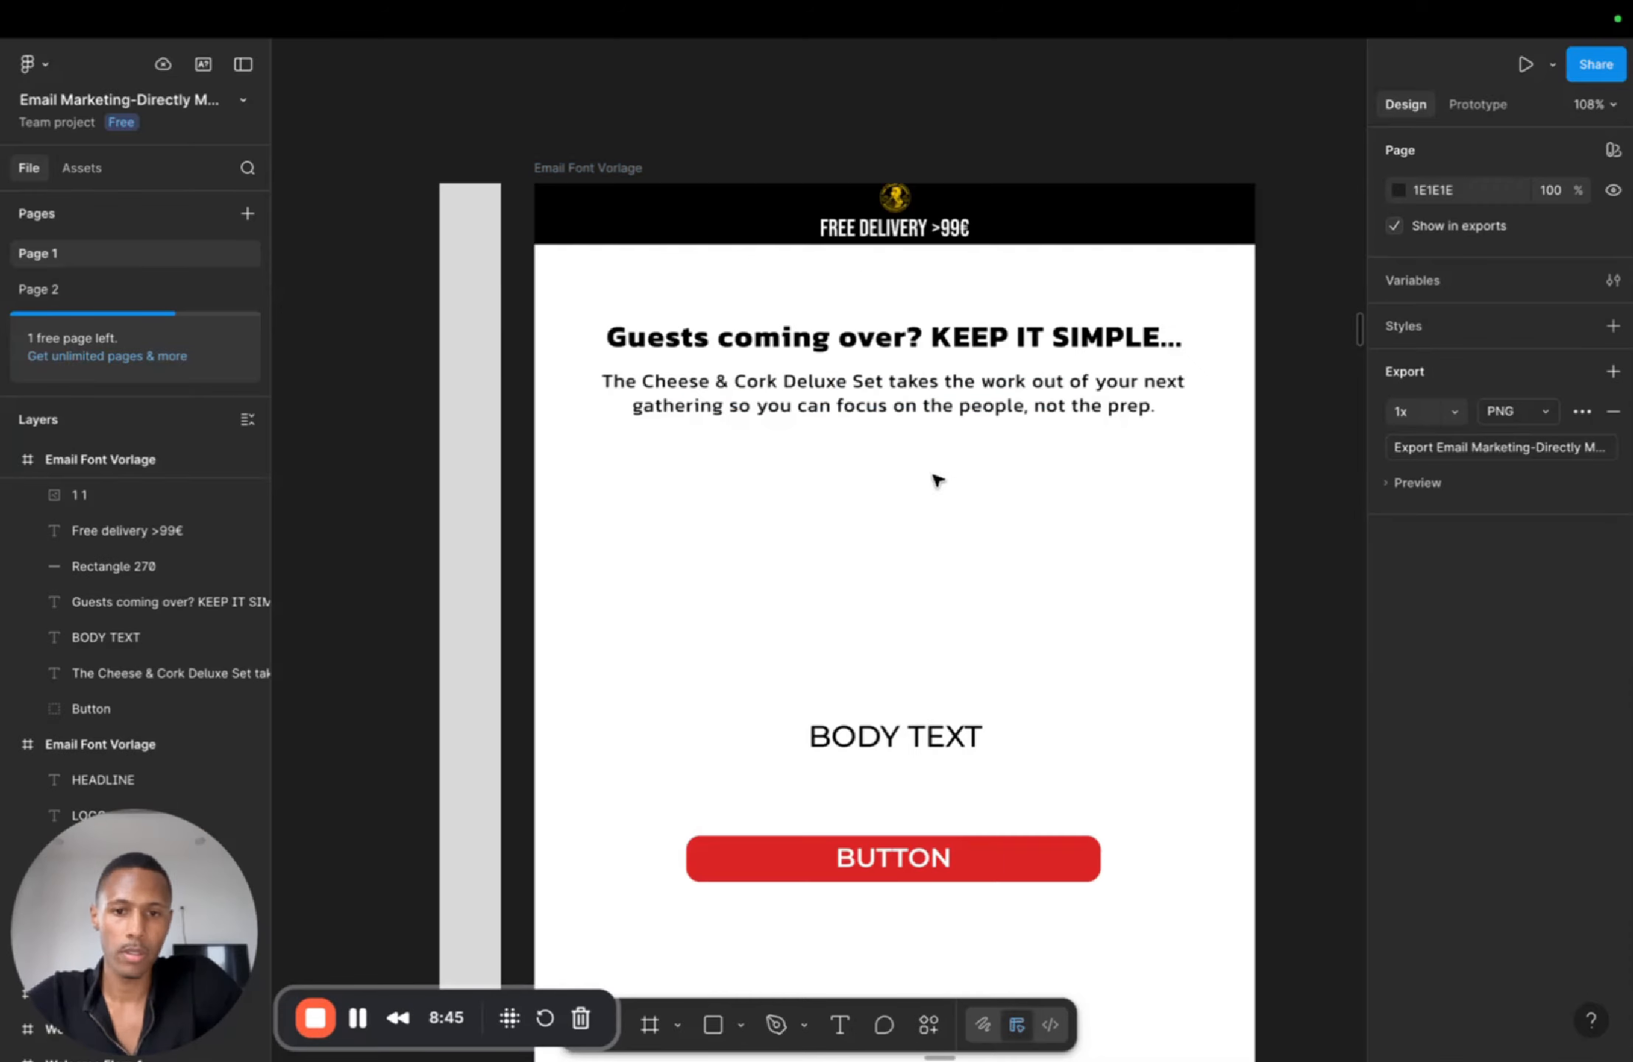
scroll(936, 479, "down", 5)
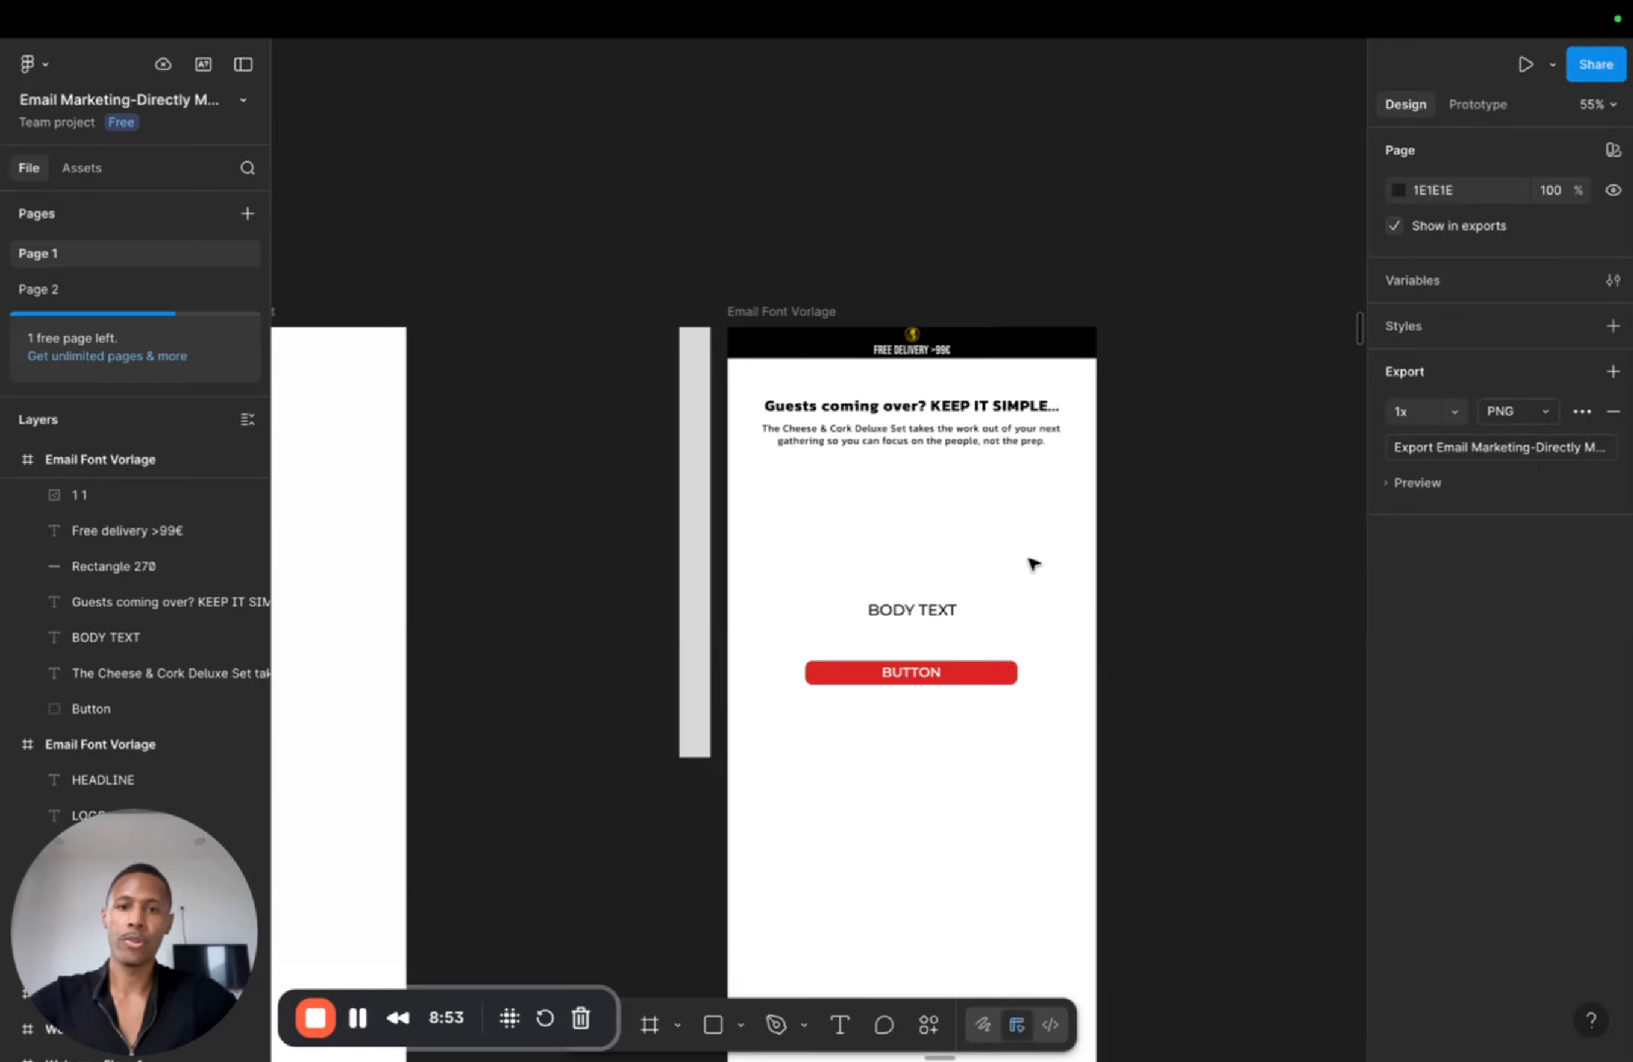
scroll(588, 543, "left", 7)
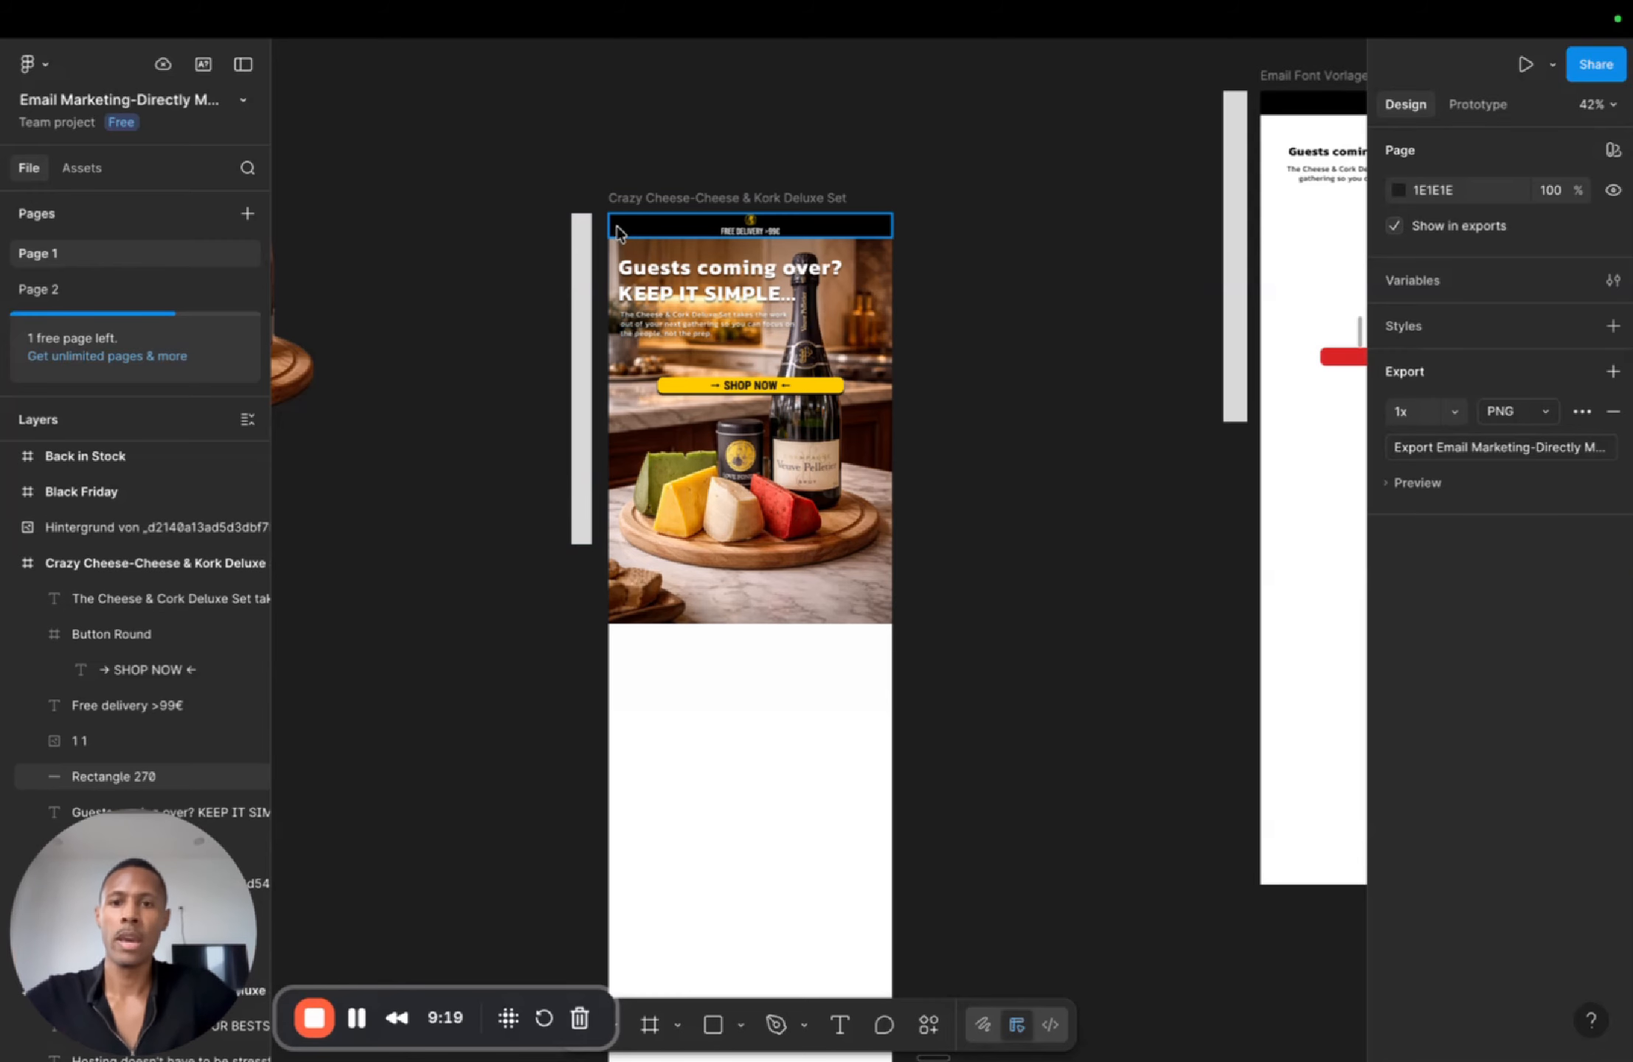
scroll(791, 342, "up", 10)
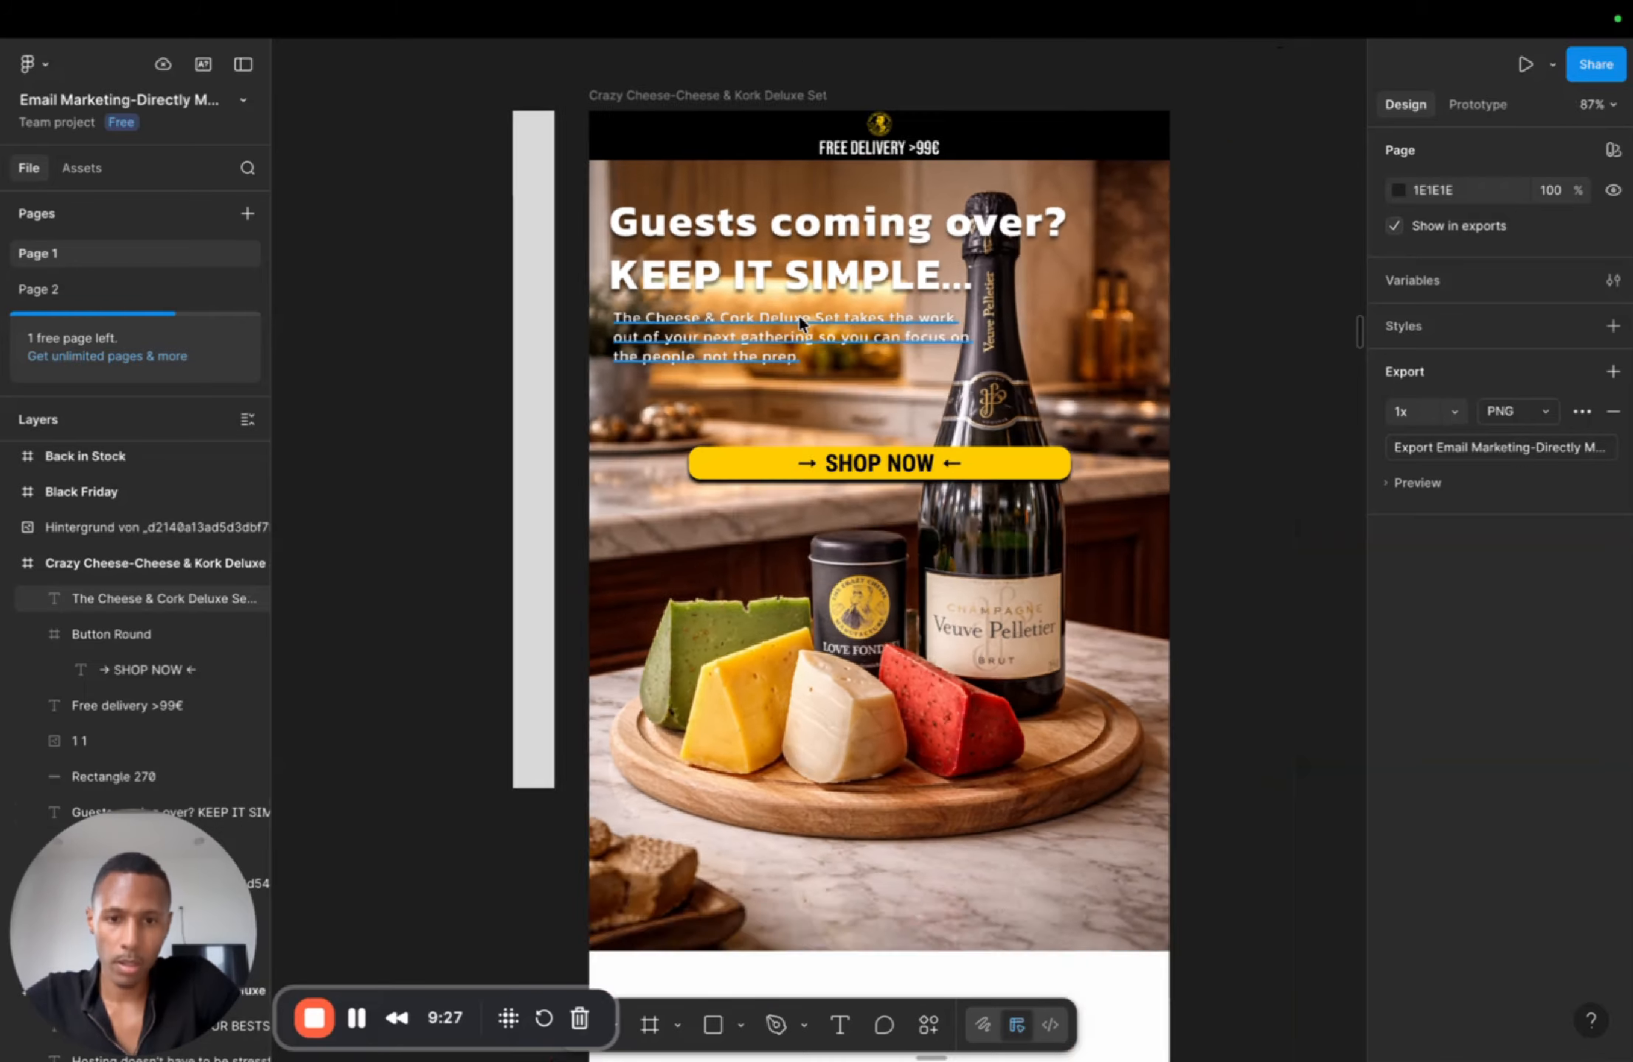
scroll(806, 329, "down", 5)
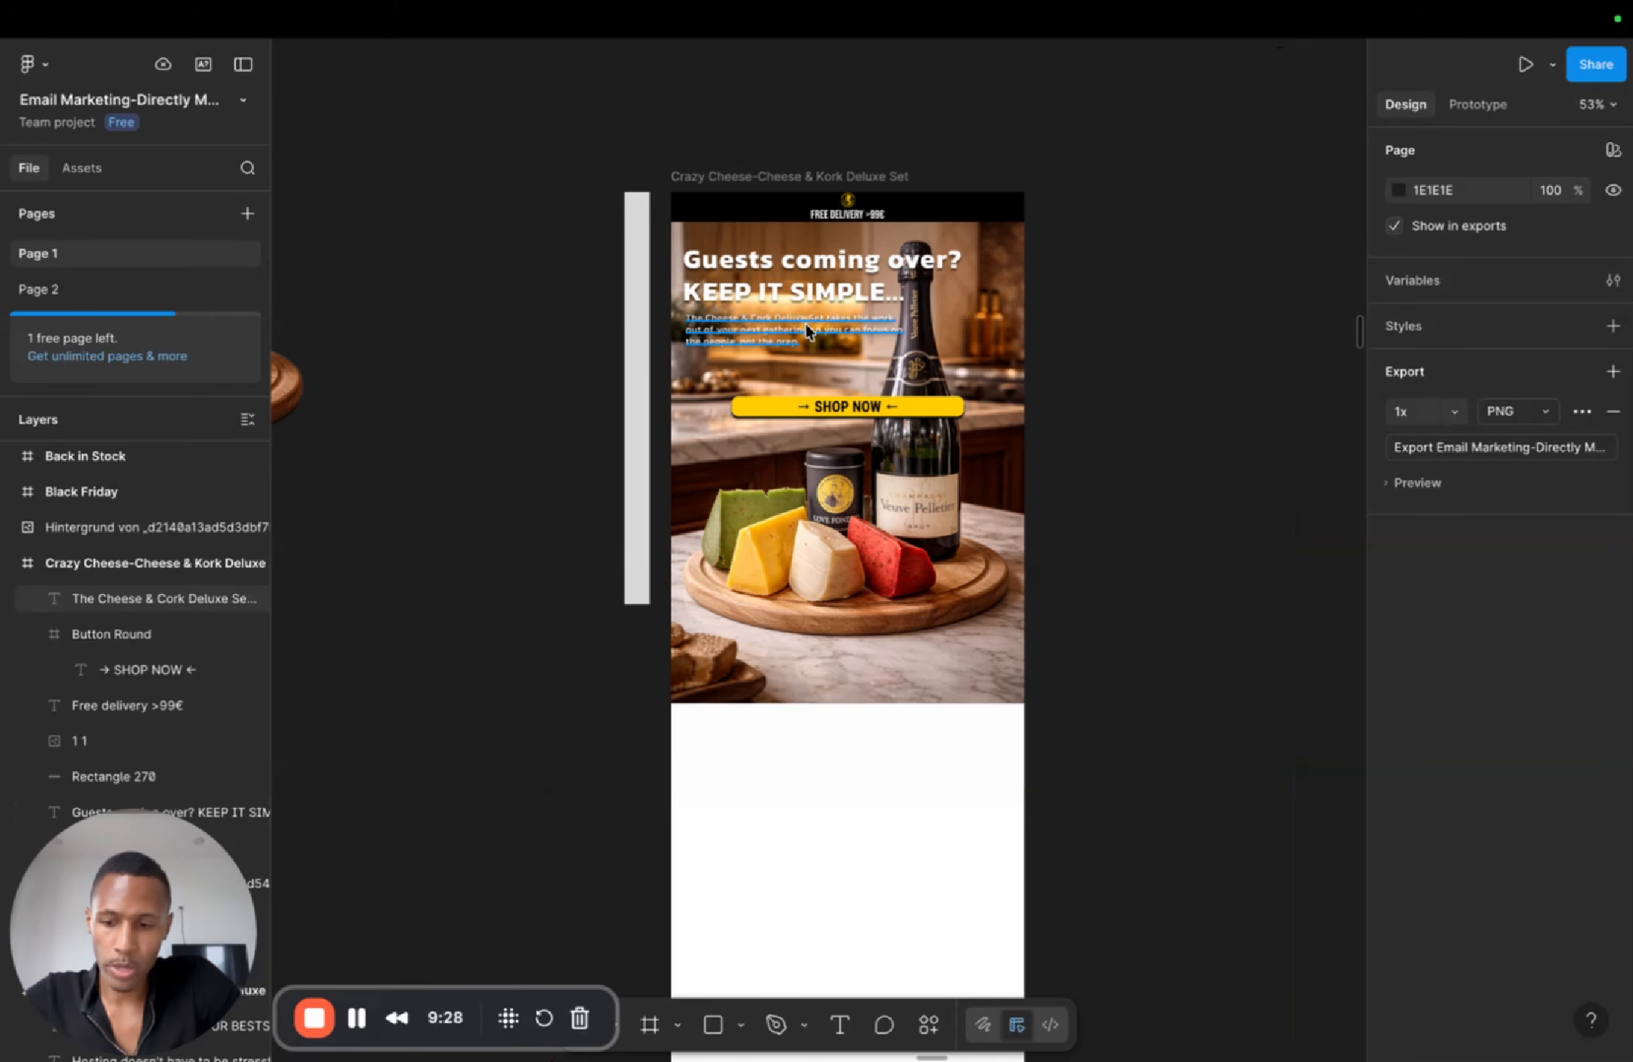
left_click(371, 299)
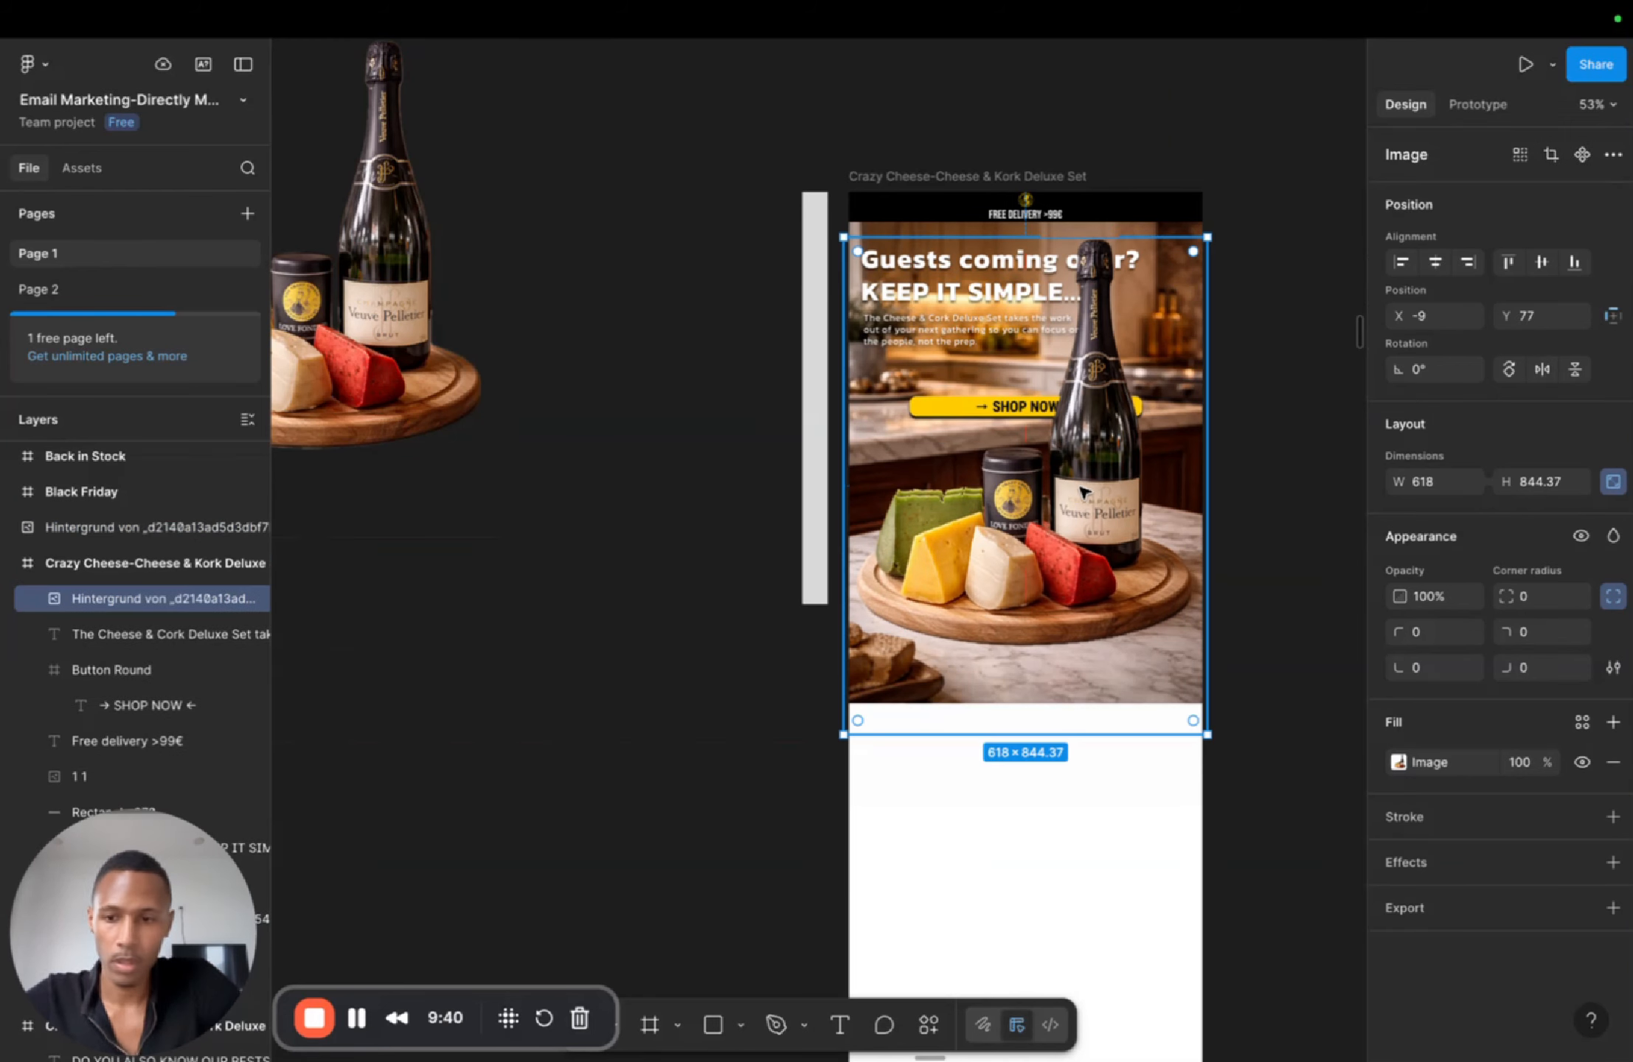
key("[")
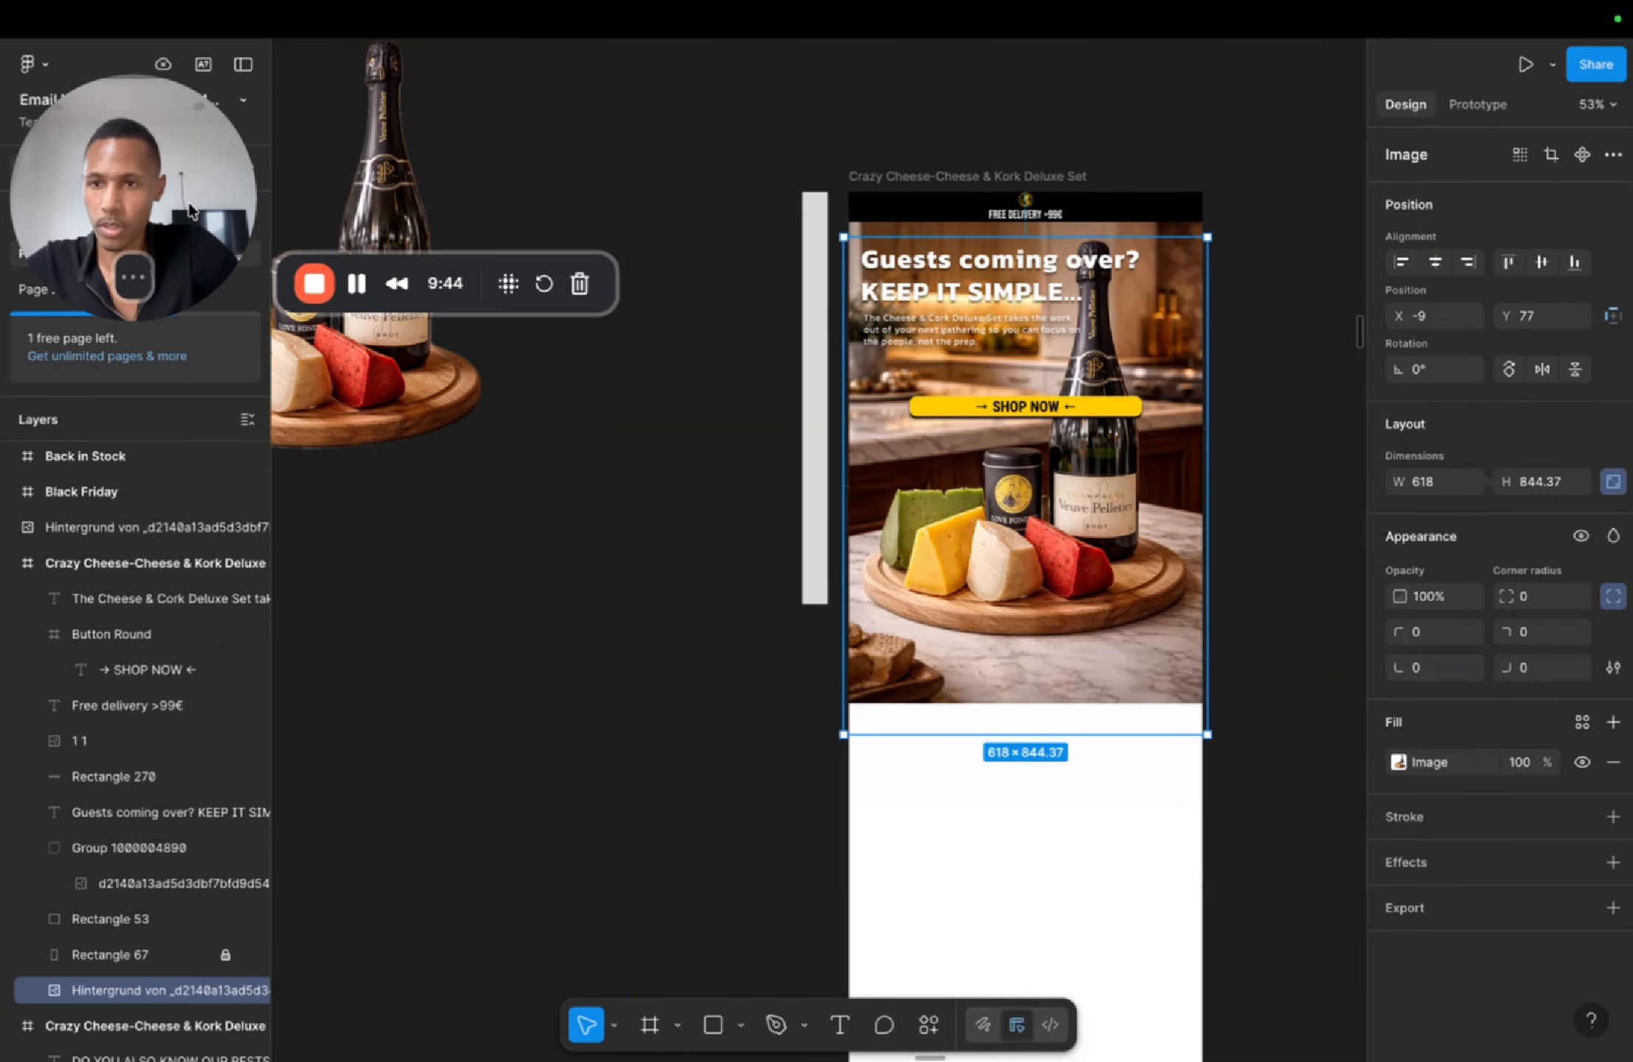
left_click_drag(141, 988, 144, 863)
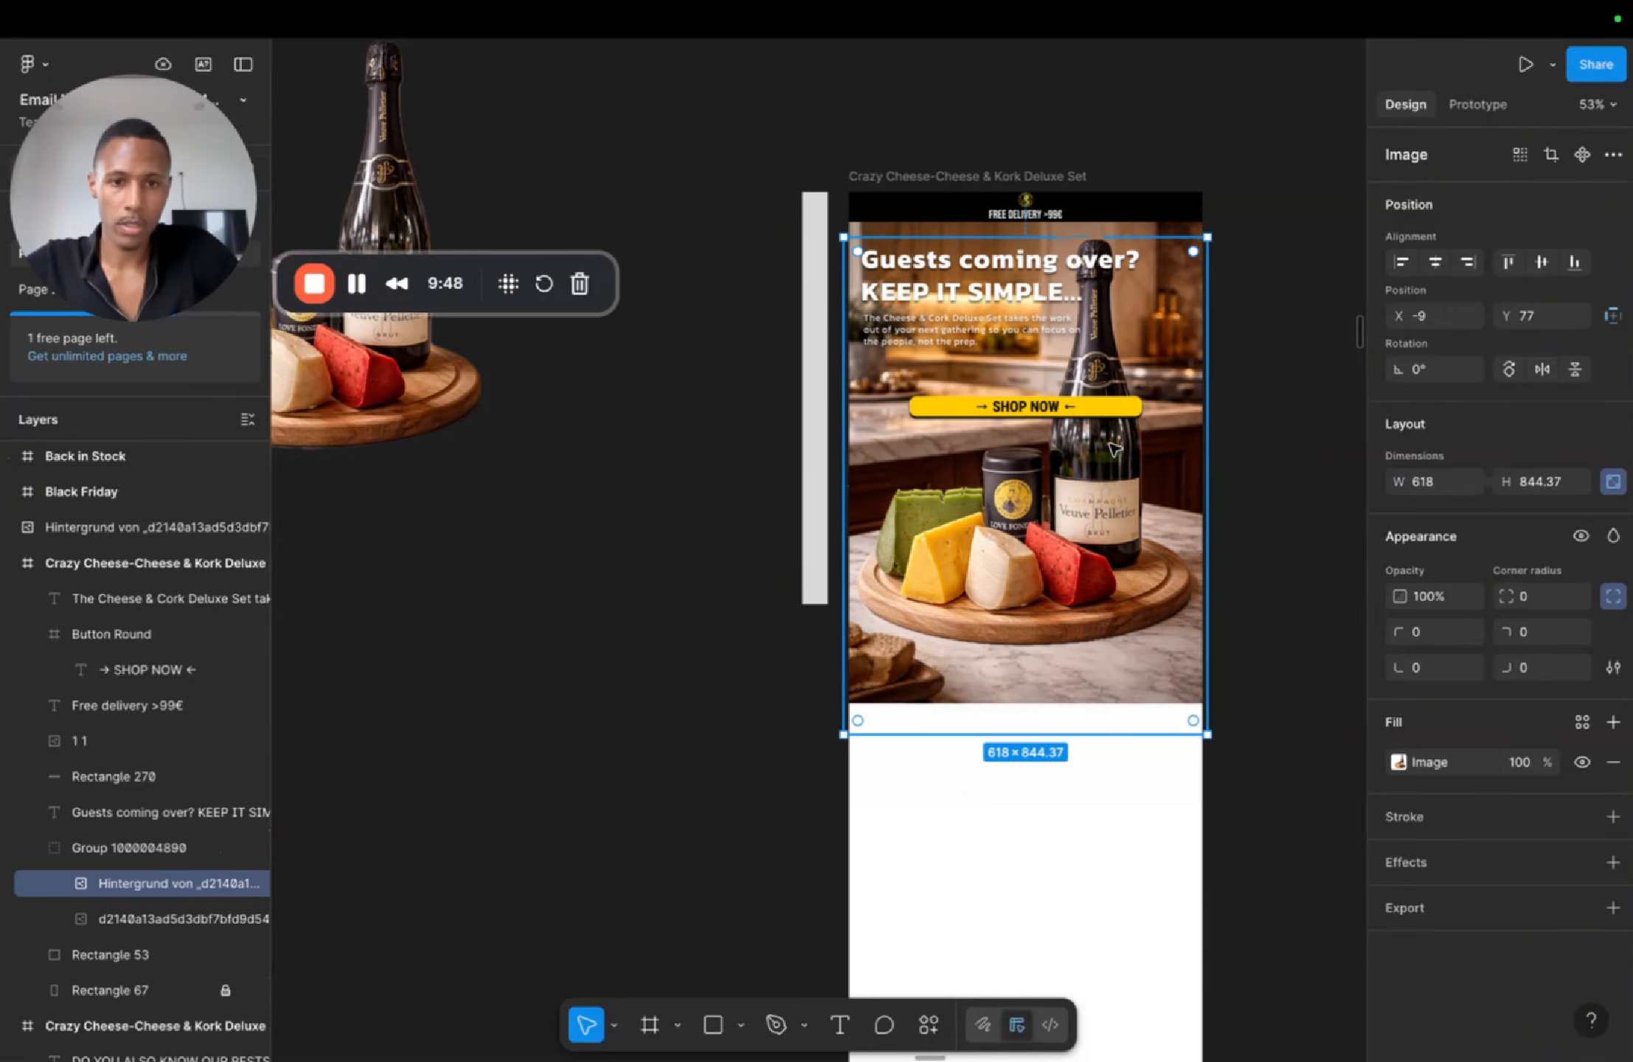
left_click_drag(1107, 488, 1105, 490)
Step: Draw a rectangle about 600×249 across the top of the email, over the headline area
left_click(713, 1027)
mouse_move(977, 82)
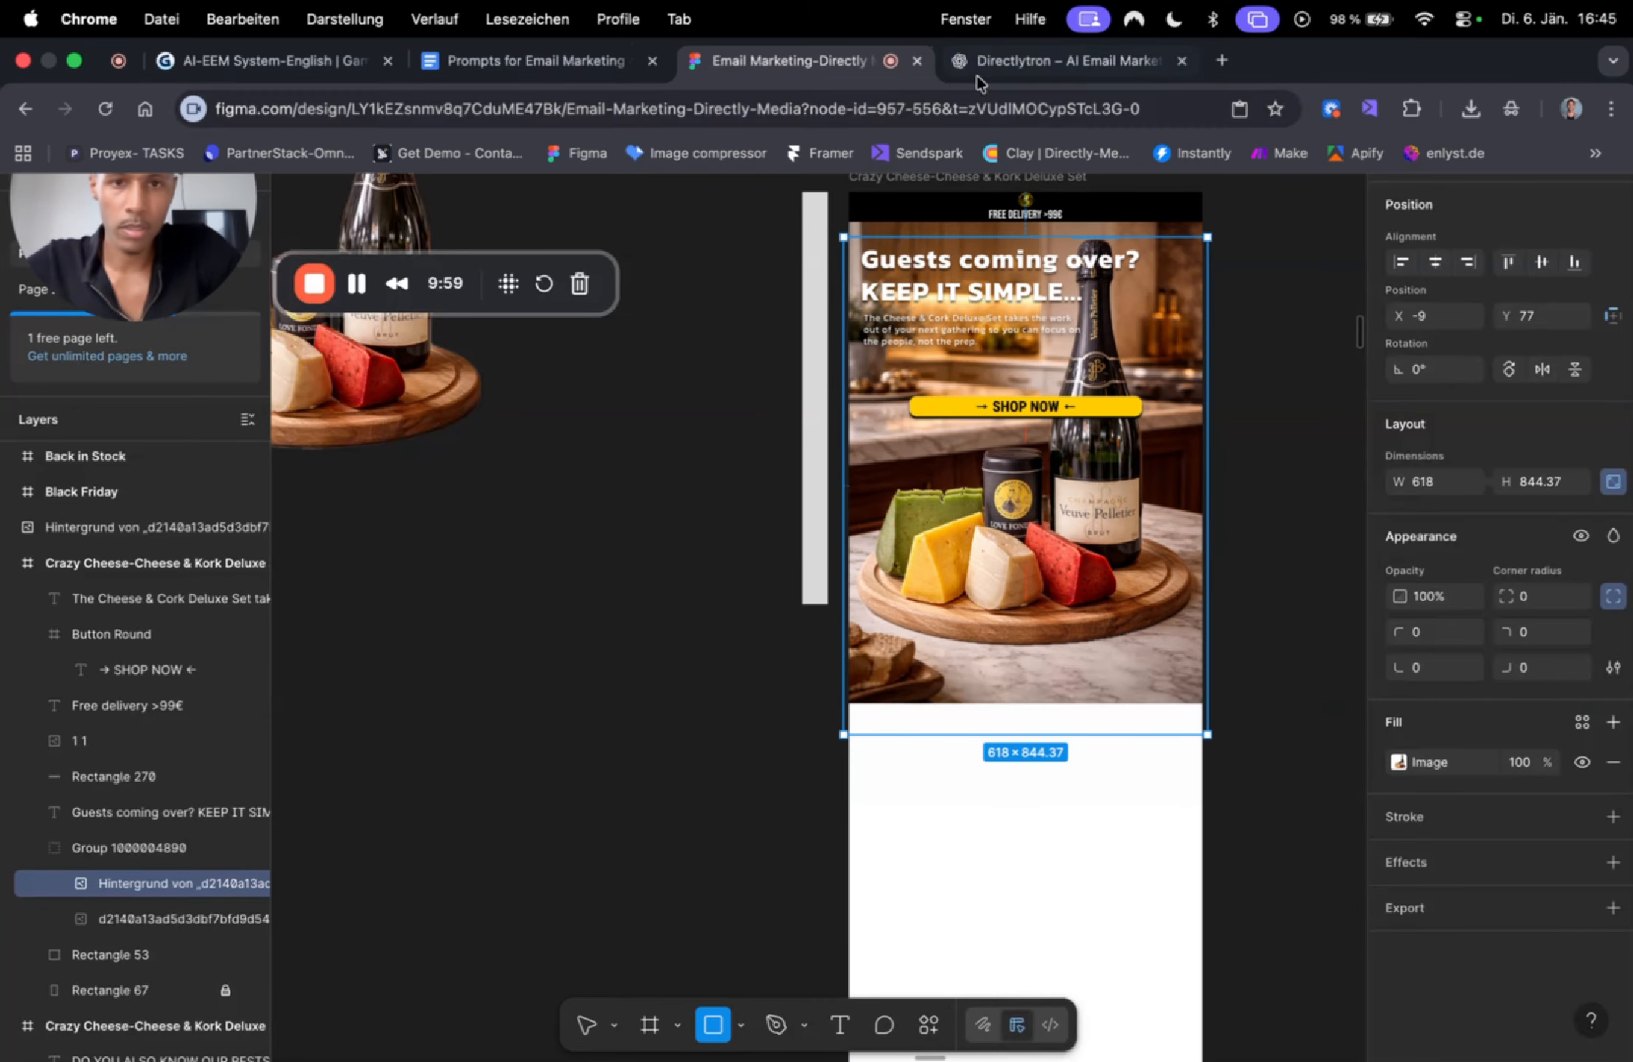
mouse_move(849, 222)
left_mouse_down()
mouse_move(967, 365)
mouse_move(1203, 332)
mouse_move(1202, 368)
left_mouse_up()
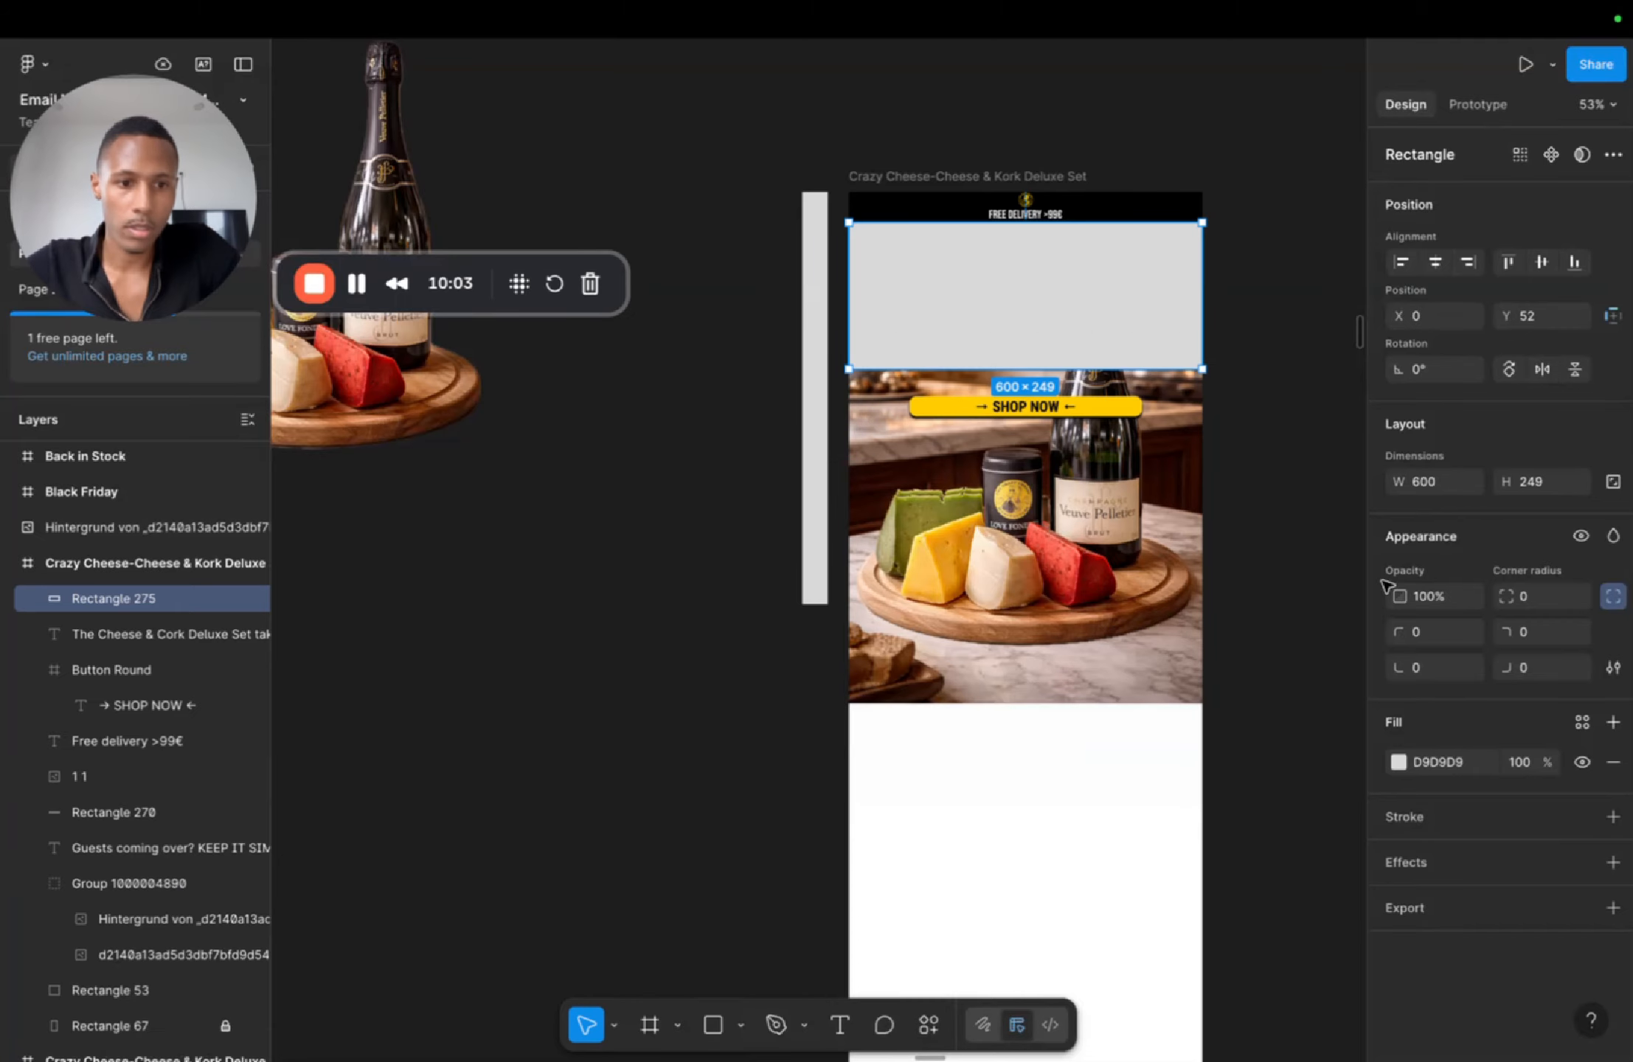
Step: Fill the rectangle with a linear gradient from 000000 at 100% to 000000 at 0% opacity
left_click(1398, 763)
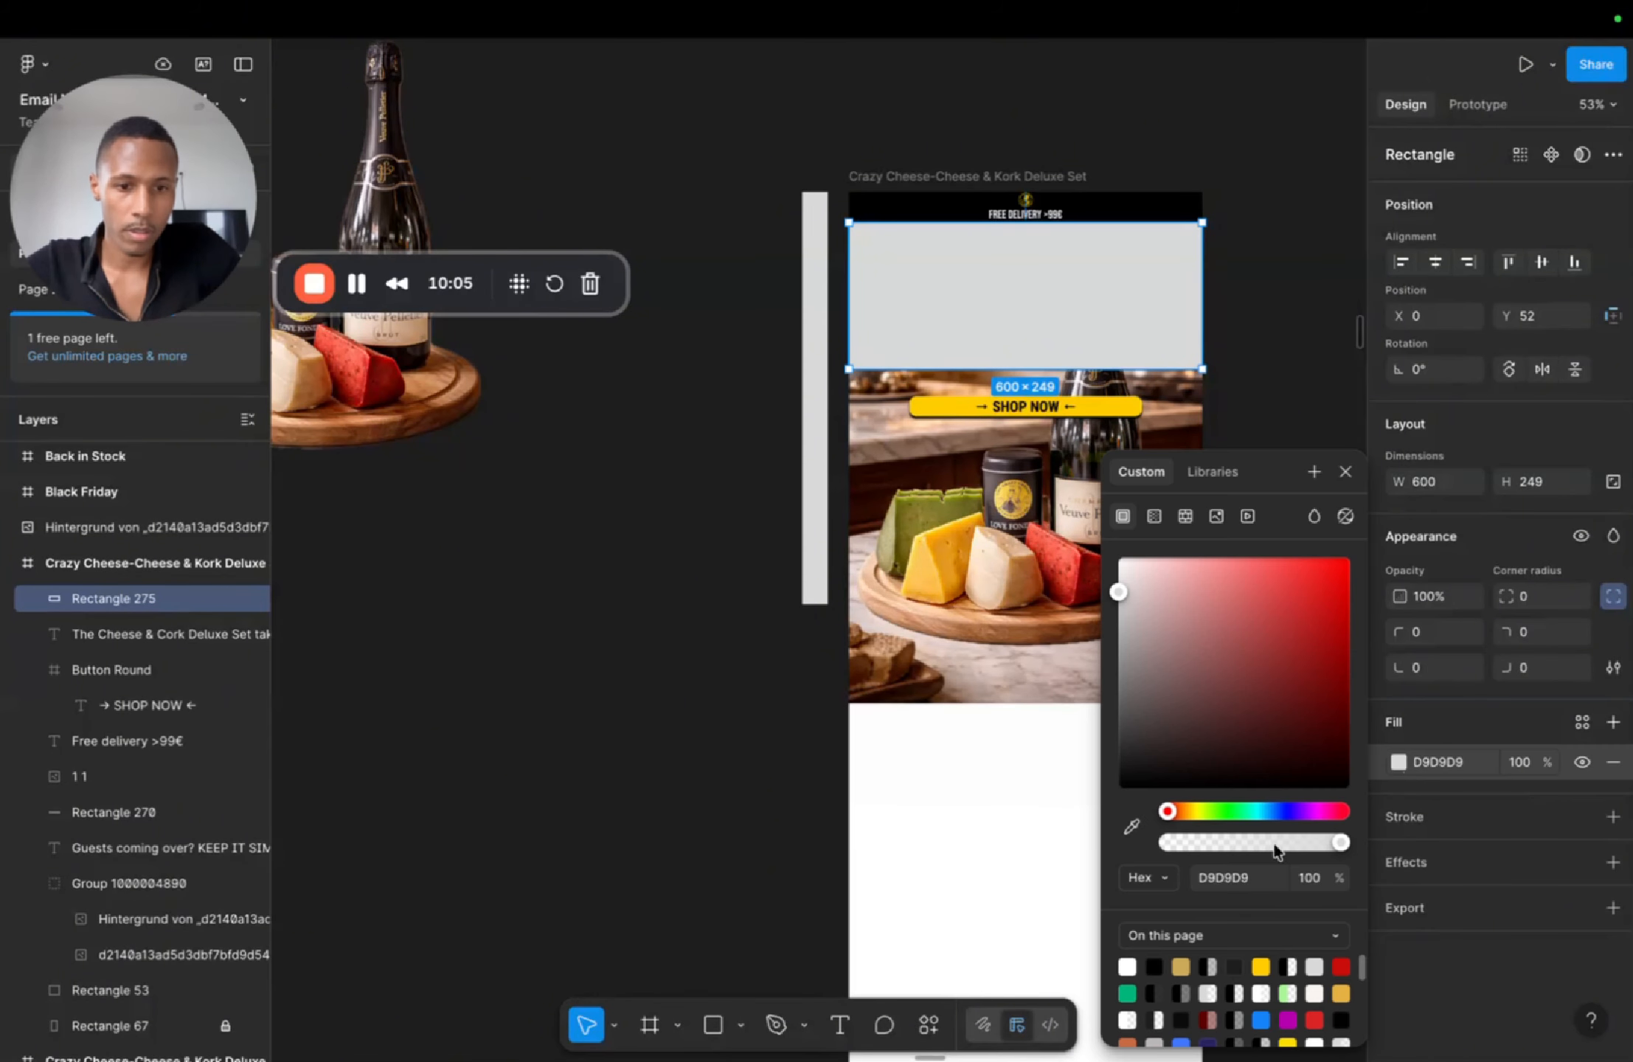
left_click(1155, 965)
left_click(1154, 517)
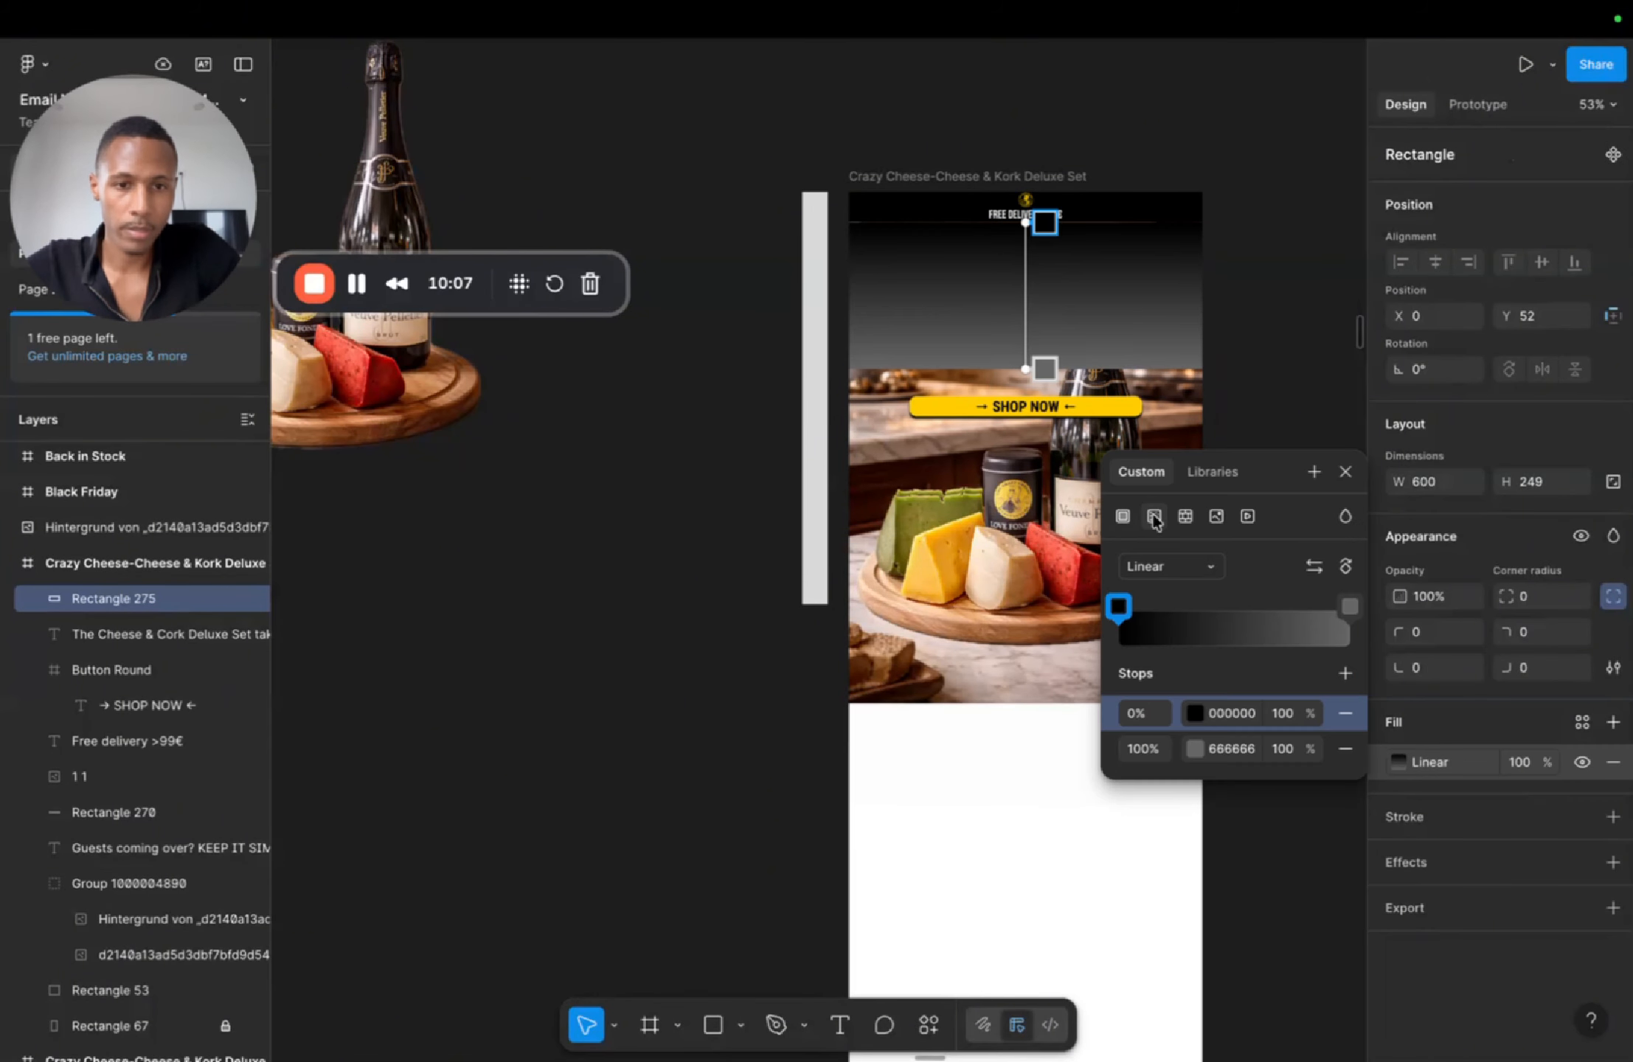
left_click(1349, 607)
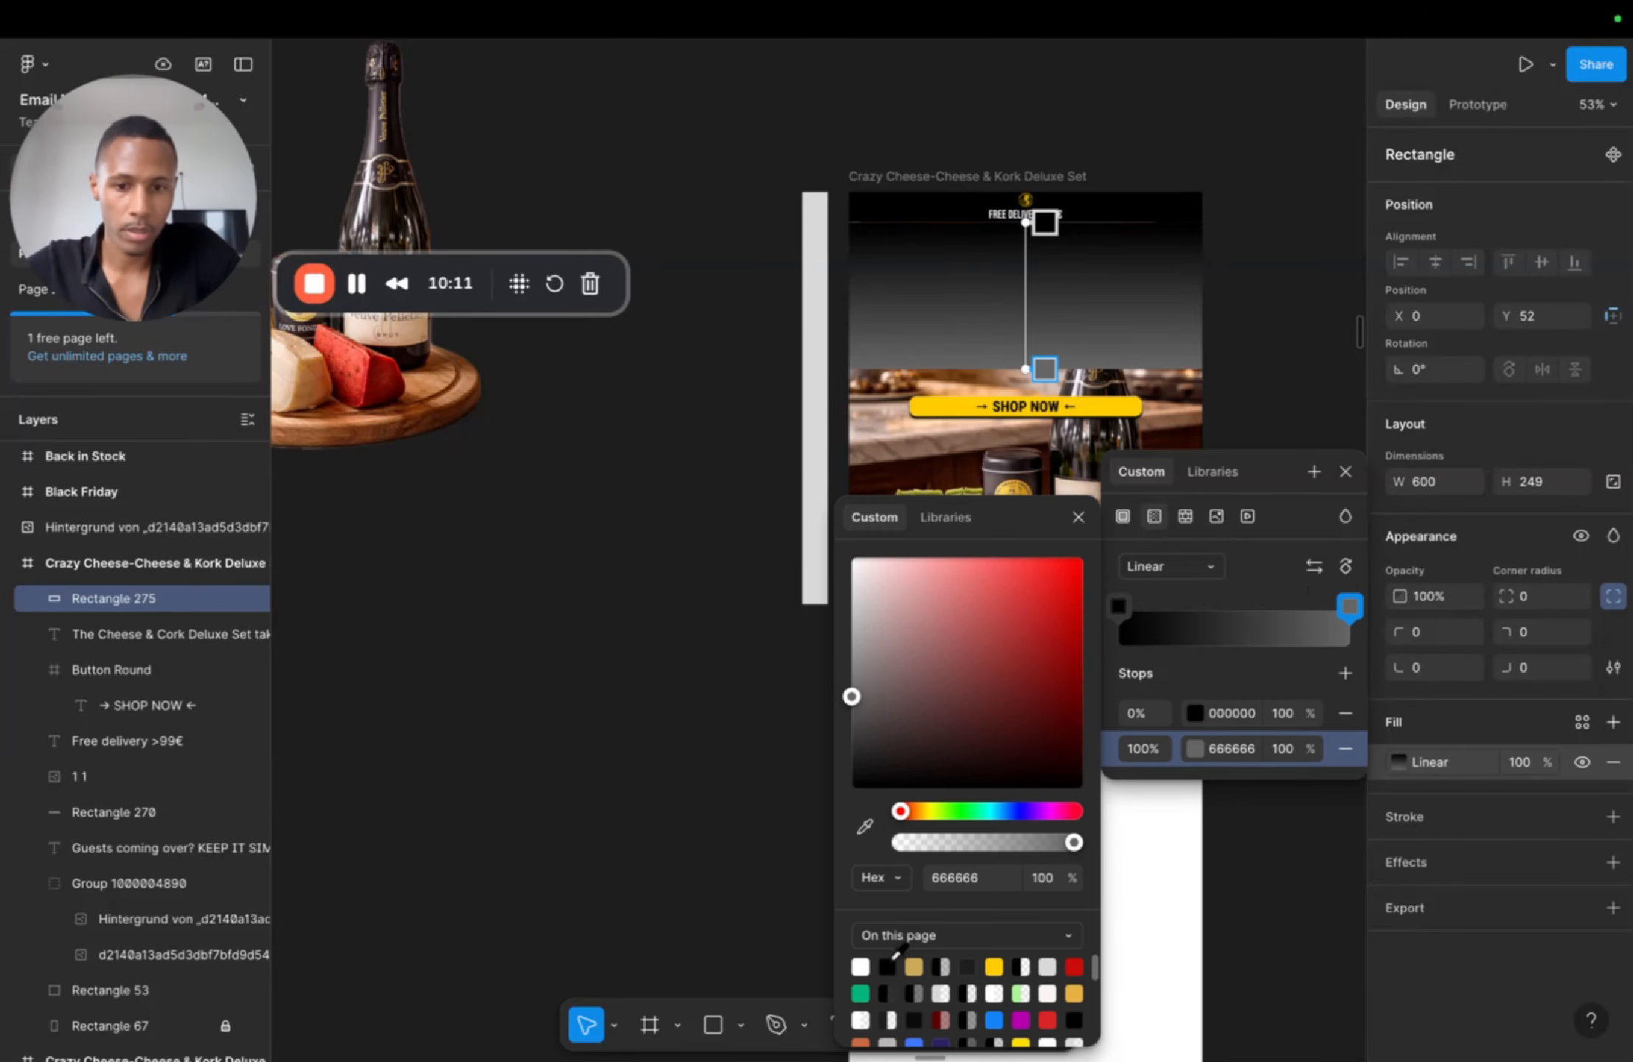
left_click(886, 961)
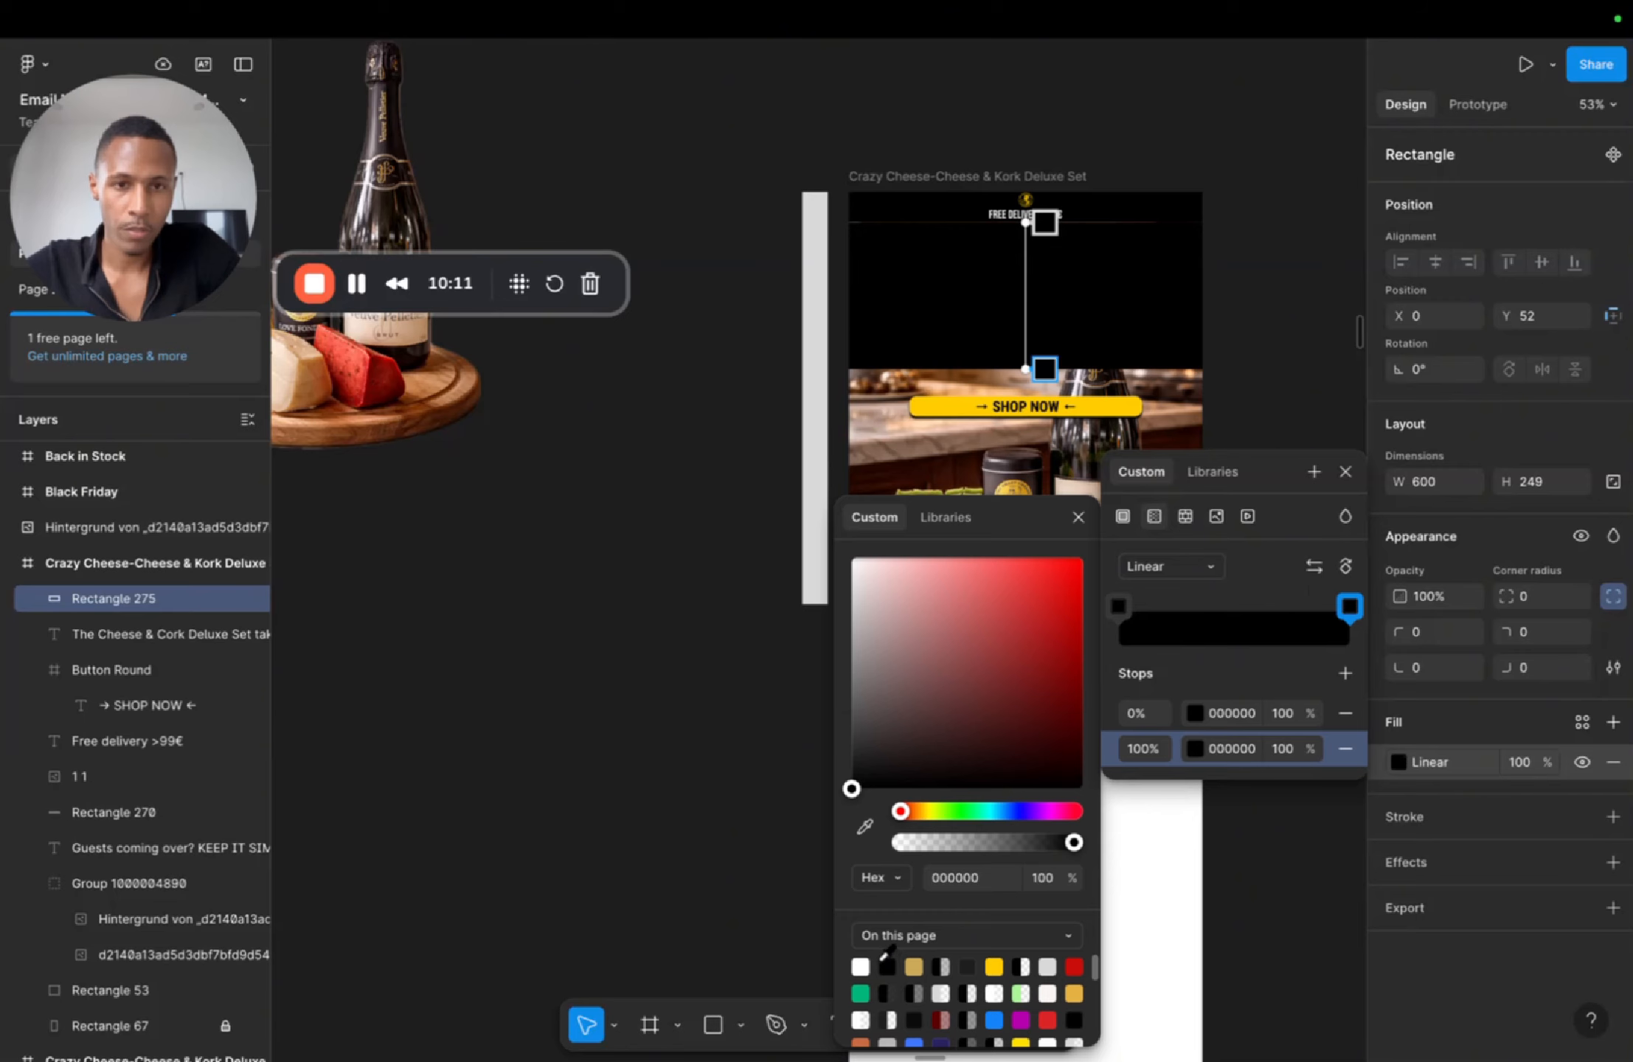
left_click(1274, 749)
key("Return")
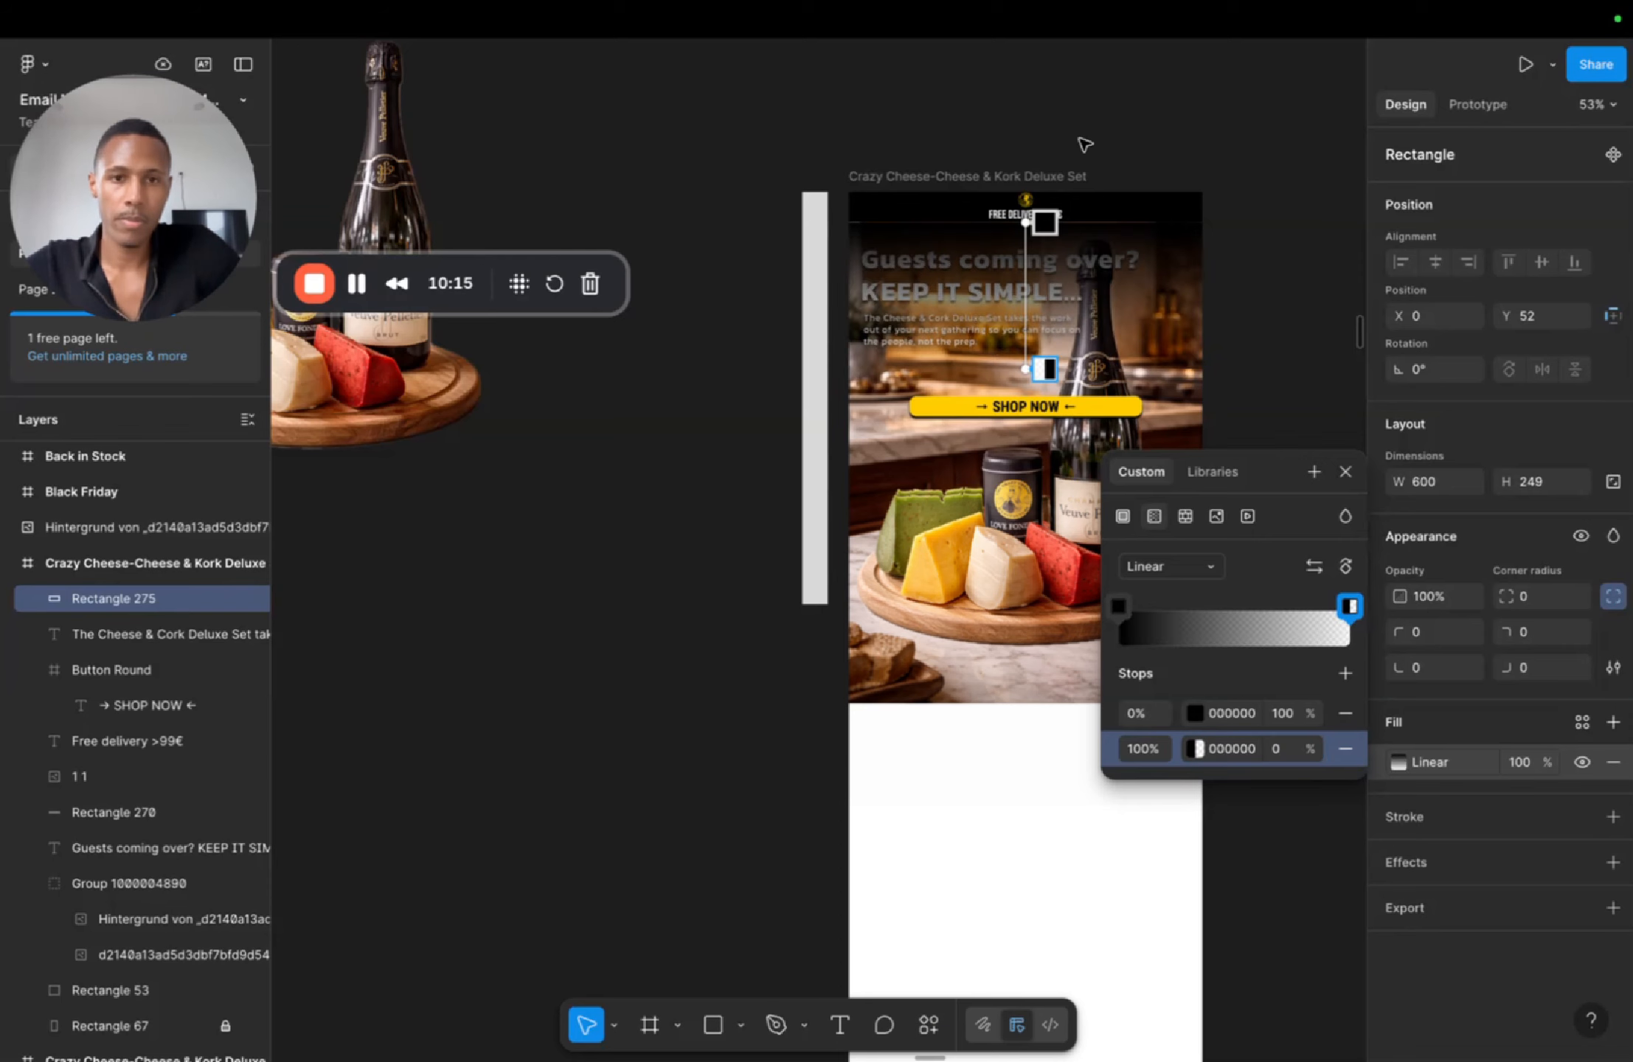
double_click(1080, 255)
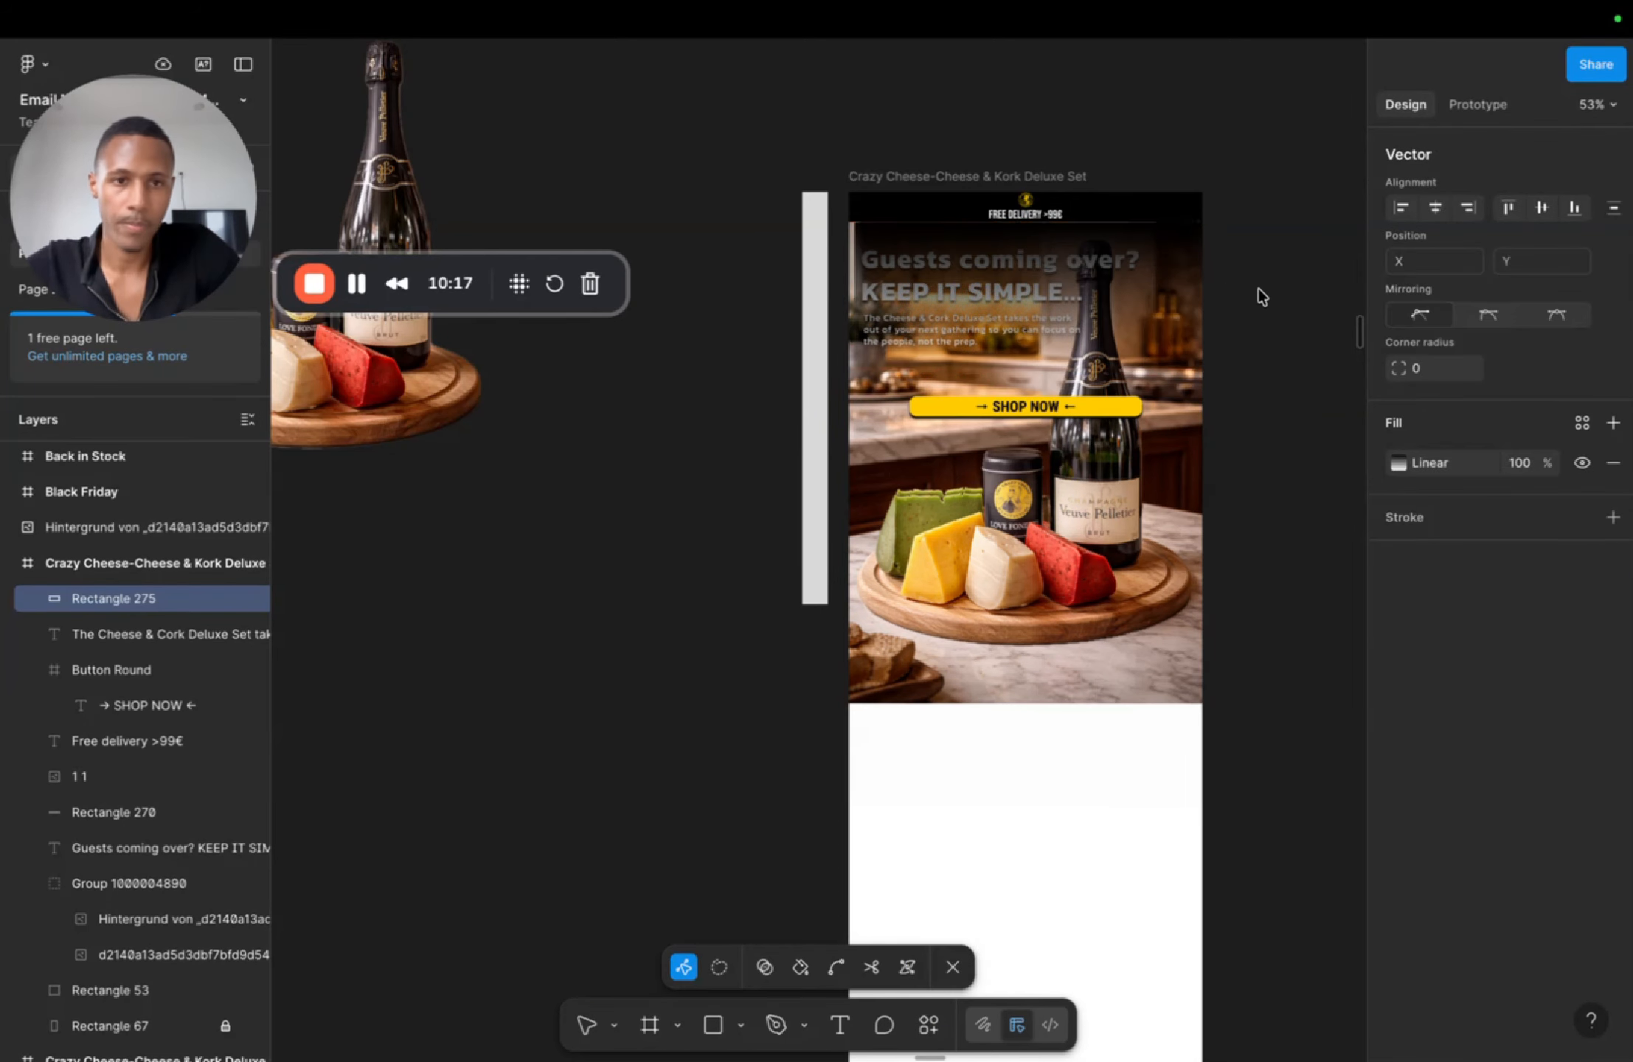
key("Escape")
left_click_drag(1131, 248, 1122, 253)
Step: Send the gradient rectangle backward and place its layer inside the group between the two images
left_click(1436, 262)
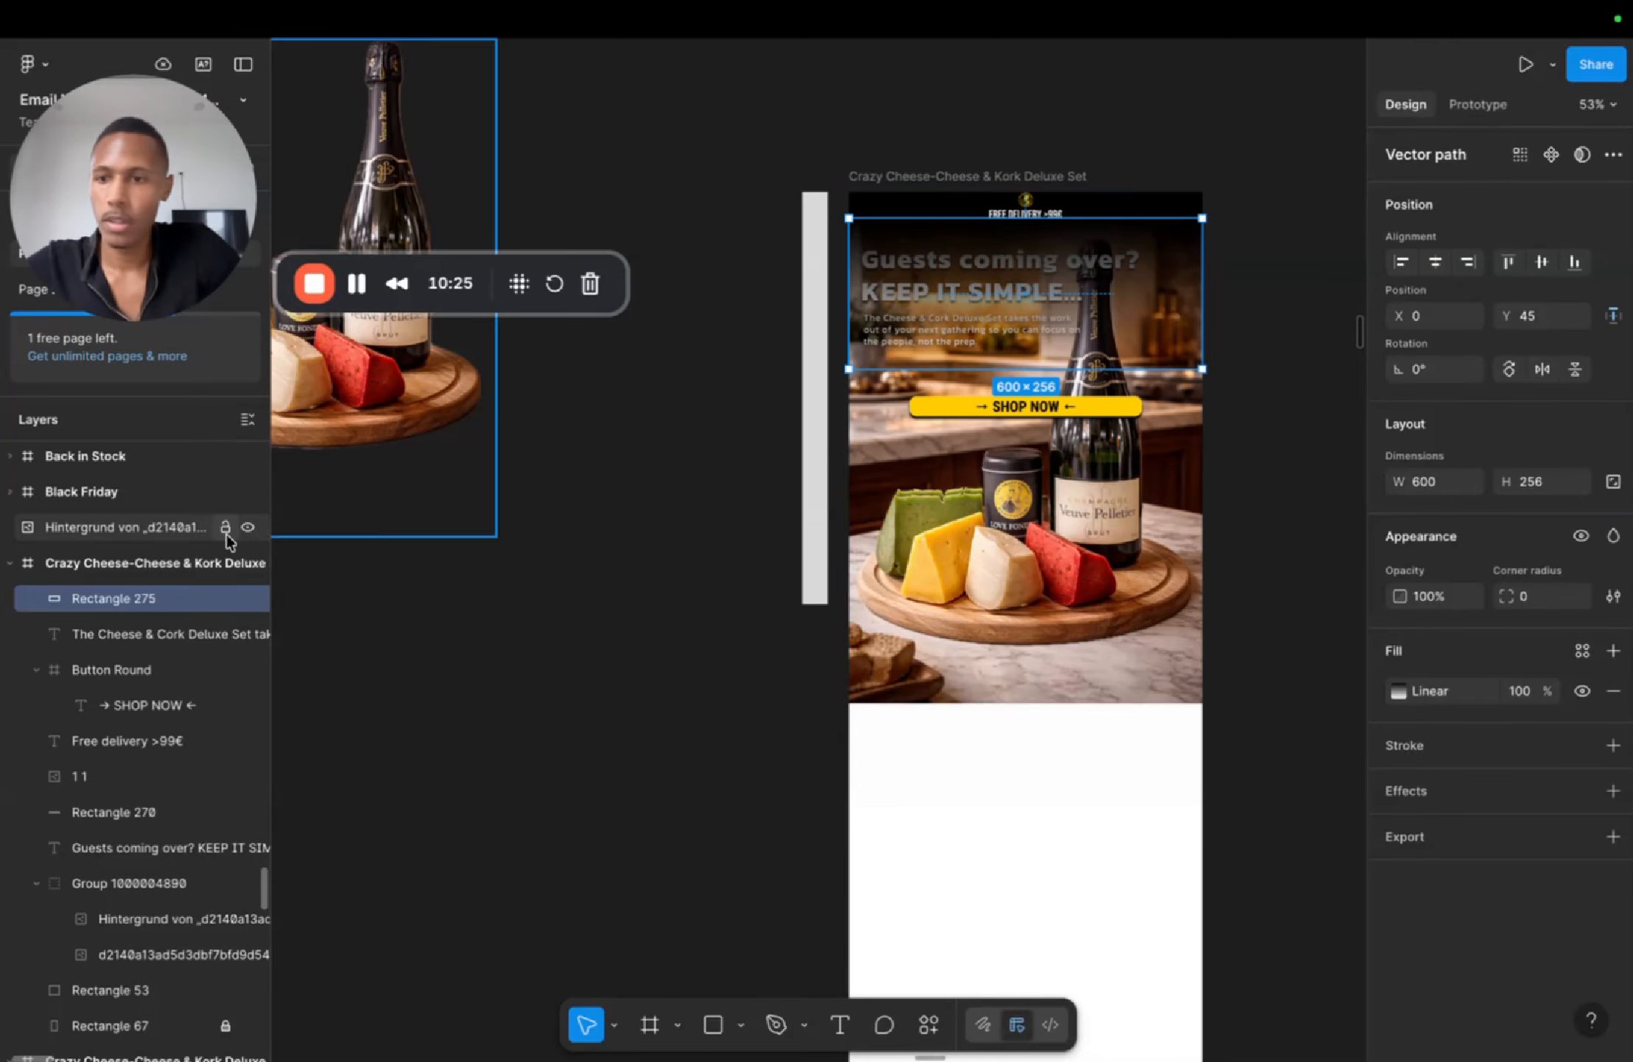
key("[")
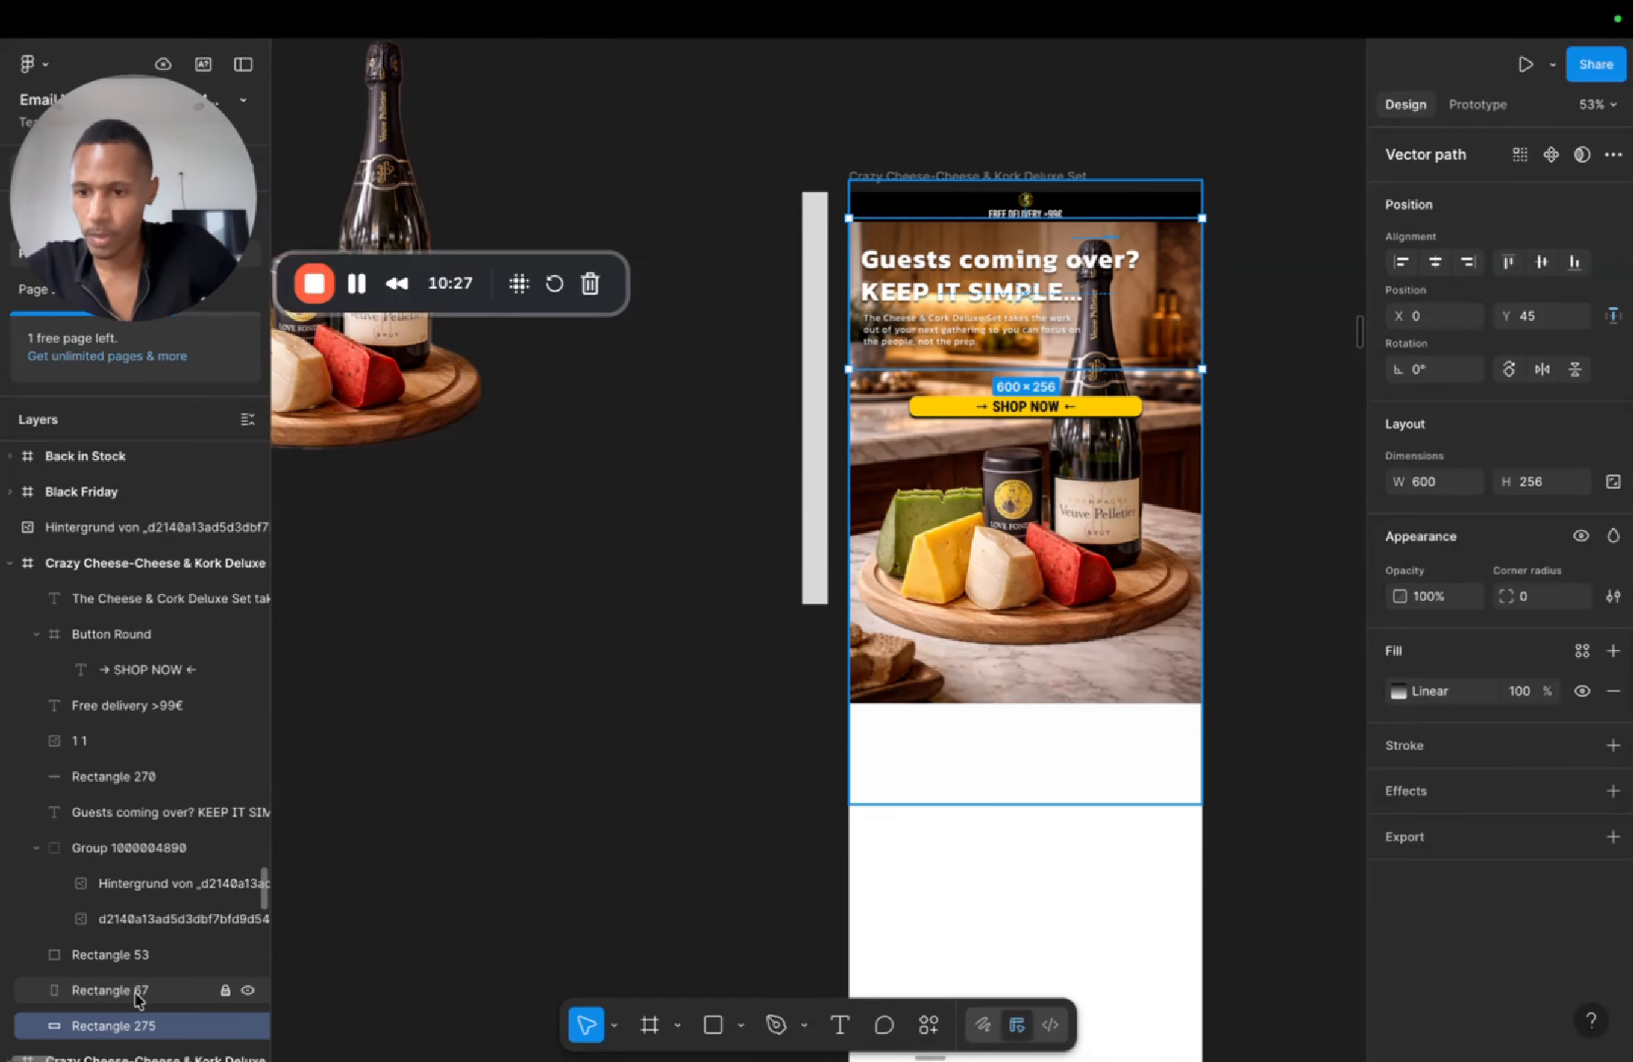
left_click_drag(146, 1025, 135, 914)
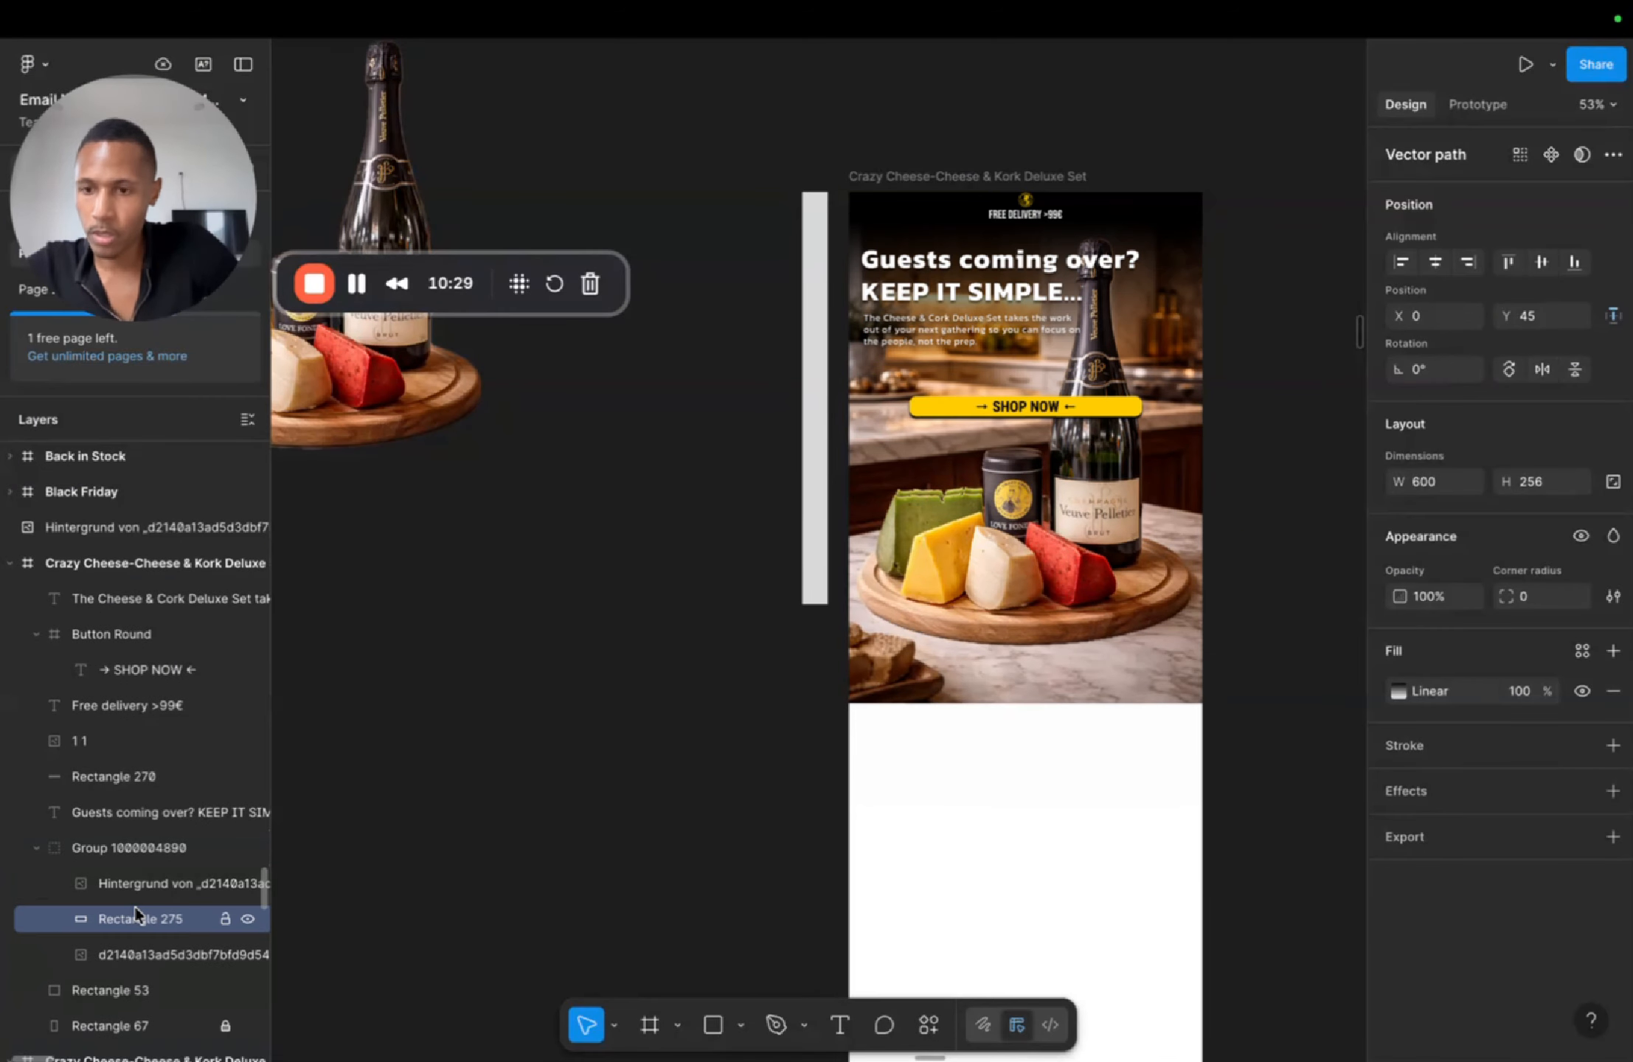
left_click(1249, 240)
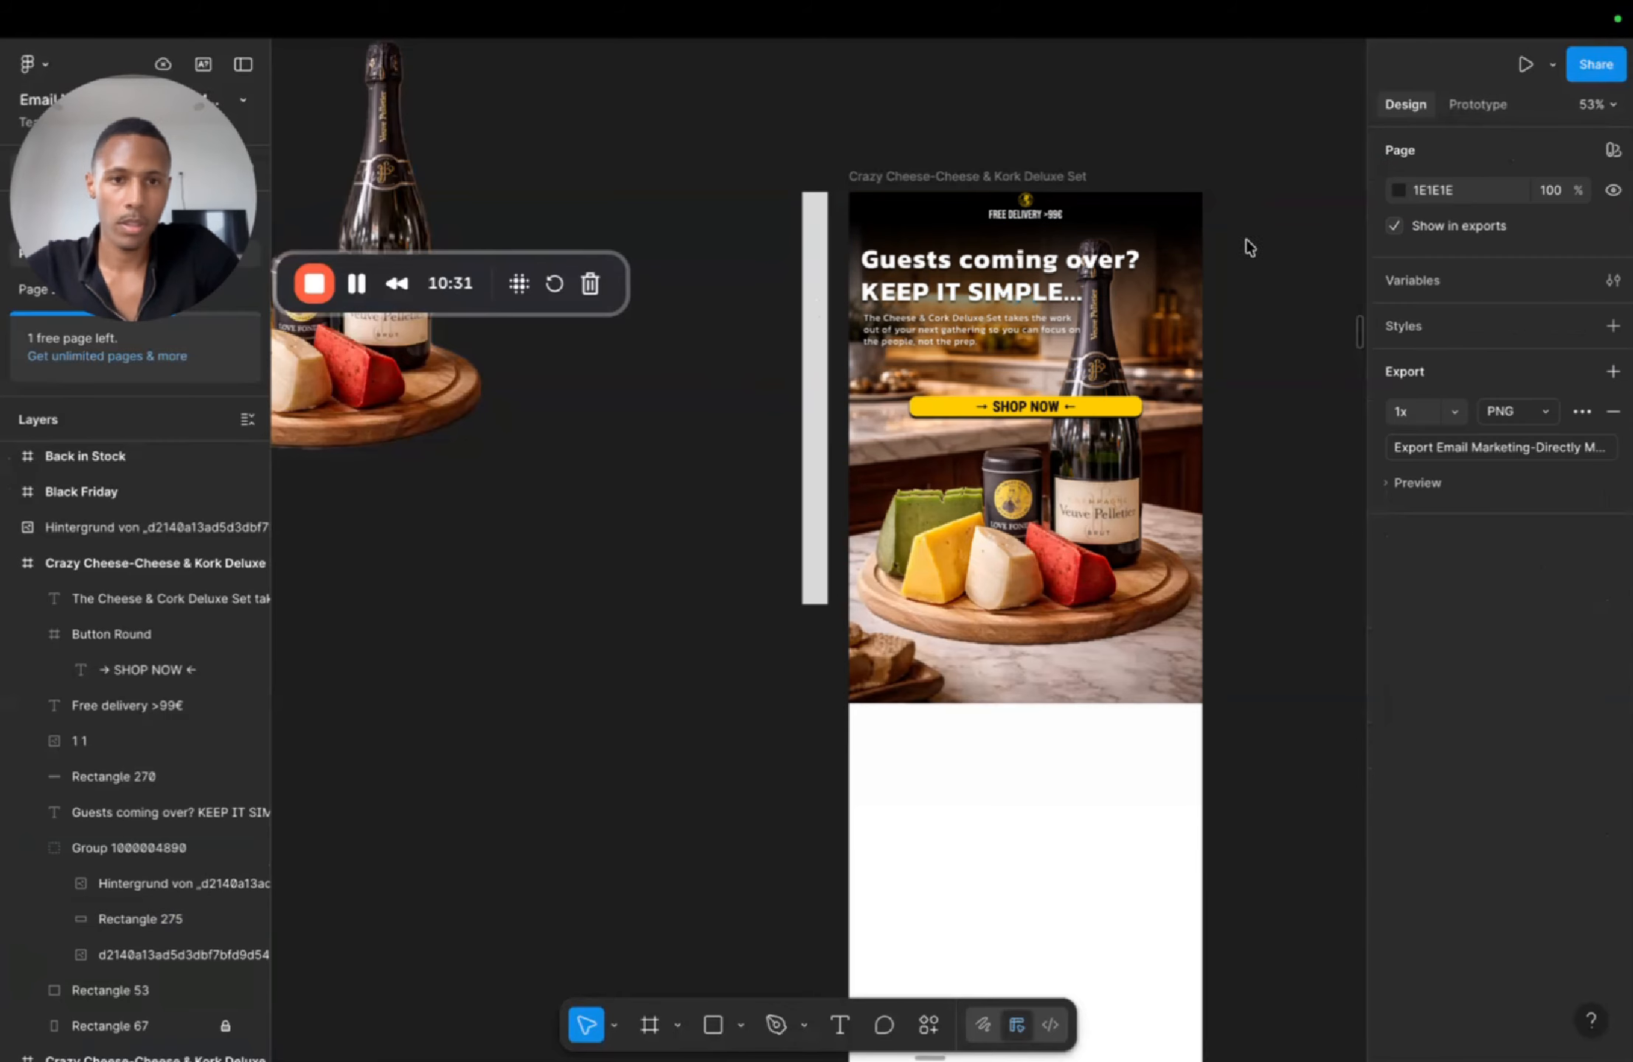
Step: Resize the background photo to about 610×833 and nudge it into place under the headline
scroll(1005, 309, "up", 5)
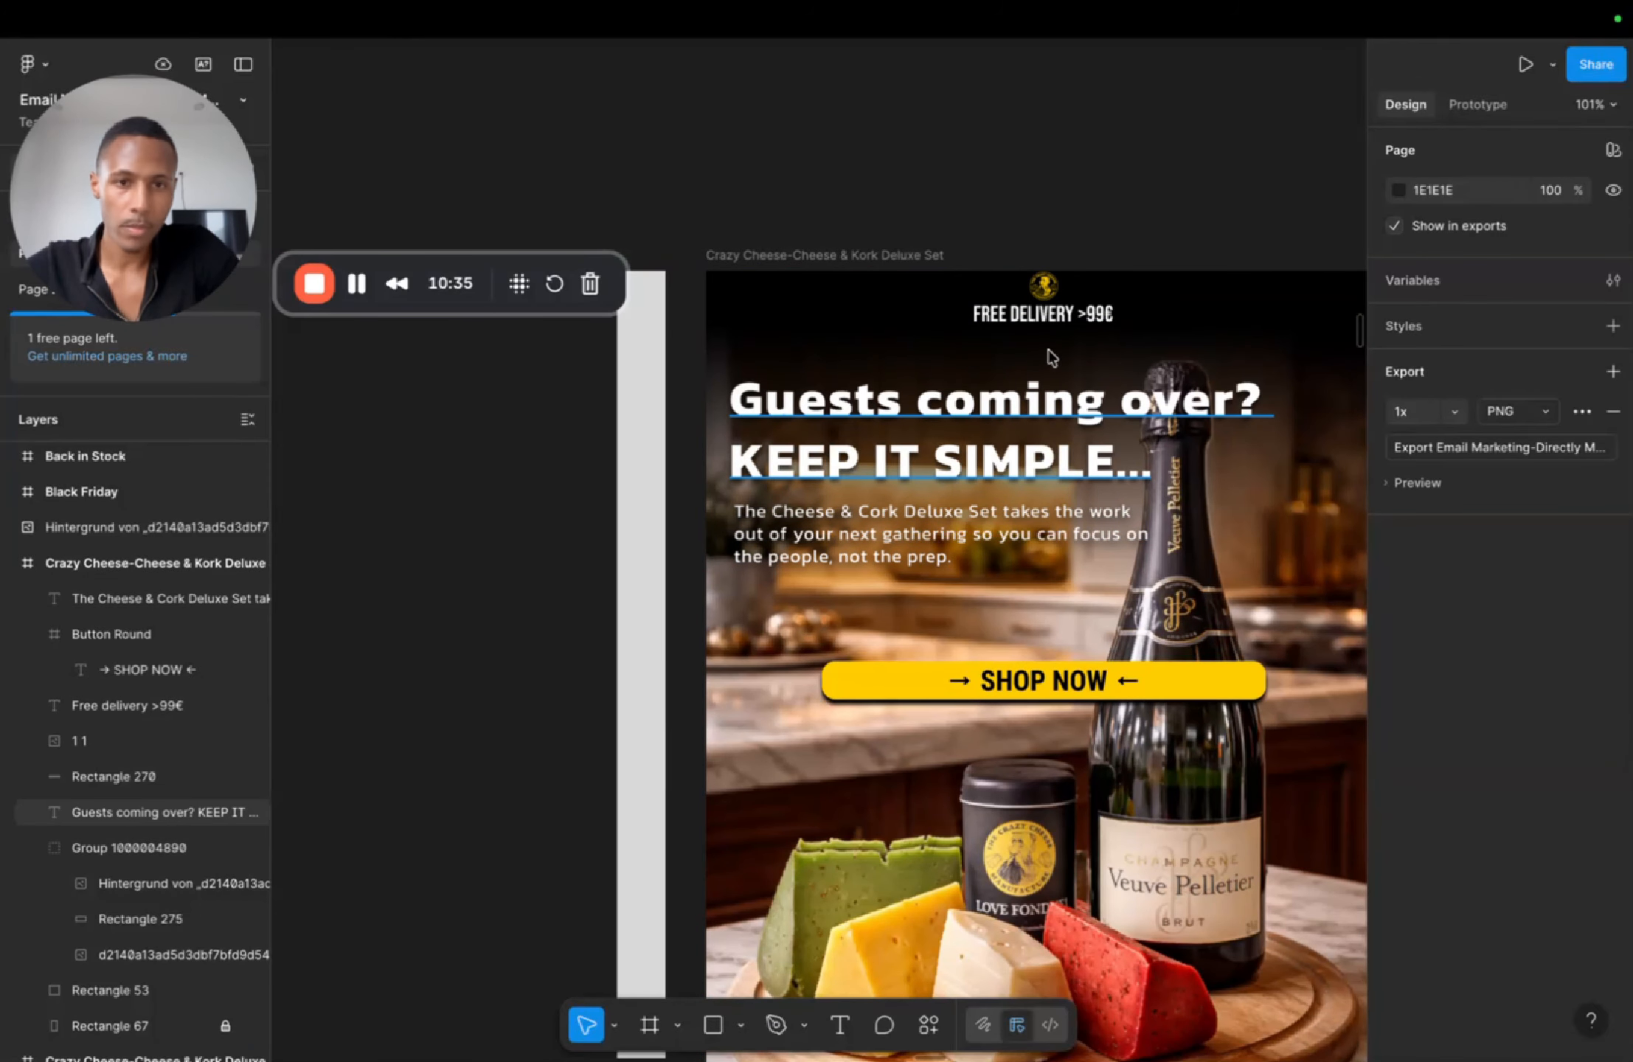
left_click(1073, 358)
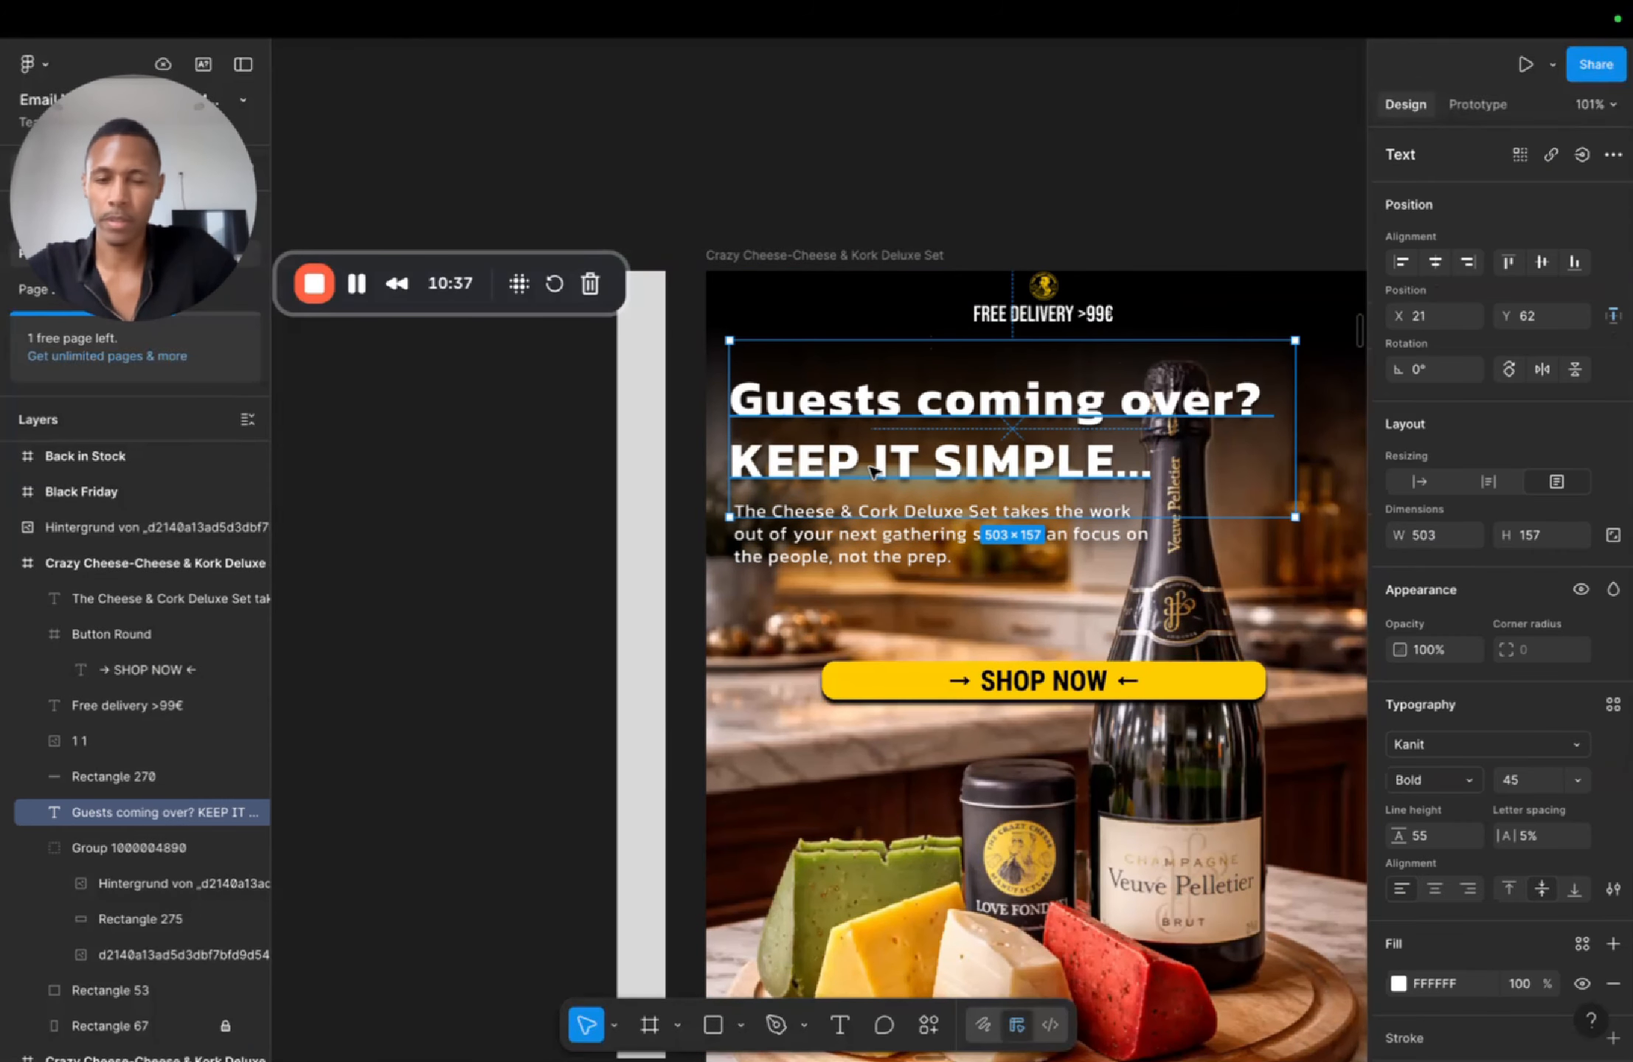
scroll(959, 546, "right", 4)
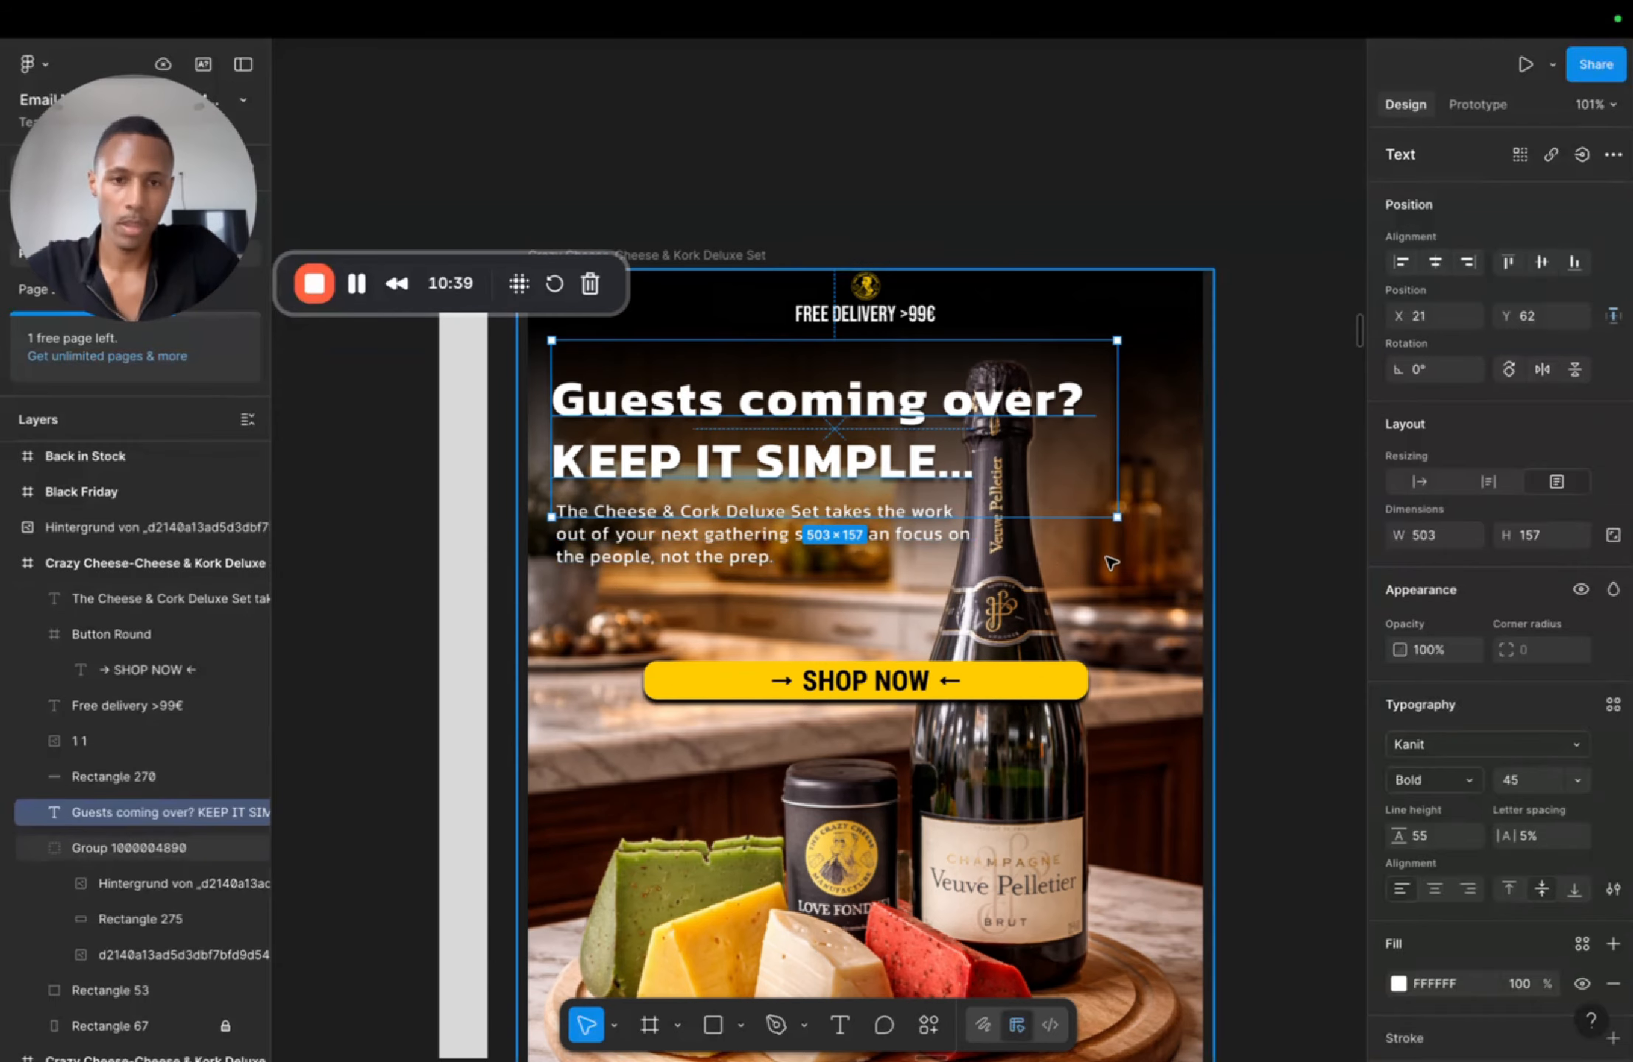
left_click(1058, 614)
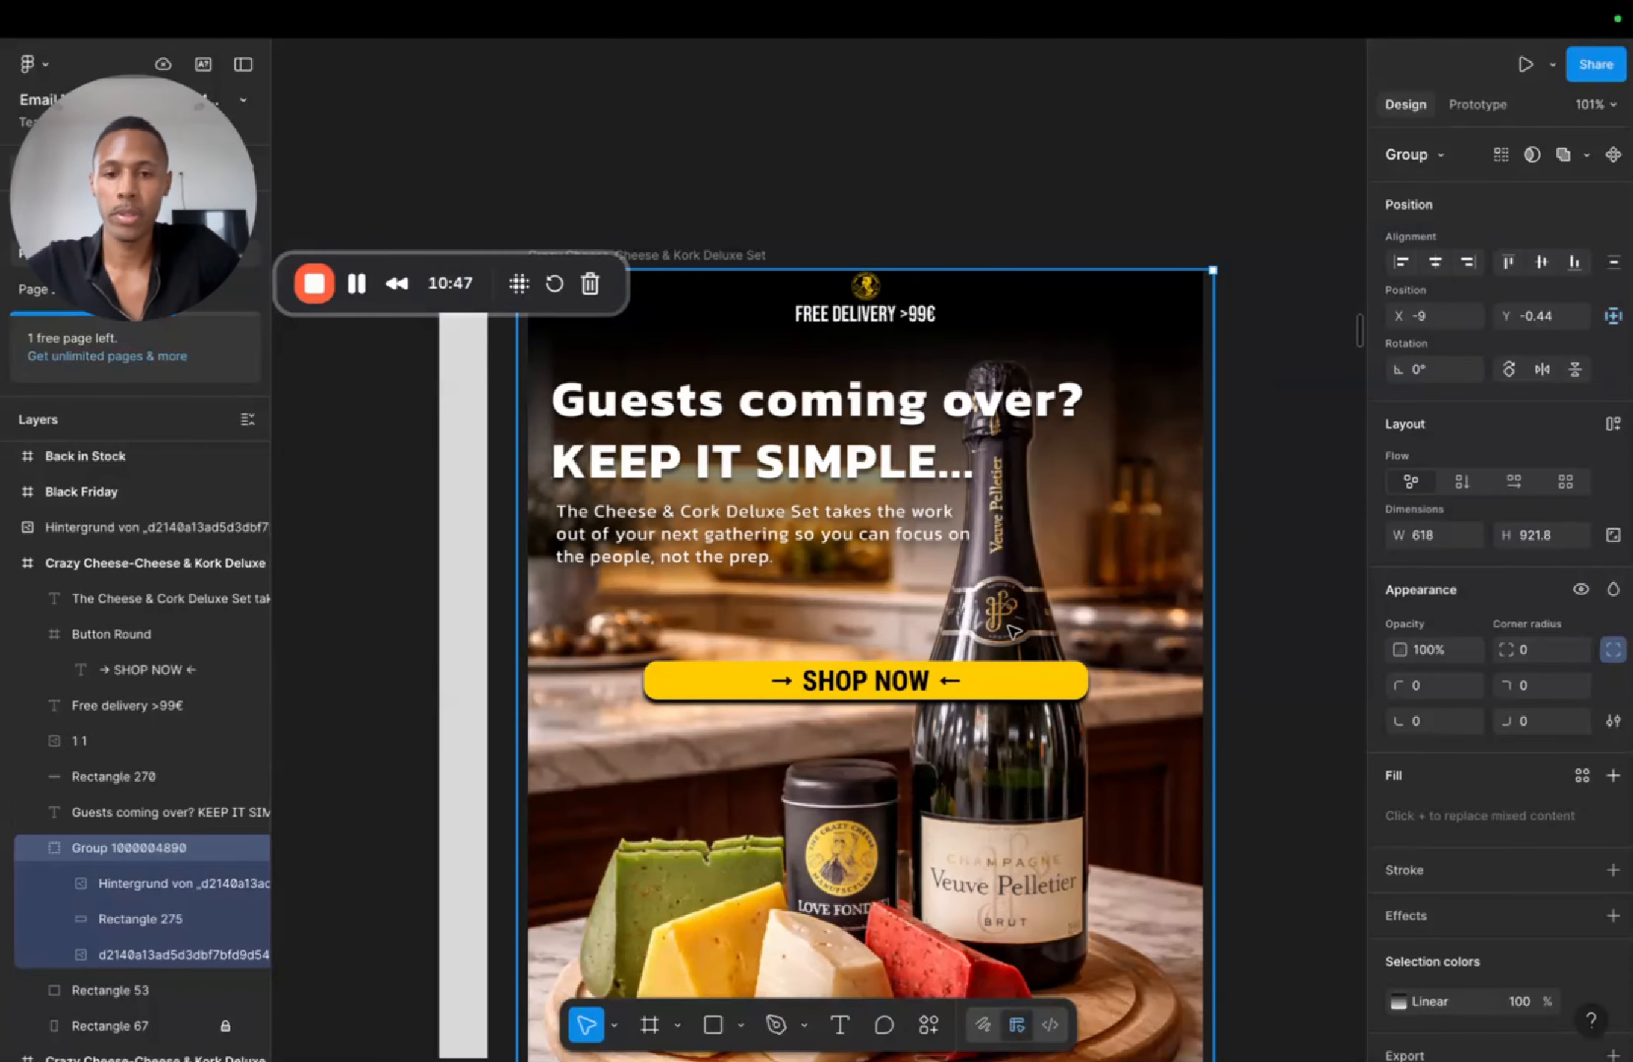
left_click(245, 884)
mouse_move(976, 883)
left_mouse_down()
mouse_move(978, 867)
mouse_move(972, 880)
left_mouse_up()
left_click_drag(1218, 359, 1209, 371)
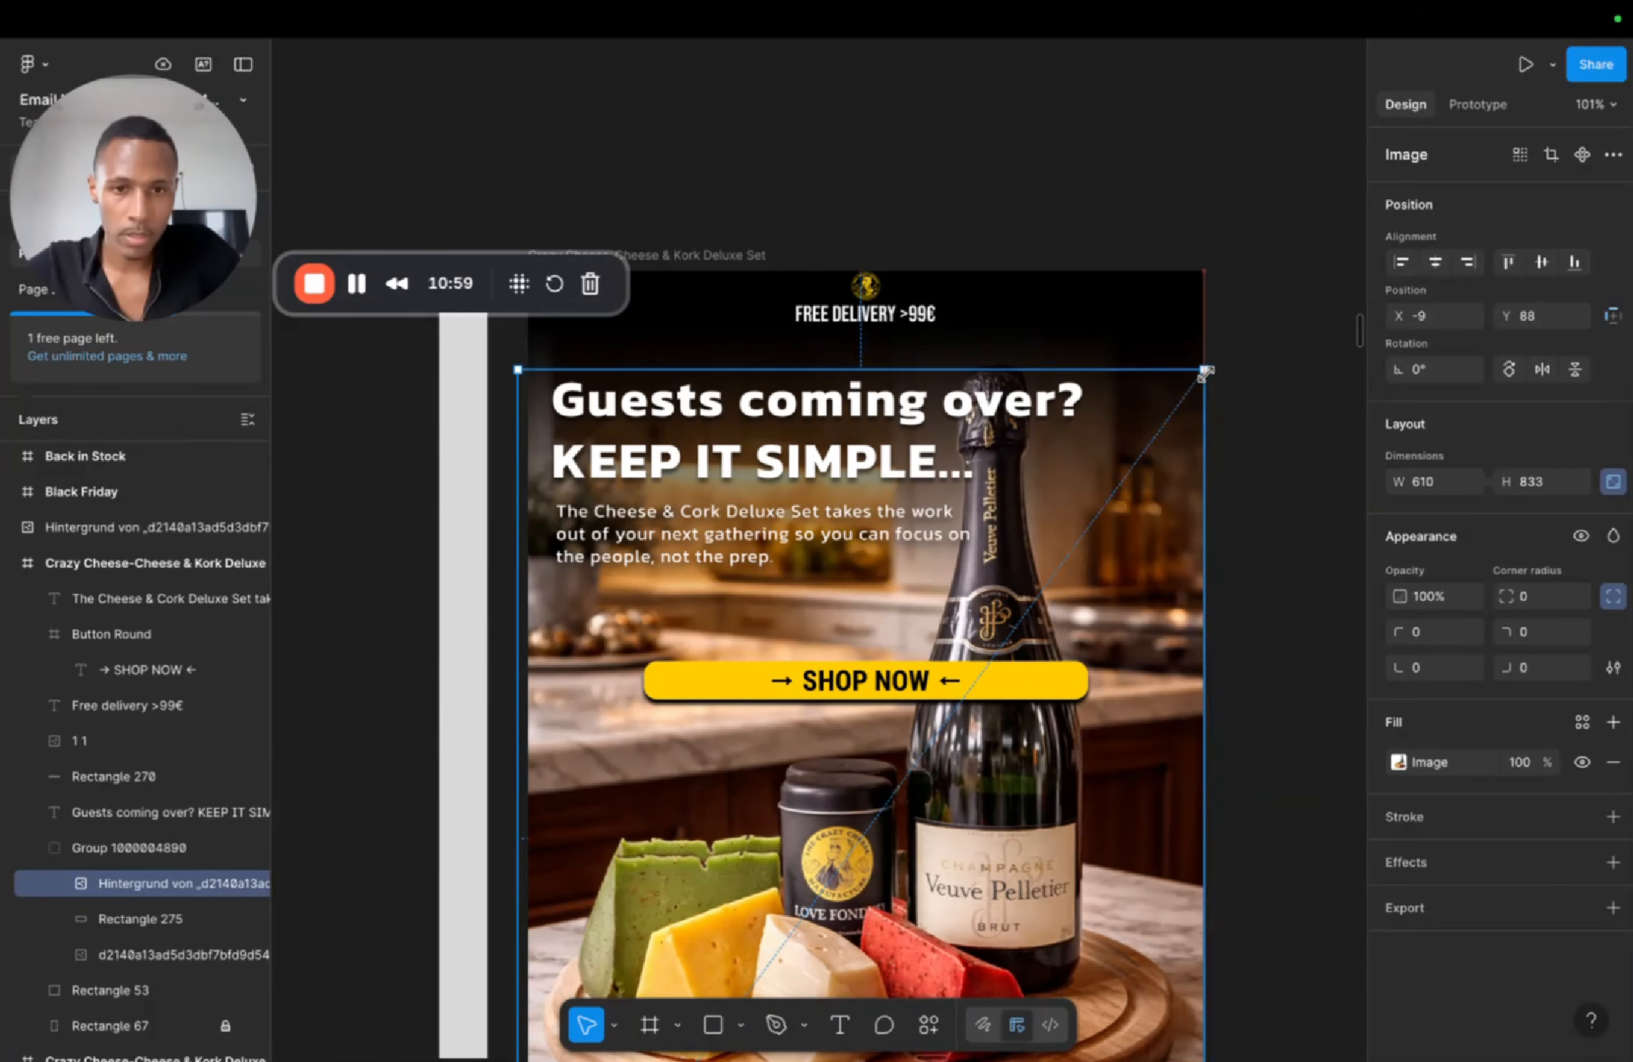
left_click_drag(1022, 866, 1029, 852)
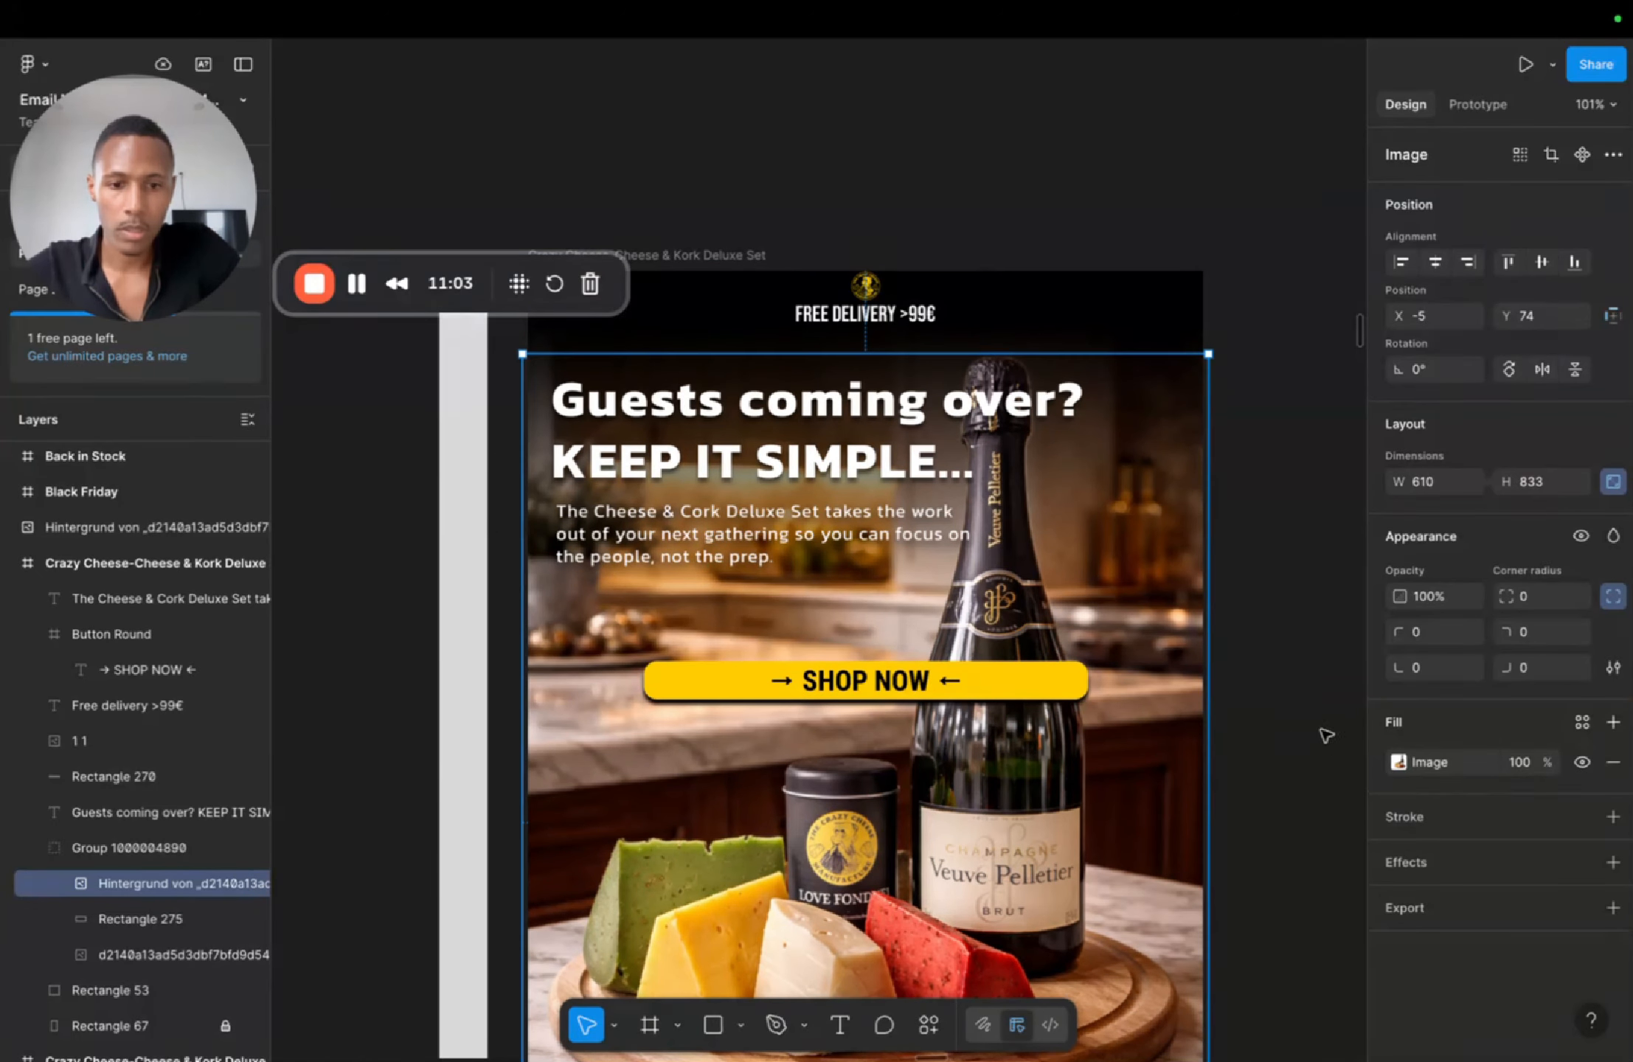
left_click(1320, 745)
Step: Save the file
scroll(1299, 758, "down", 6)
scroll(1300, 758, "up", 5)
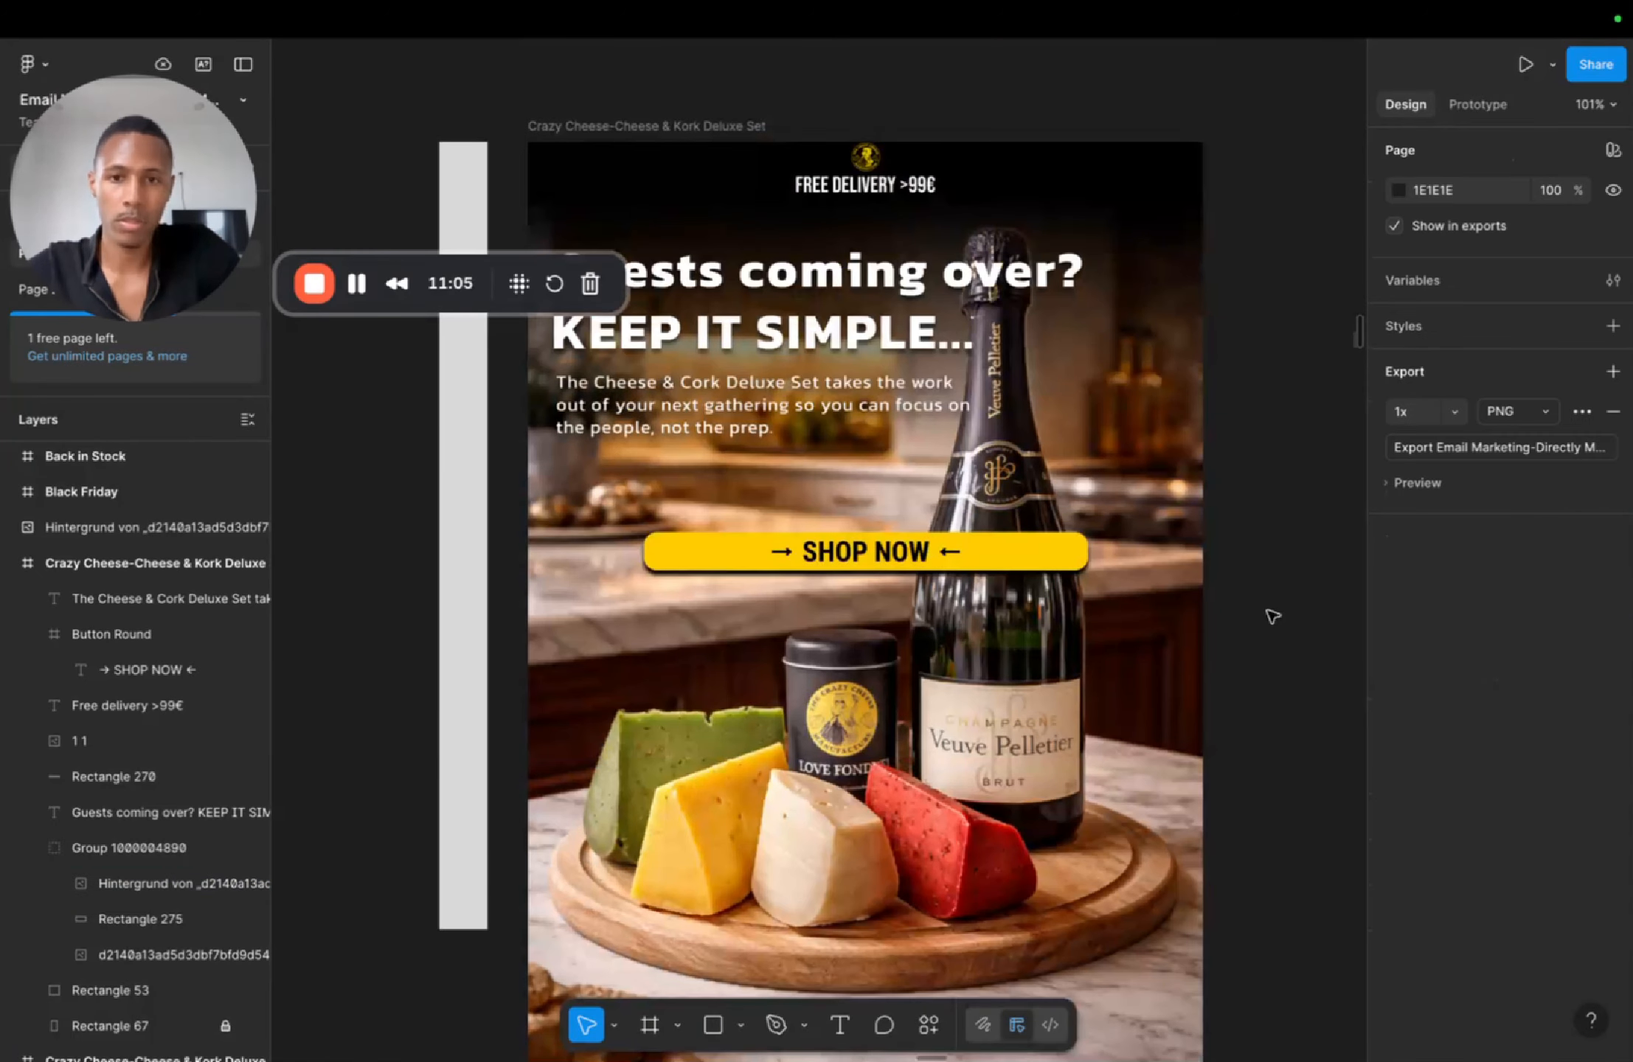
scroll(1279, 678, "down", 3)
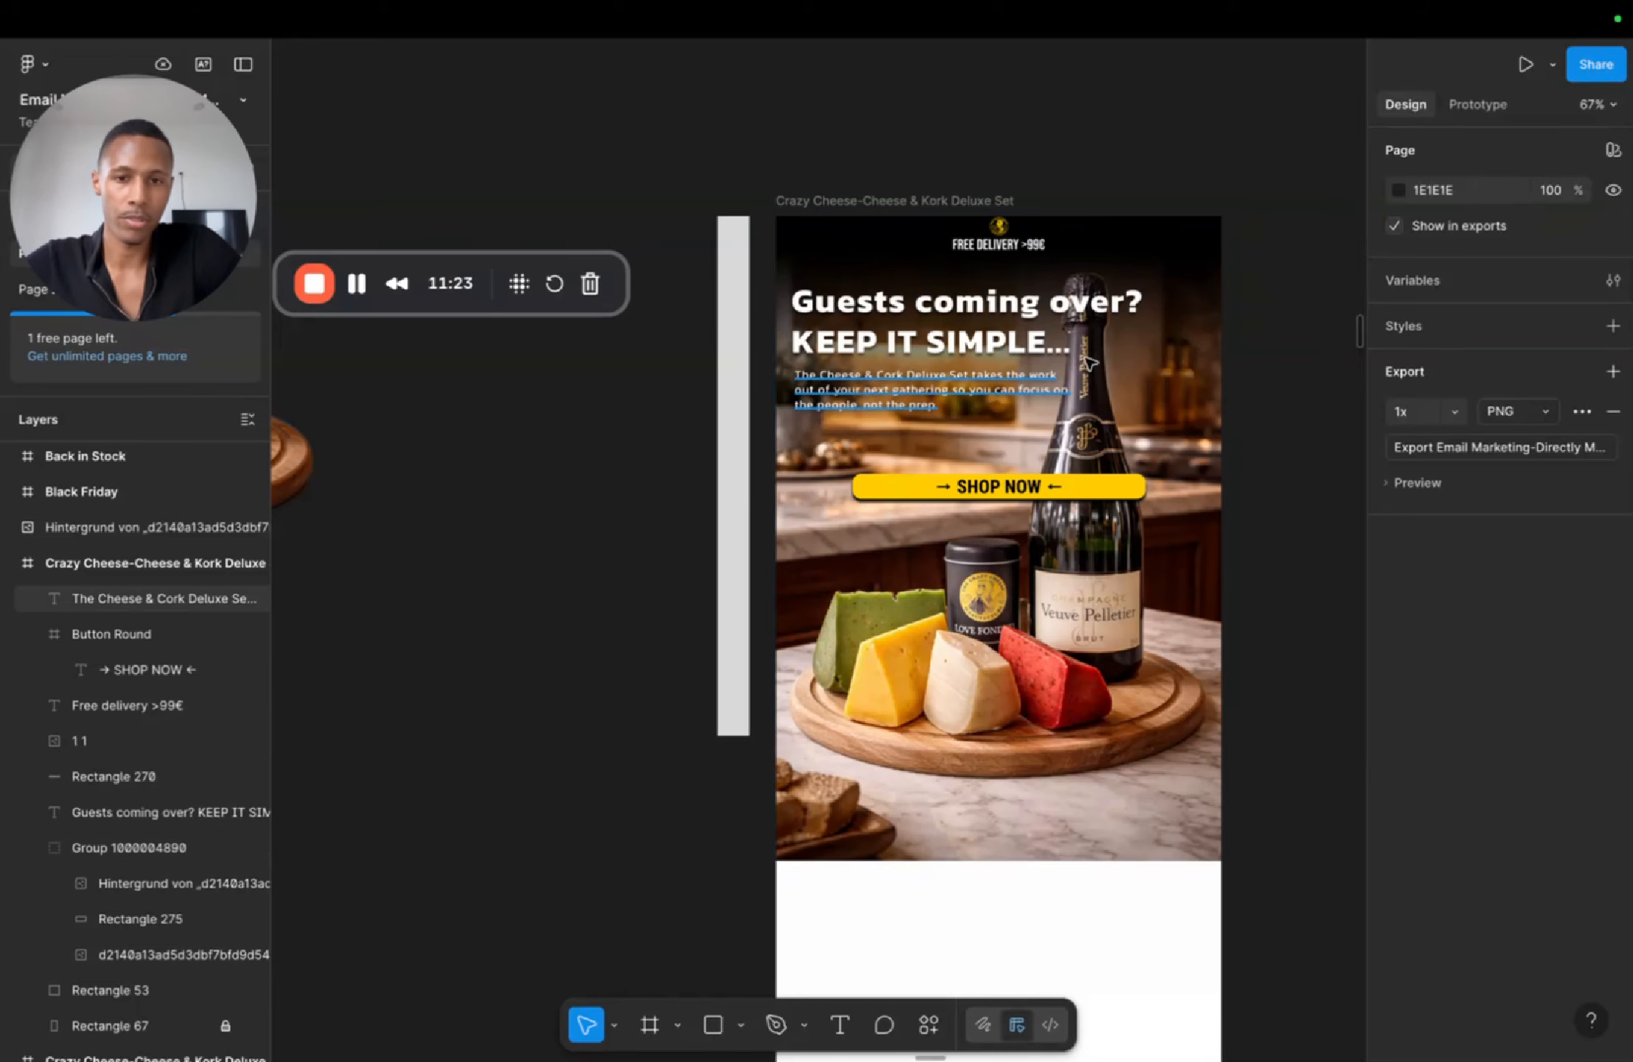
scroll(860, 694, "down", 3)
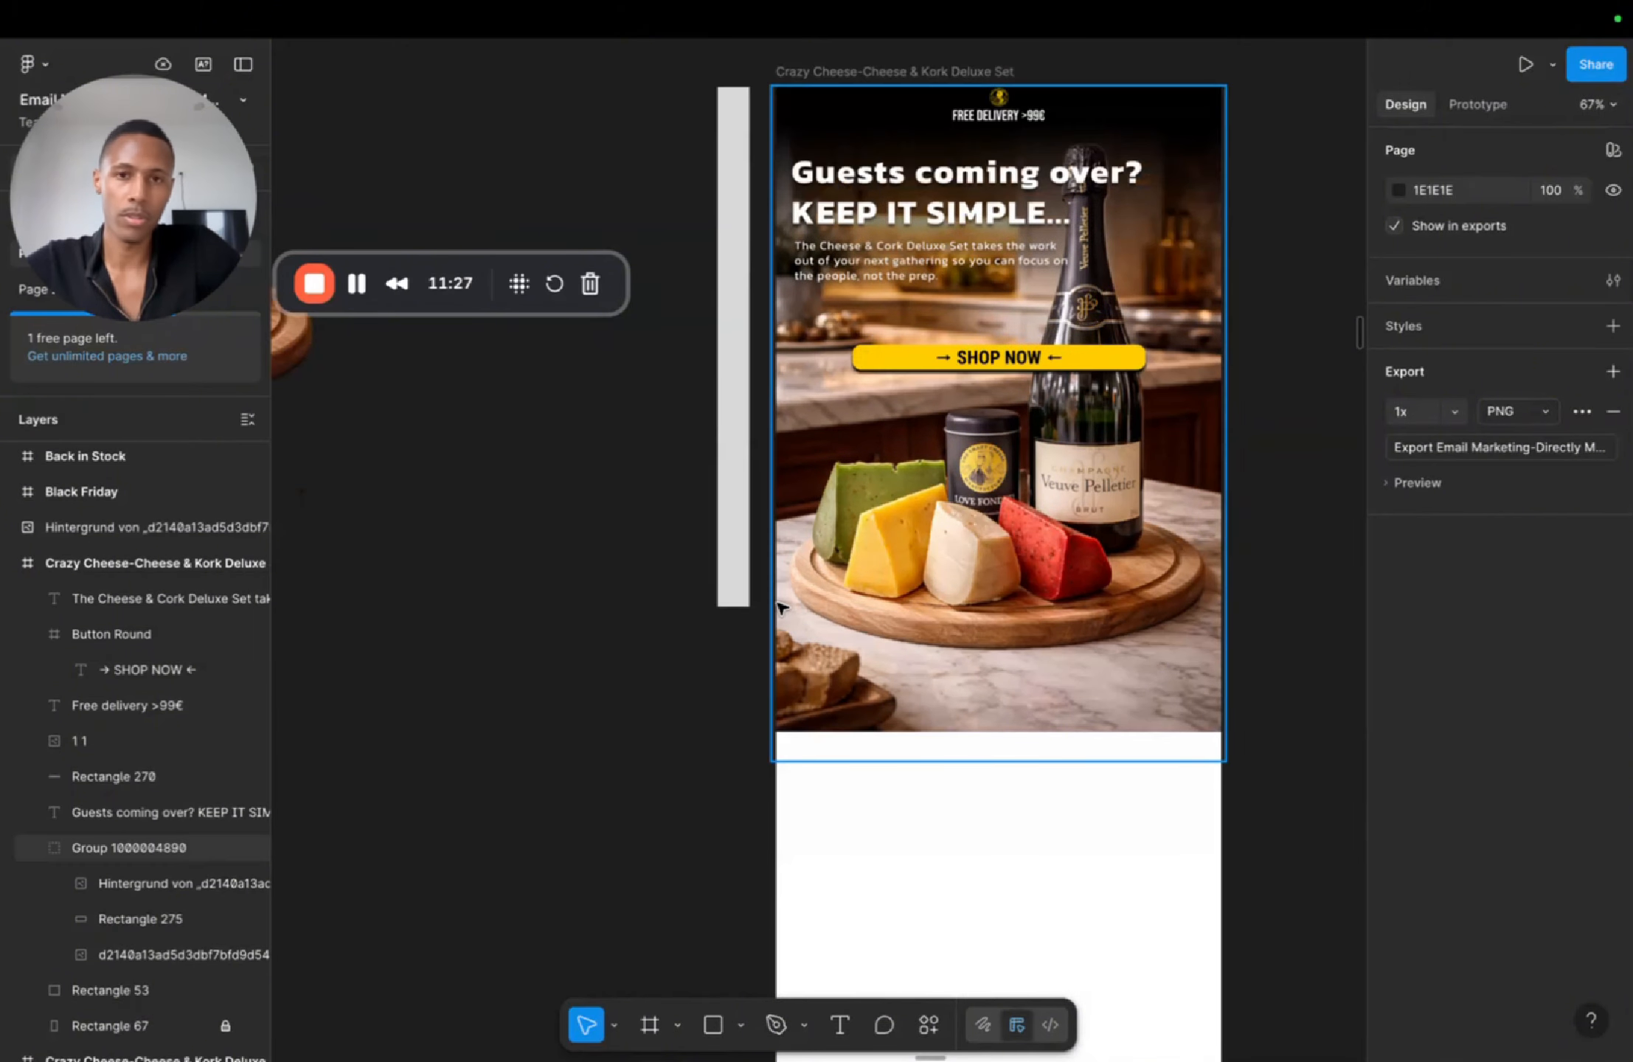
scroll(760, 612, "right", 5)
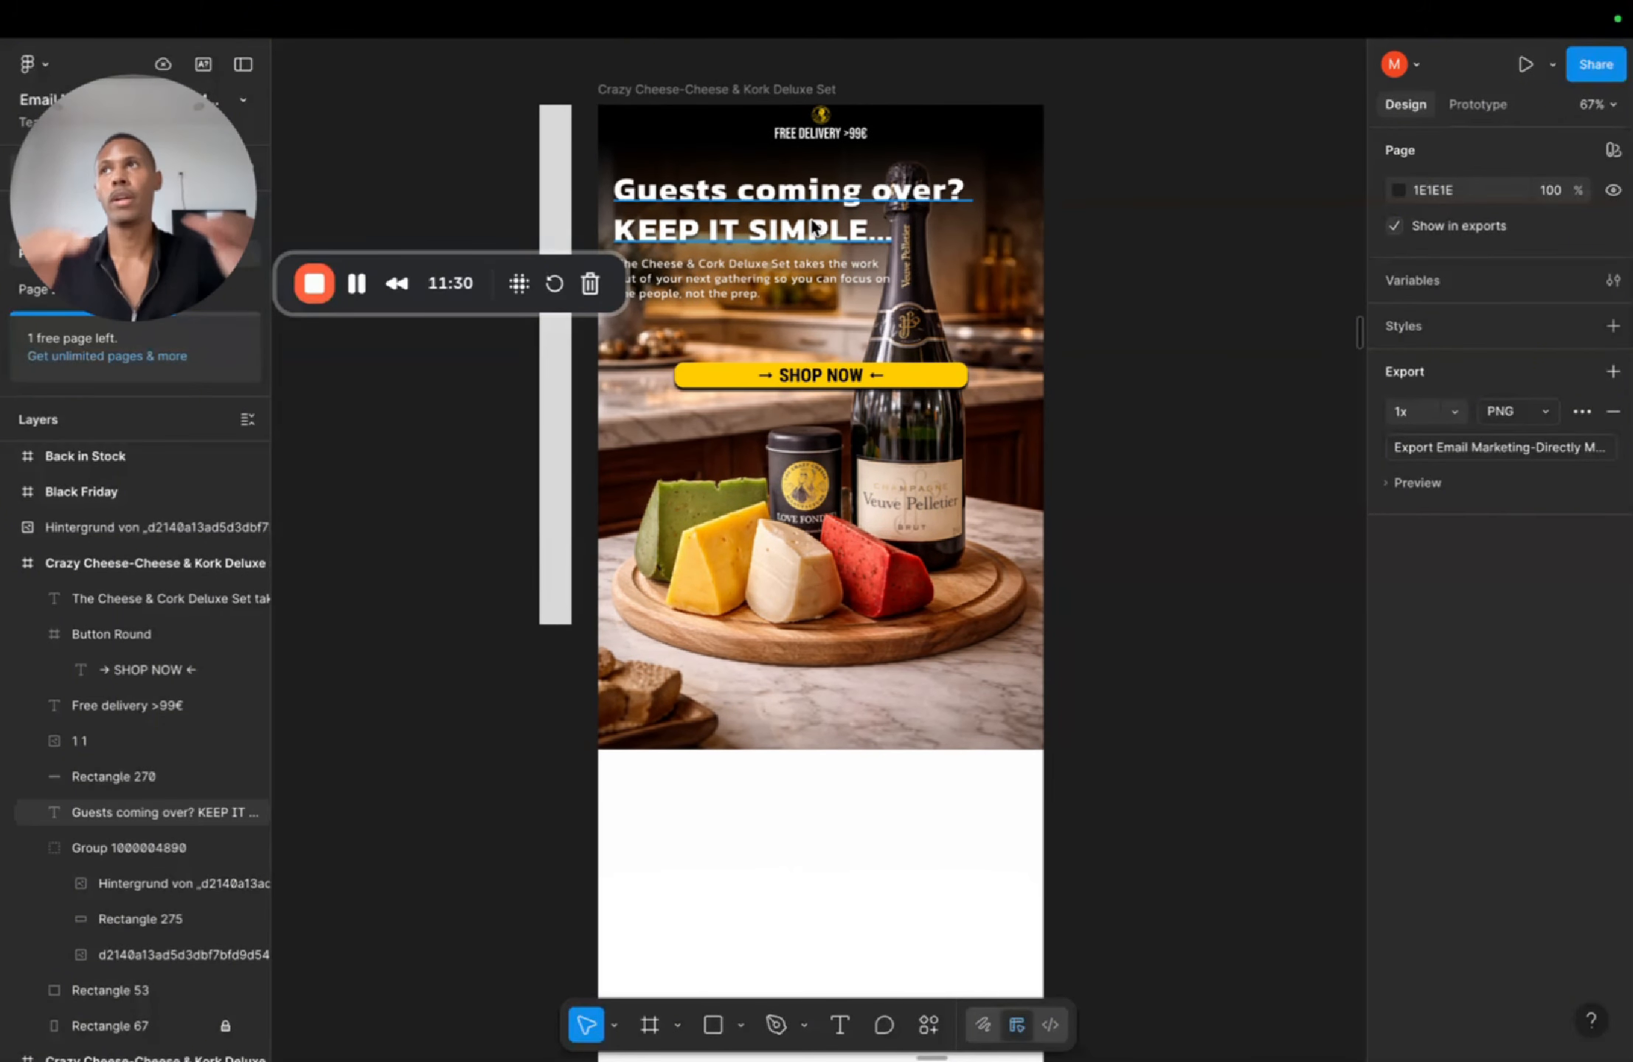
key("super+s")
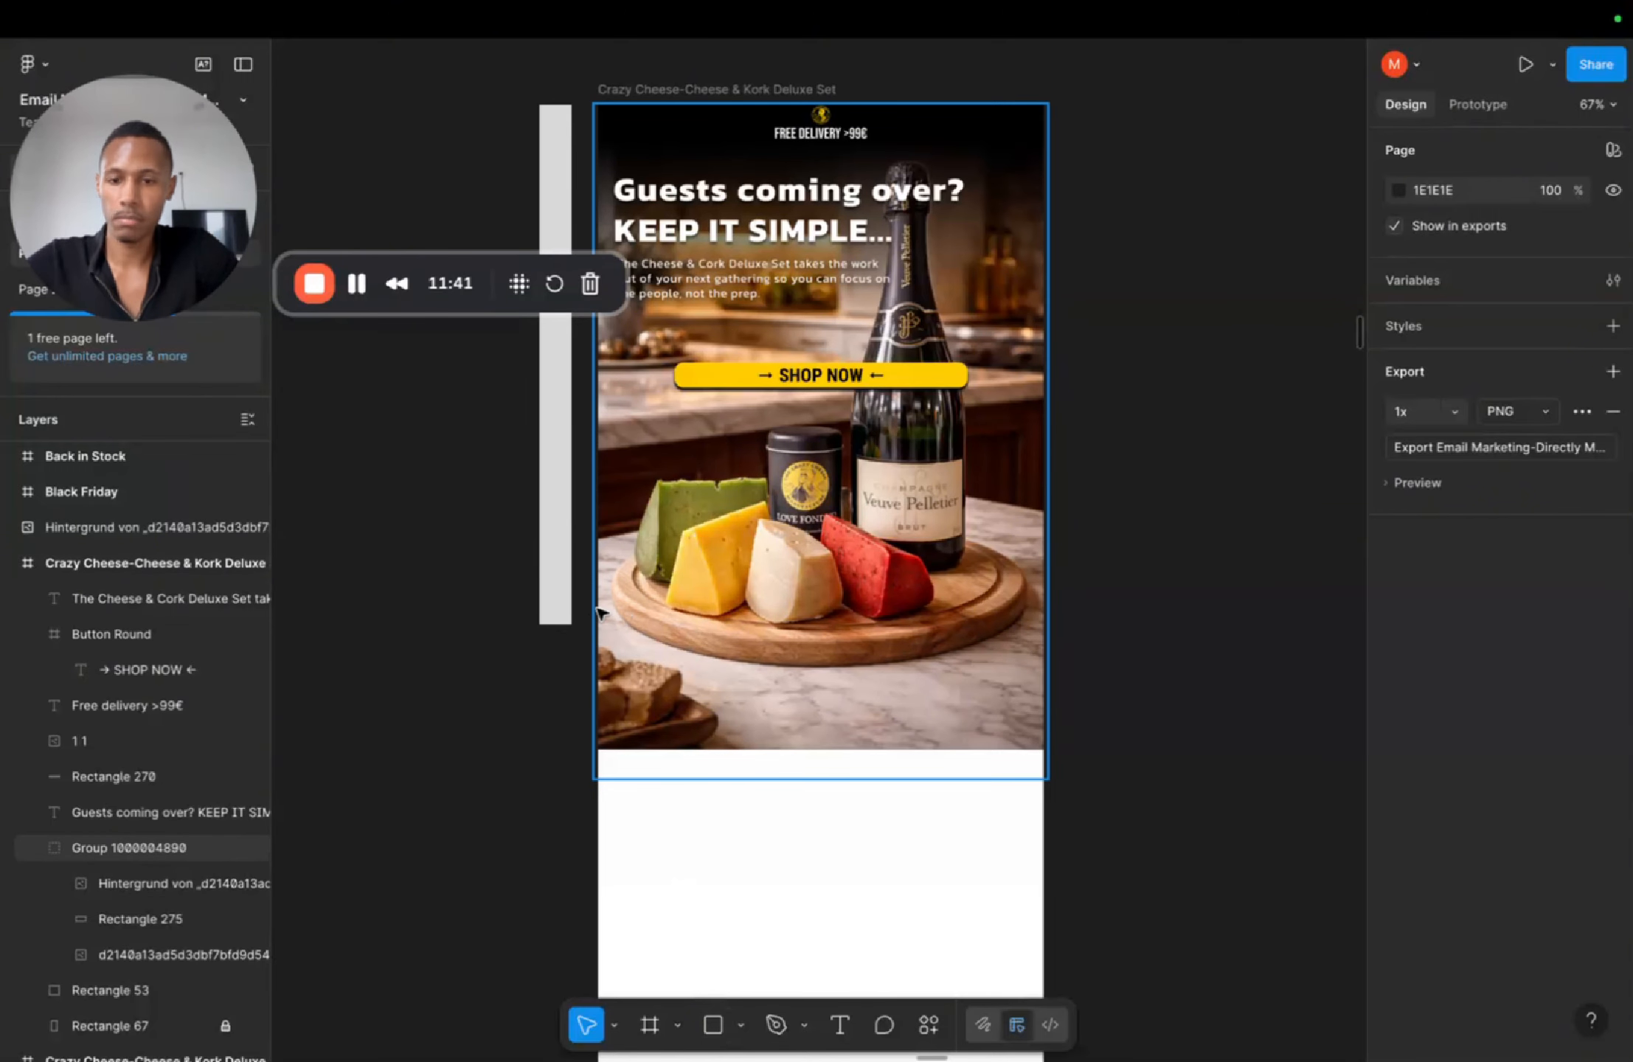
Step: Draw a rectangle about 600×192 across the lower edge of the photo
left_click(713, 1024)
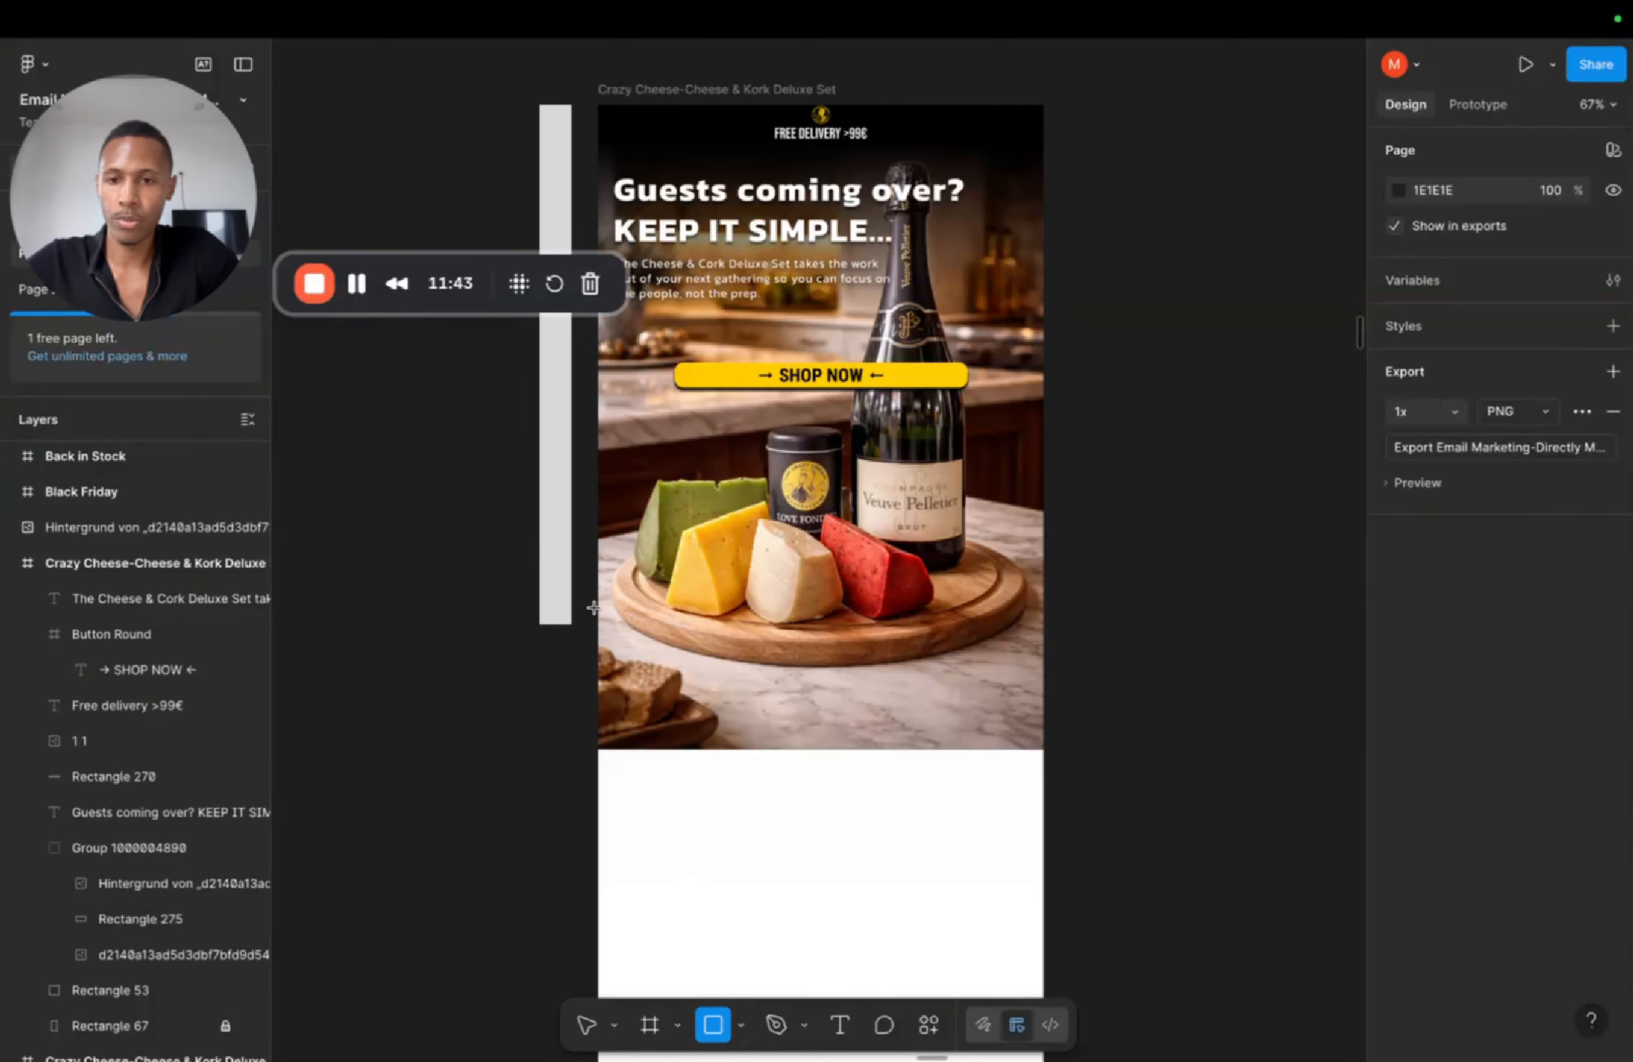
left_click_drag(597, 606, 1042, 750)
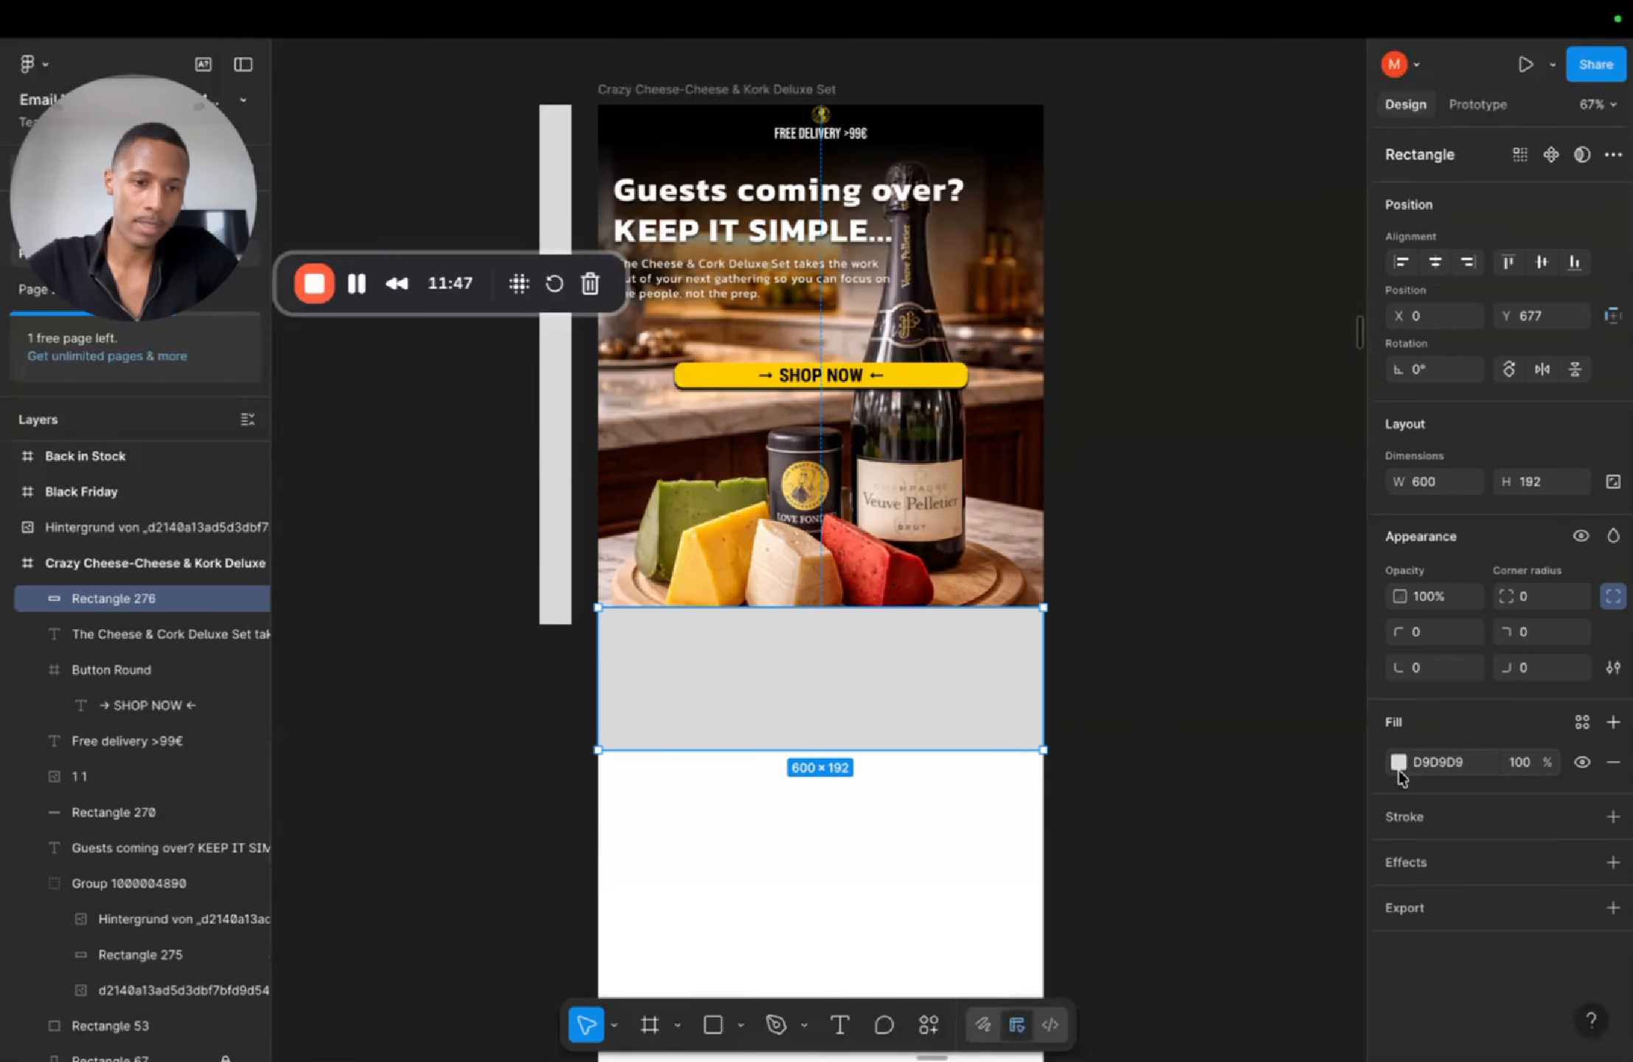
left_click(1399, 762)
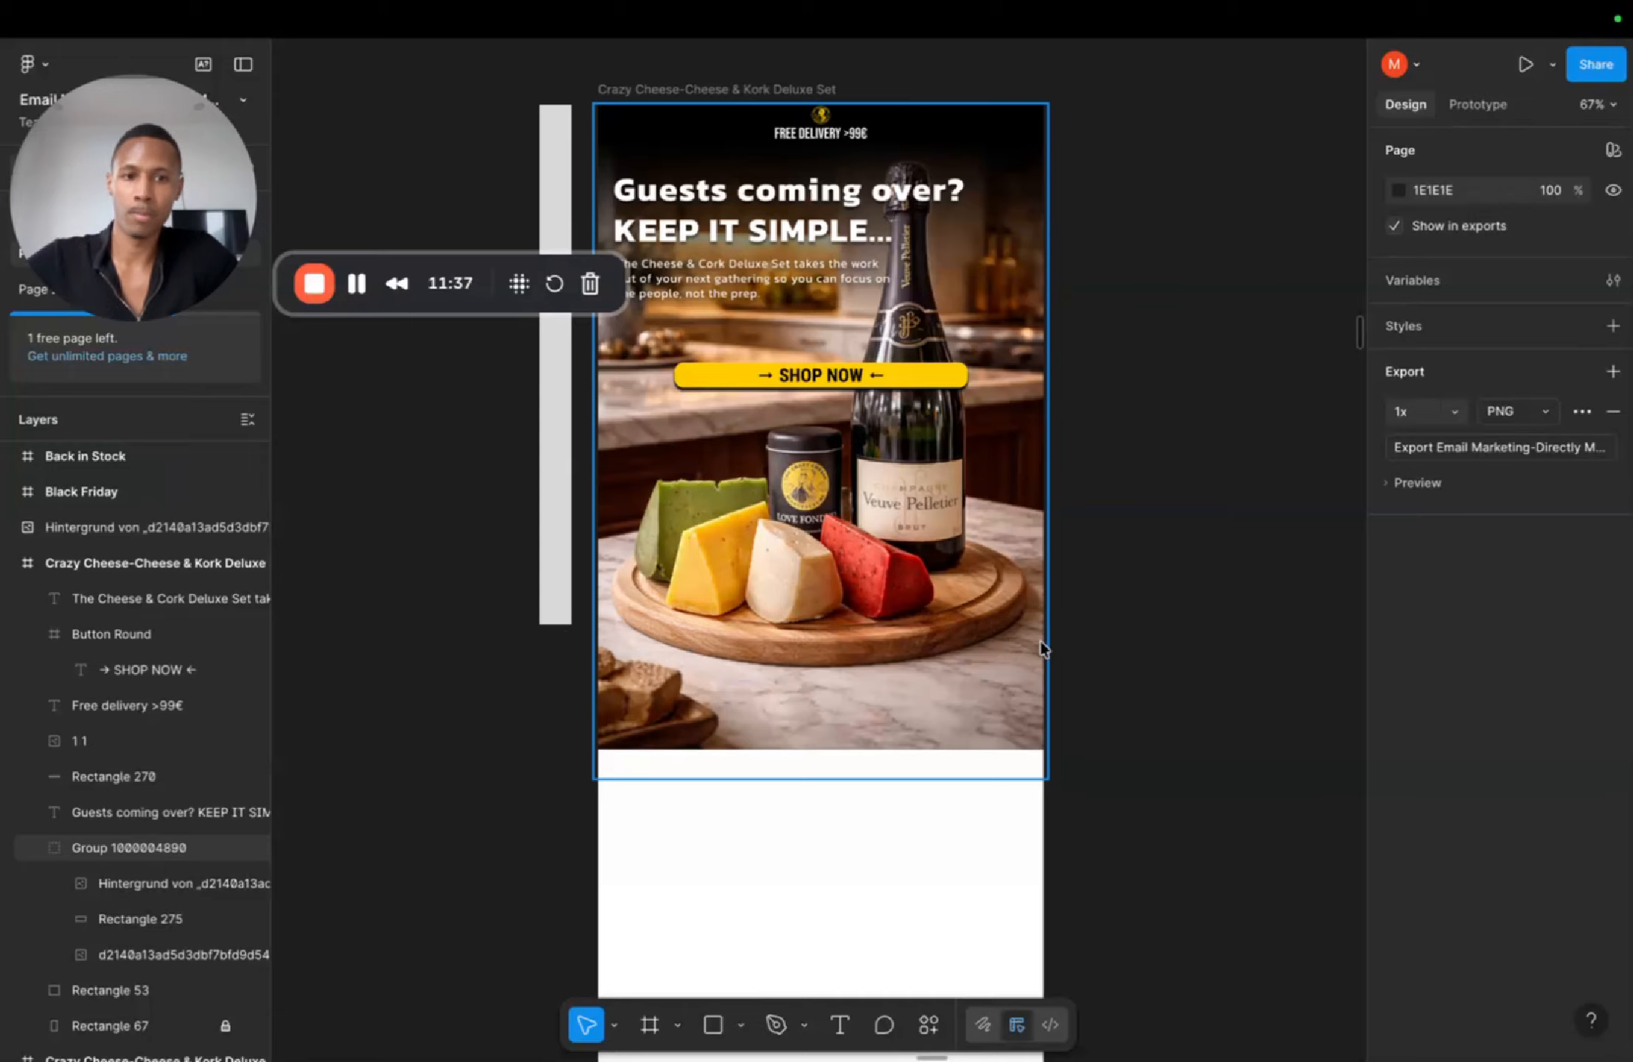
key("r")
left_click_drag(597, 607, 1042, 750)
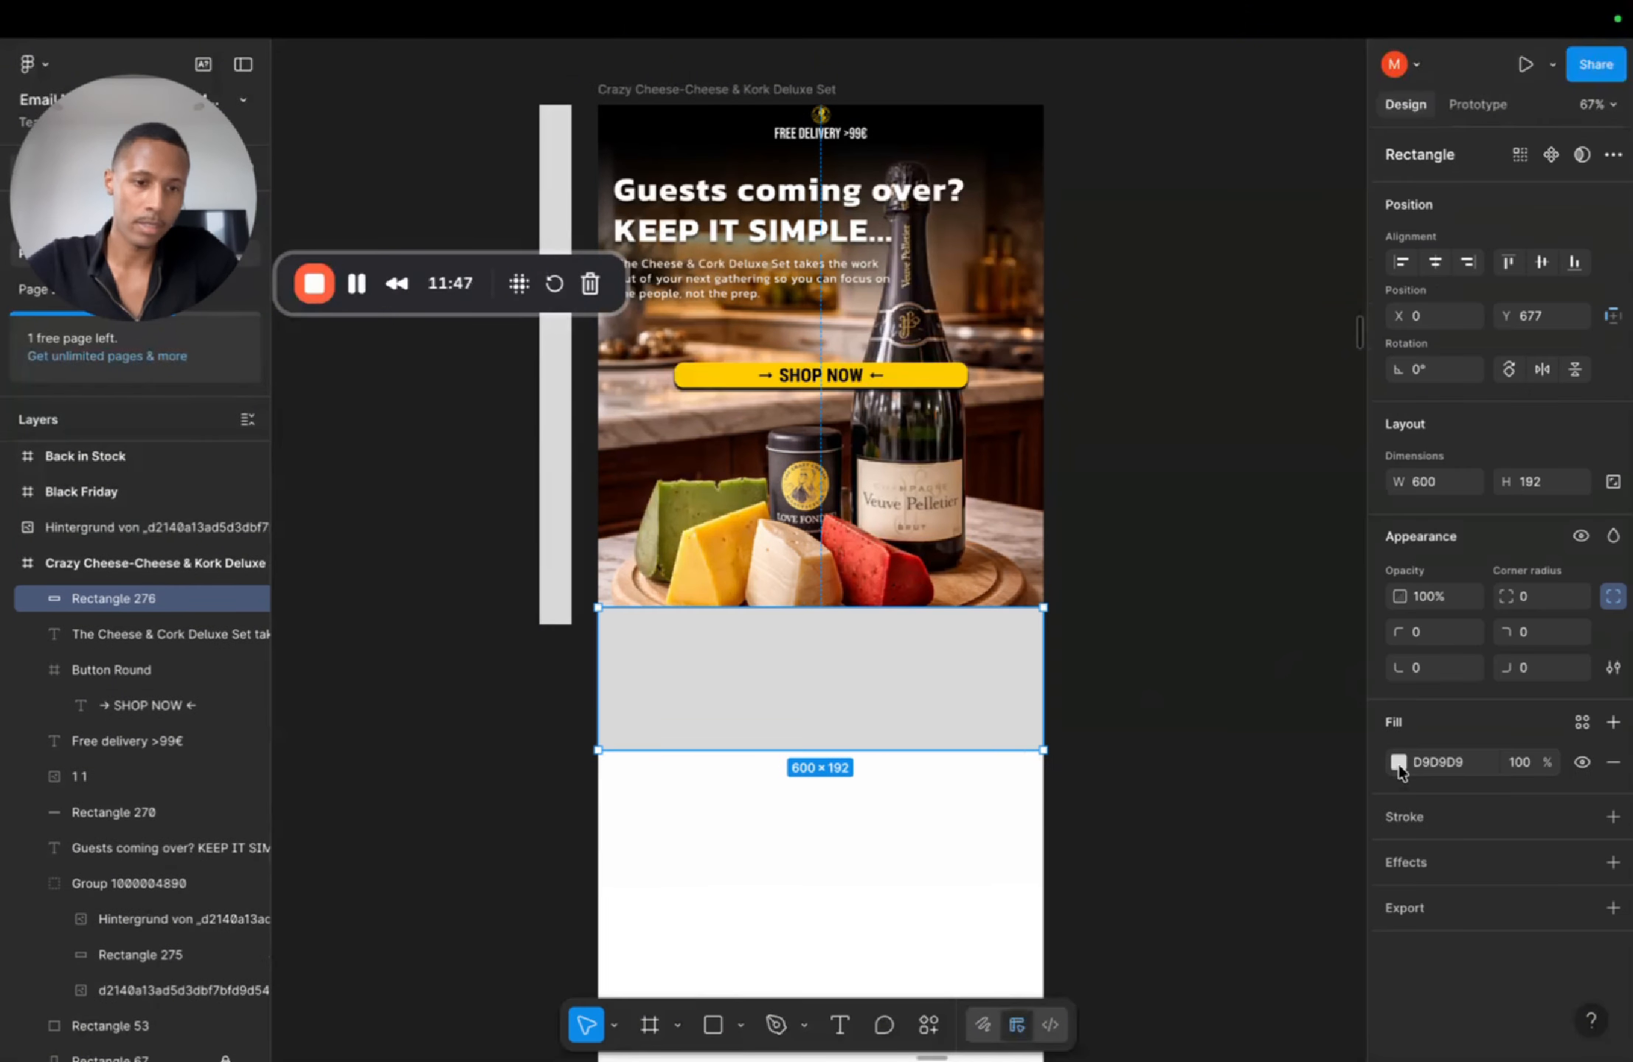
Step: Give the lower rectangle a white linear gradient fill and set the 0% stop's opacity to 0%
left_click(1398, 764)
left_click(1119, 559)
left_click(1155, 517)
left_click(1195, 749)
left_click(853, 559)
left_click(1341, 568)
left_click(1285, 714)
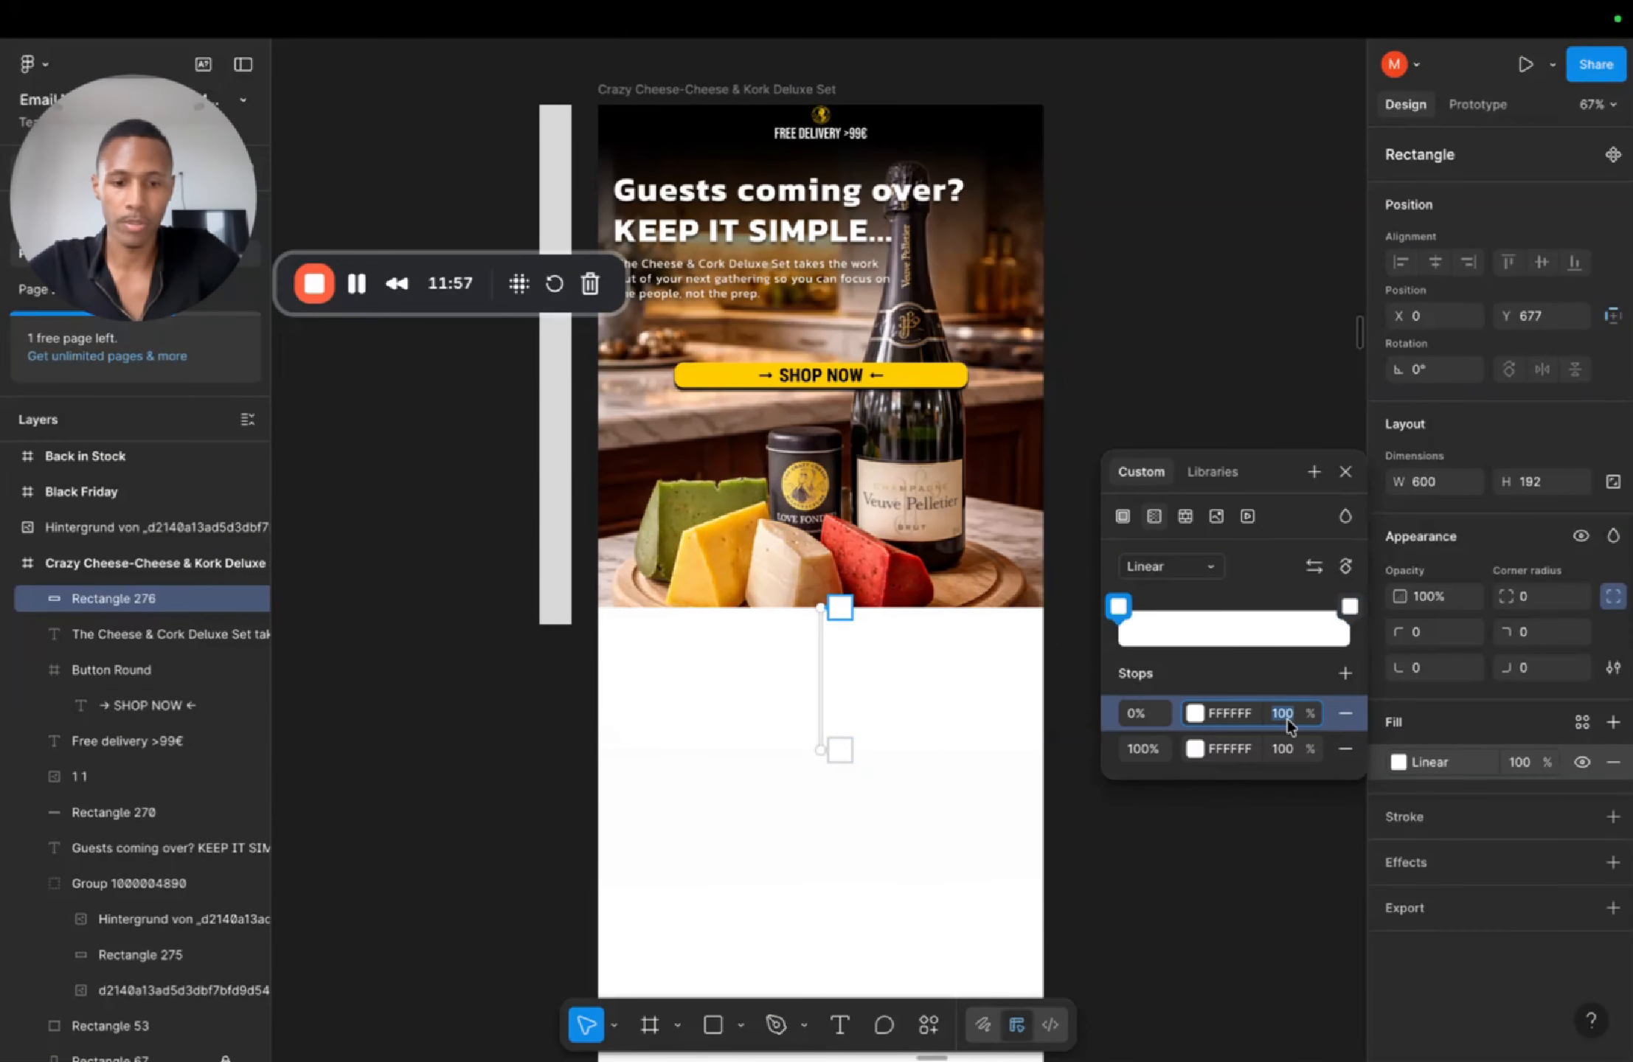
type("0")
key("Return")
Step: Adjust the gradient handles on the rectangle so the white fades smoothly into the photo, then deselect it
left_click(1346, 472)
left_click(1293, 572)
left_click_drag(818, 685, 818, 667)
left_click(832, 741)
left_click_drag(834, 774, 821, 734)
key("super+z")
double_click(903, 762)
left_click(907, 762)
left_click(906, 744)
left_click(168, 990)
scroll(848, 708, "down", 3)
left_click(882, 569)
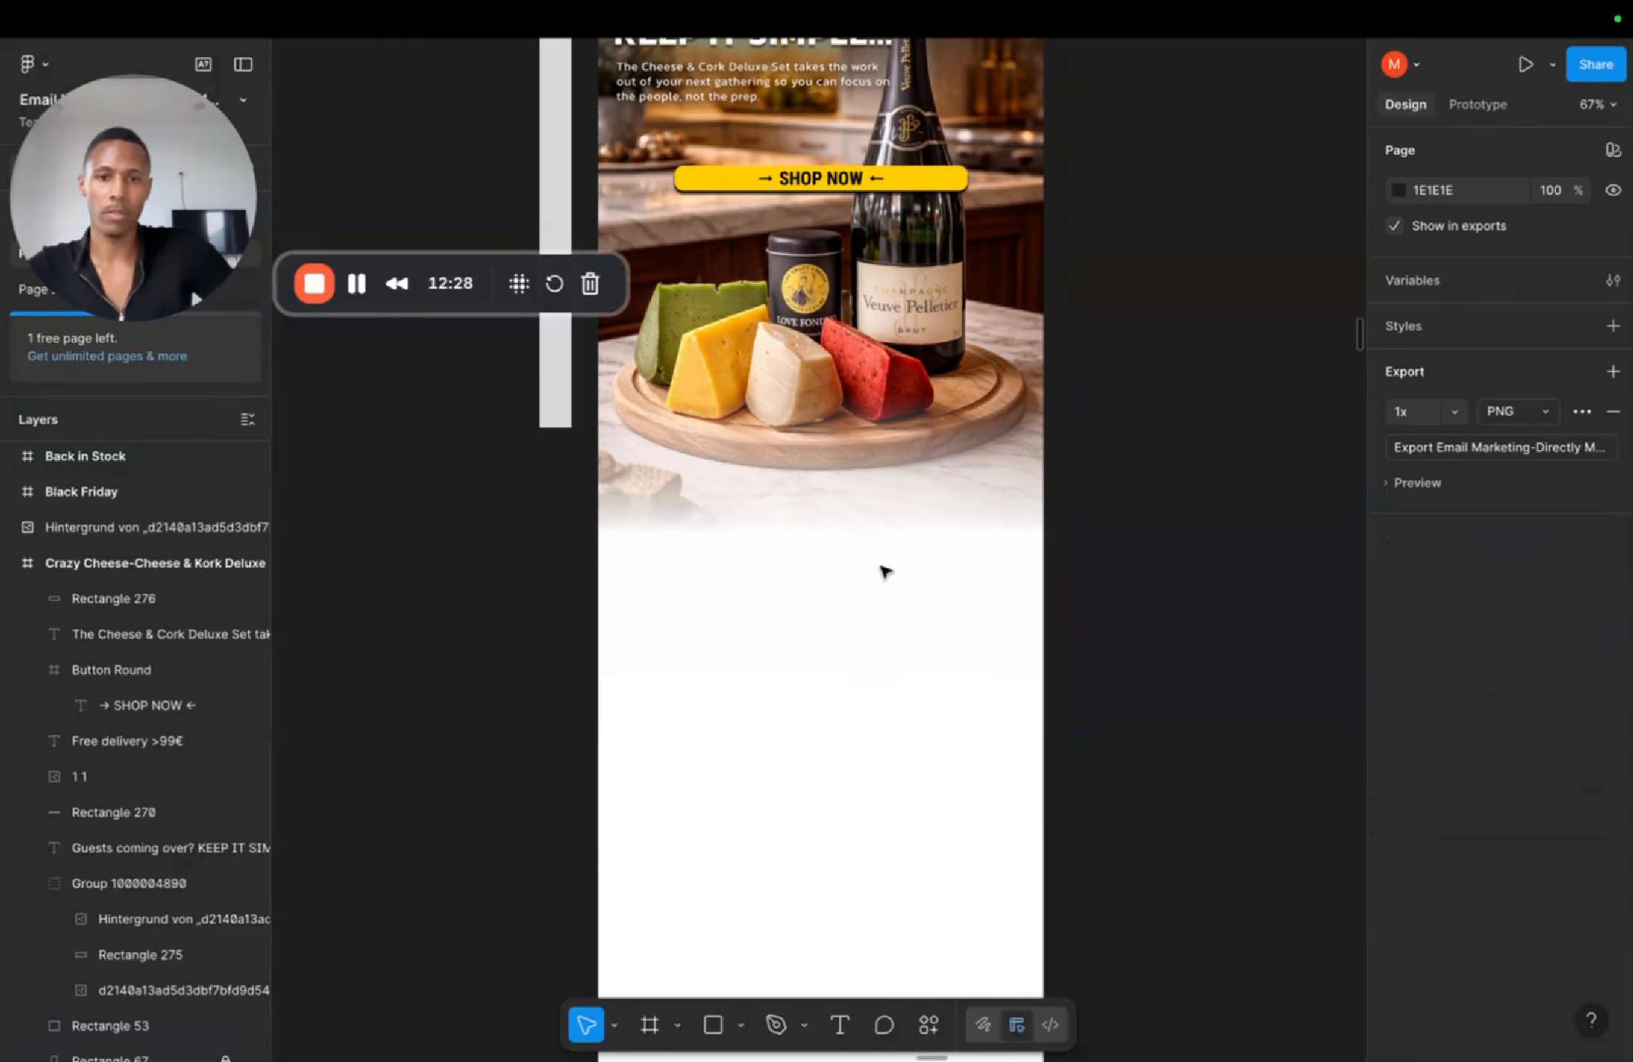
Step: Scroll through the email layout to review the hero fade and the sections below it
scroll(882, 568, "up", 2)
scroll(833, 741, "down", 5)
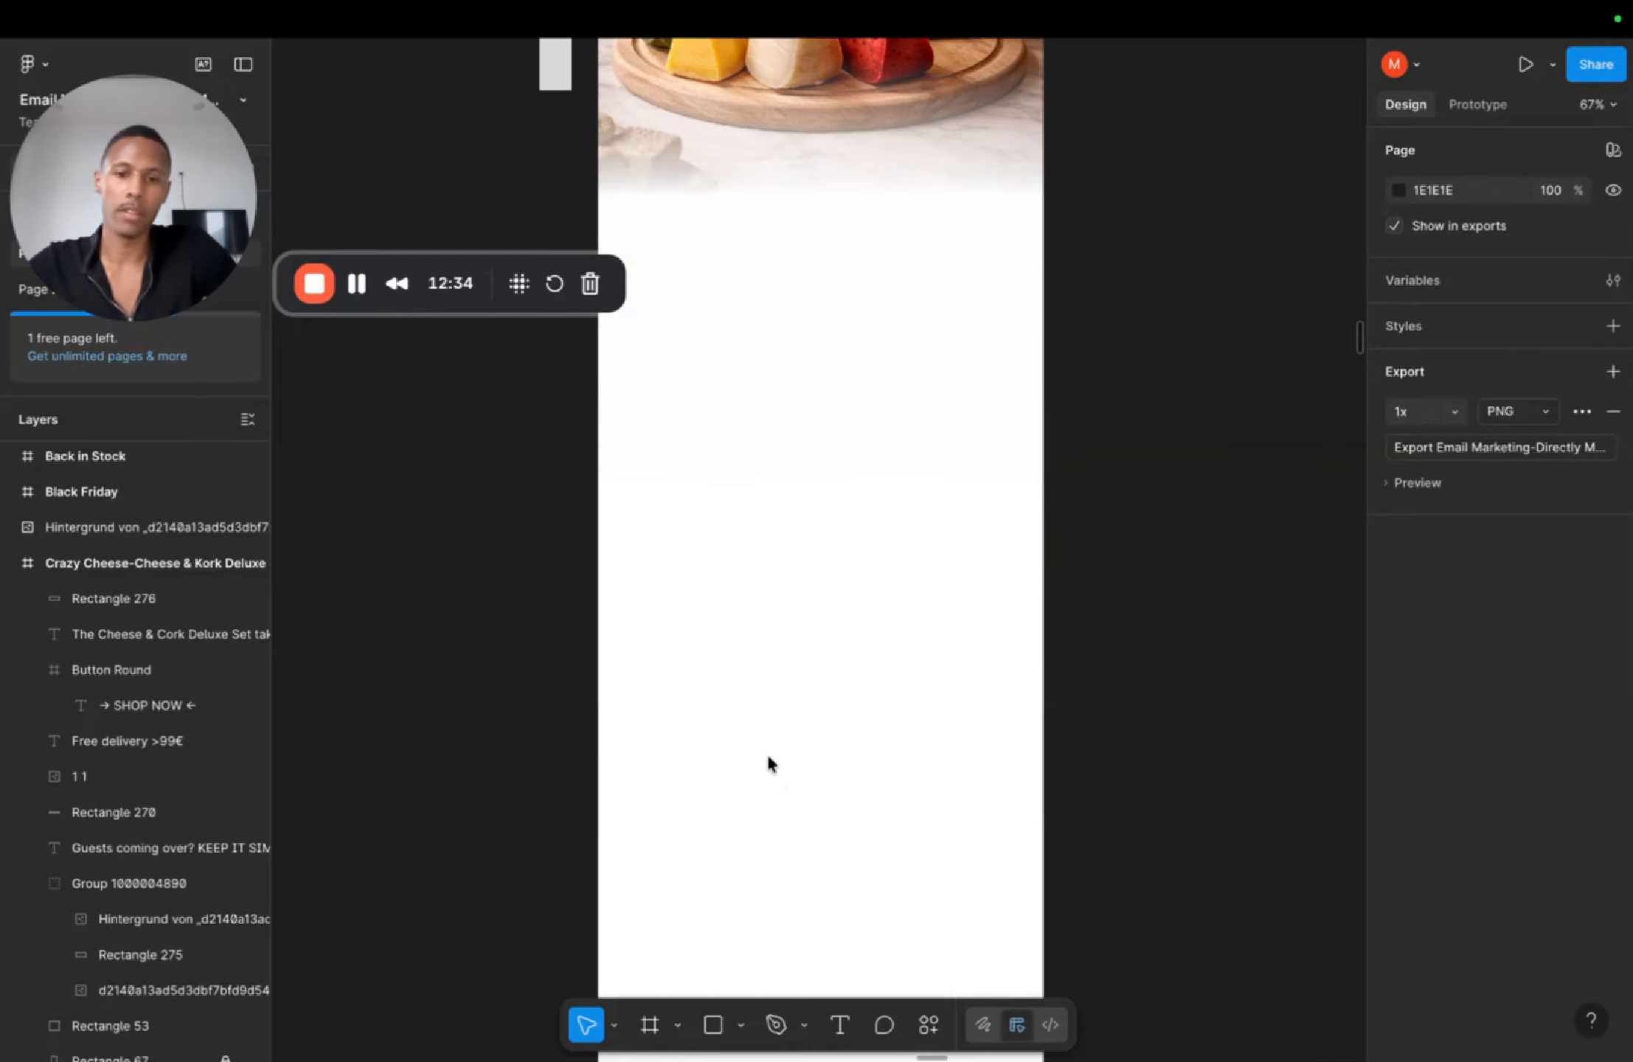
scroll(765, 763, "up", 3)
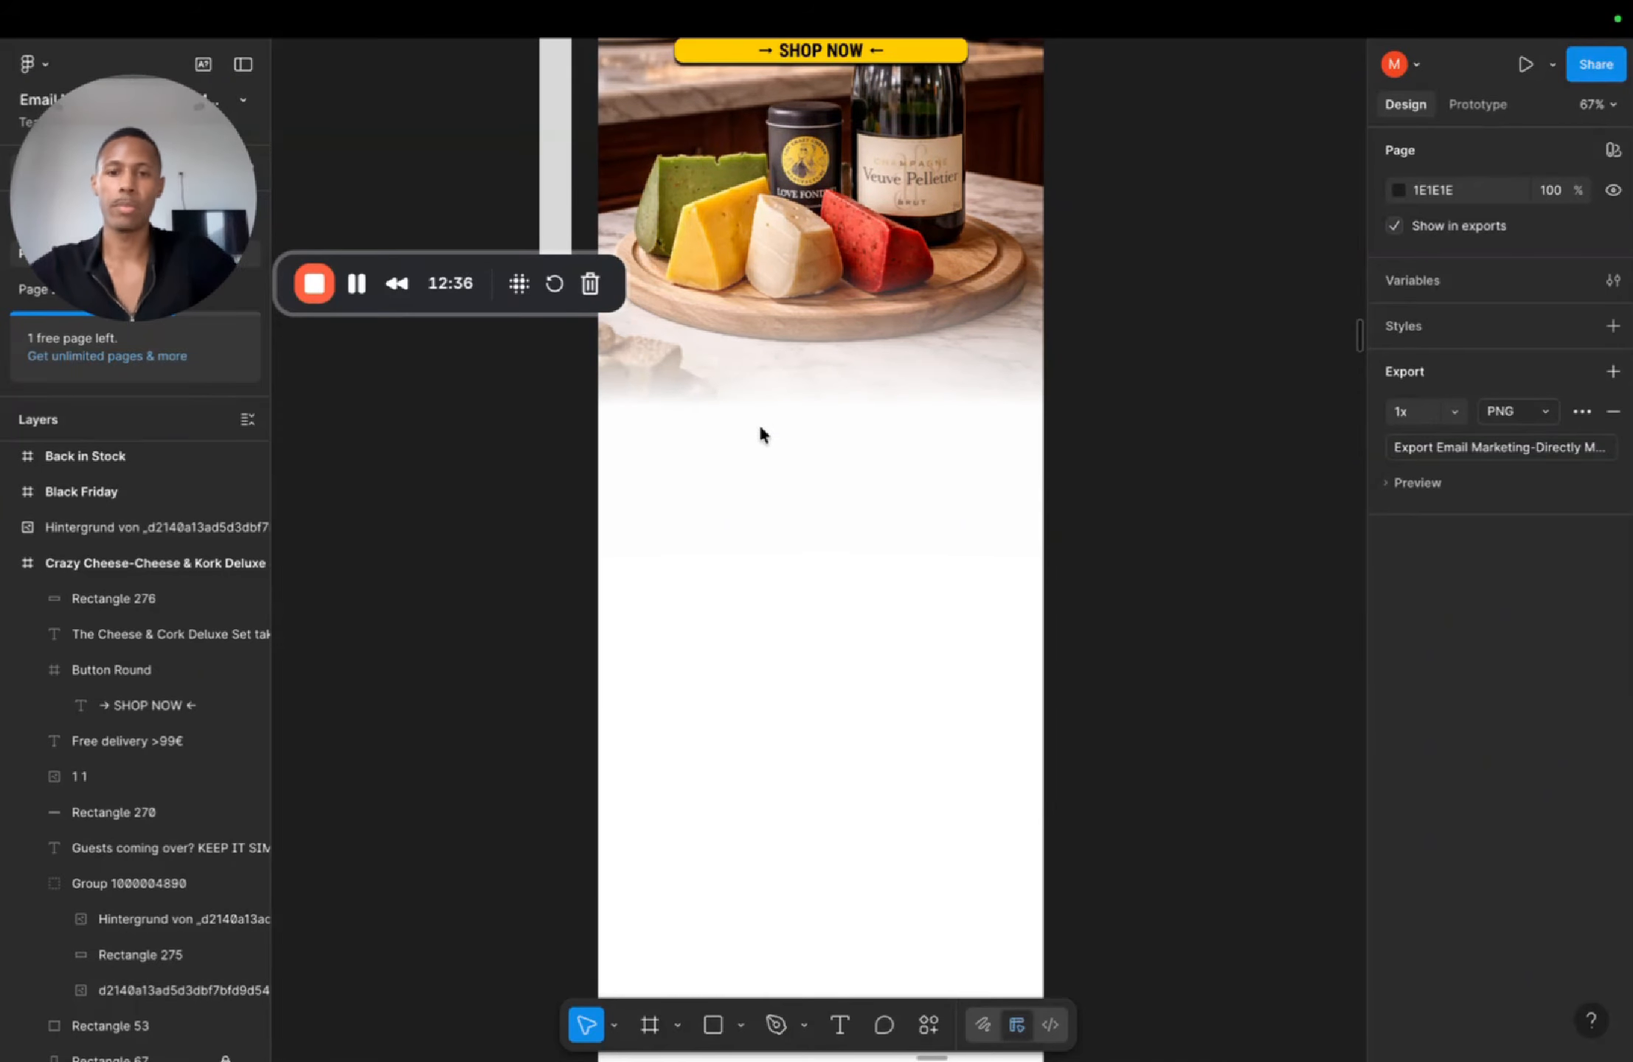
scroll(767, 443, "down", 1)
scroll(793, 472, "up", 5)
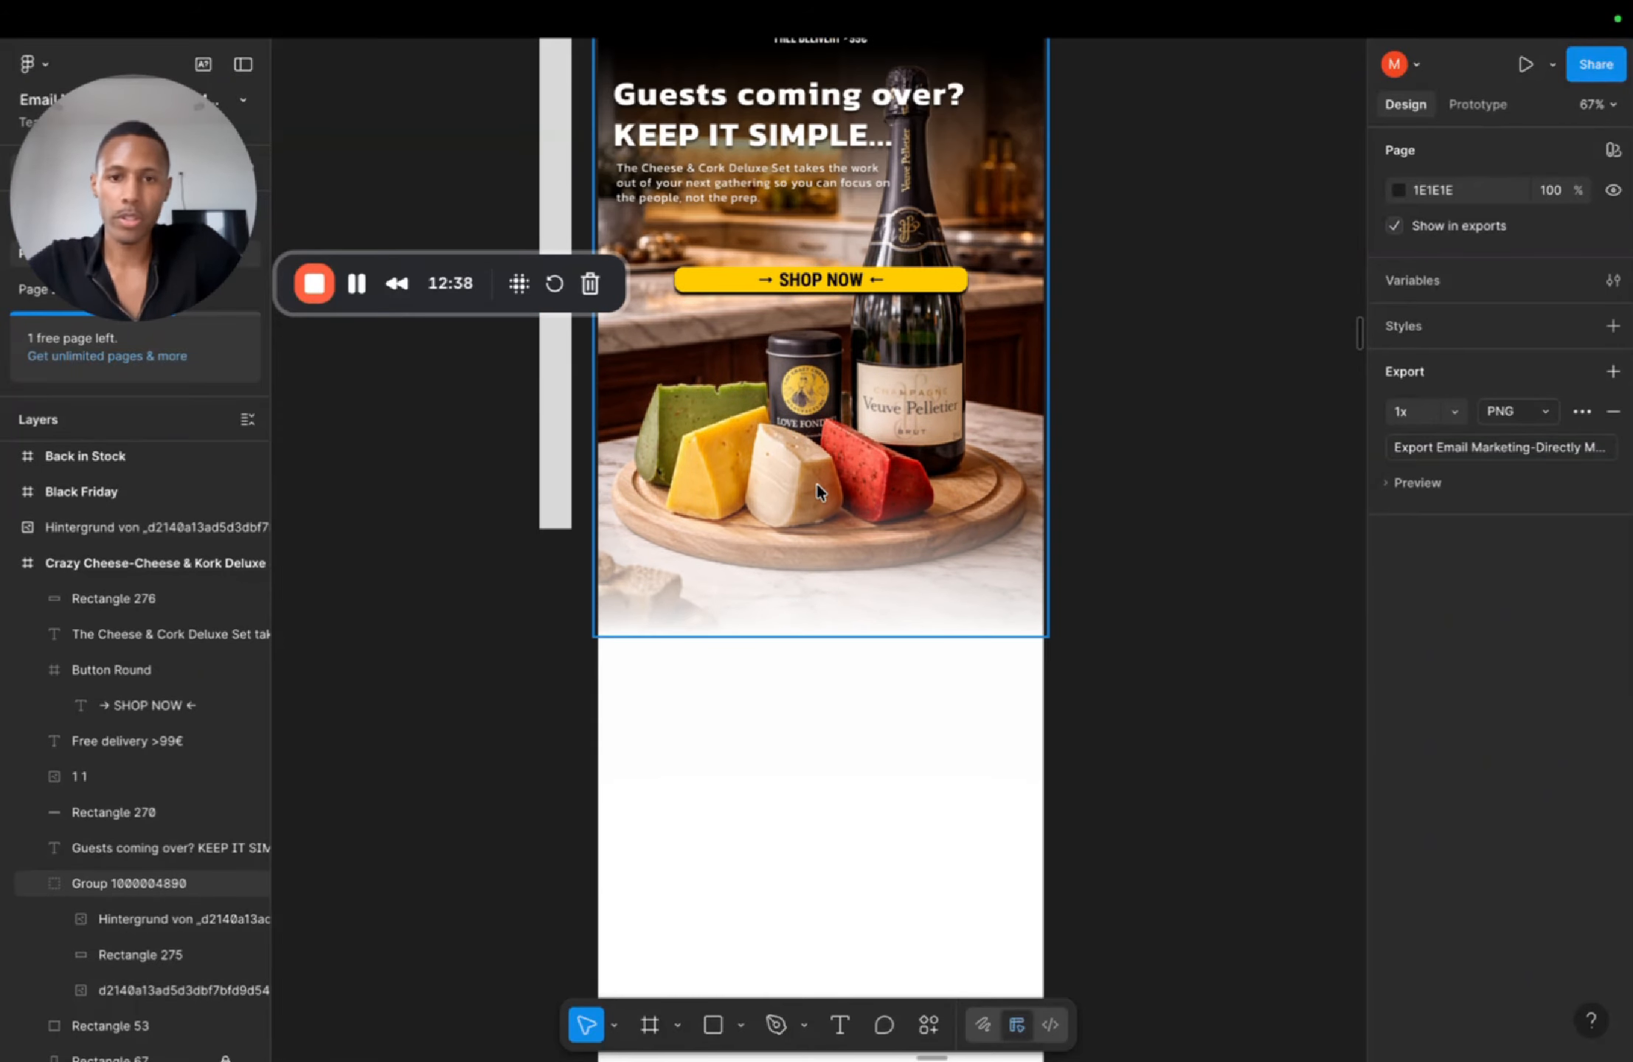
scroll(815, 482, "up", 1)
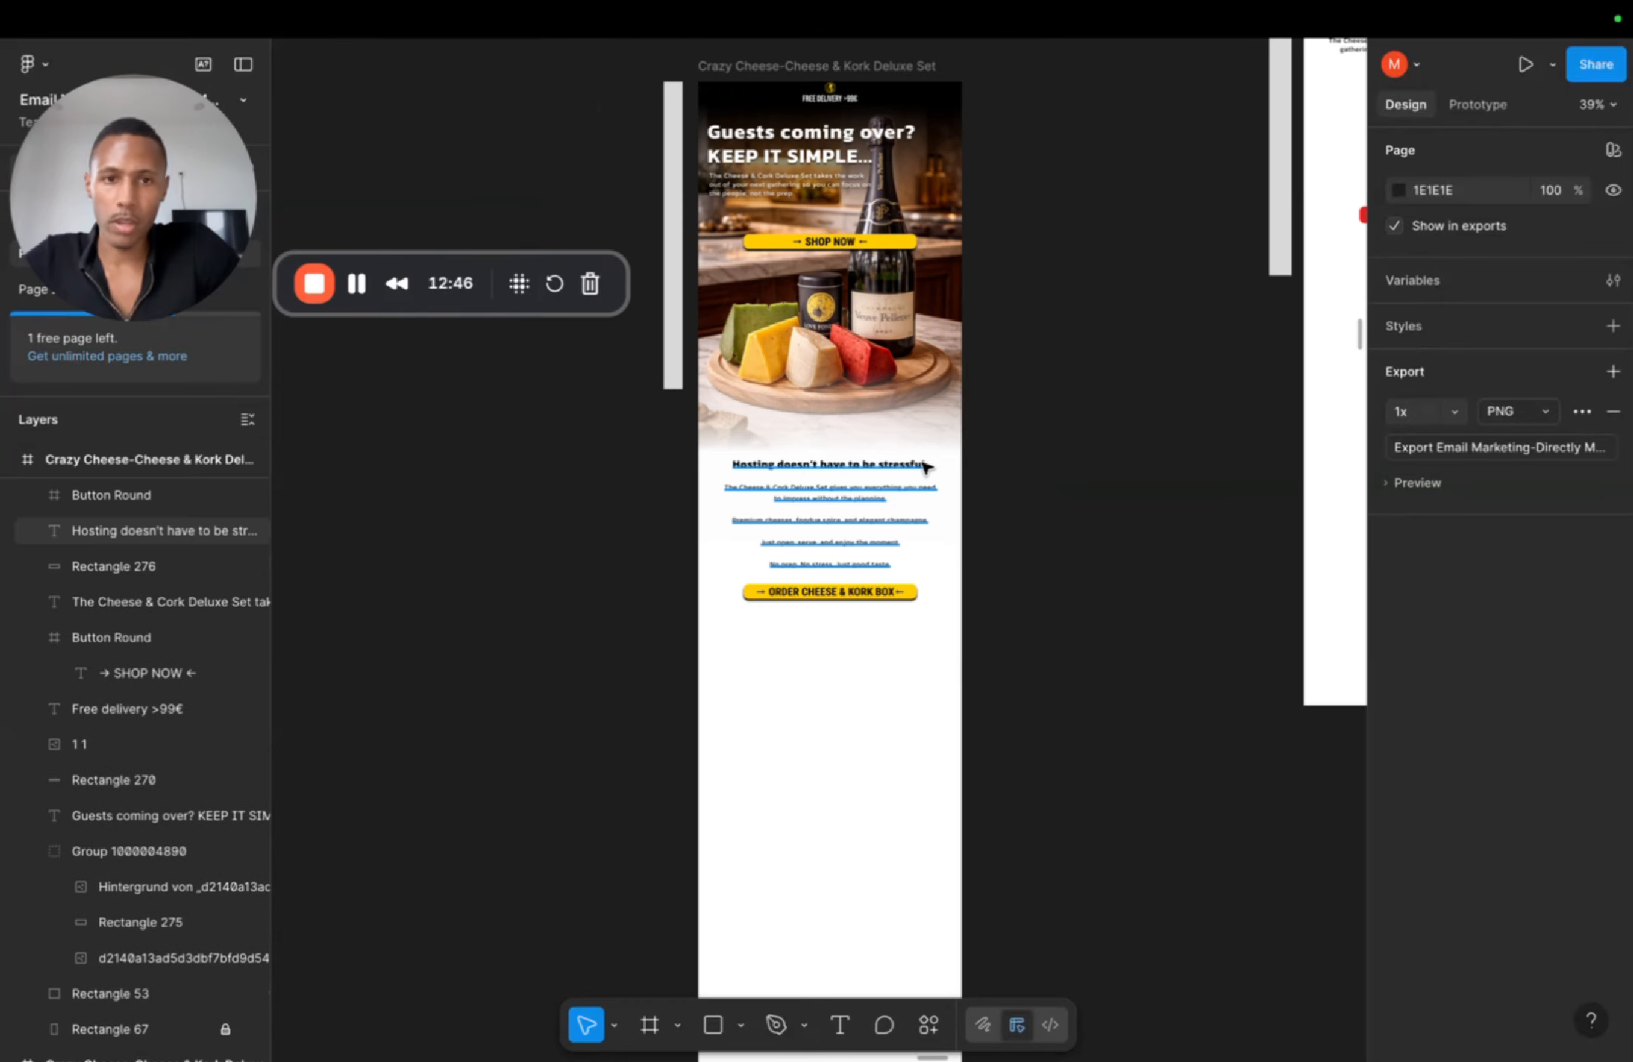
scroll(926, 466, "right", 5)
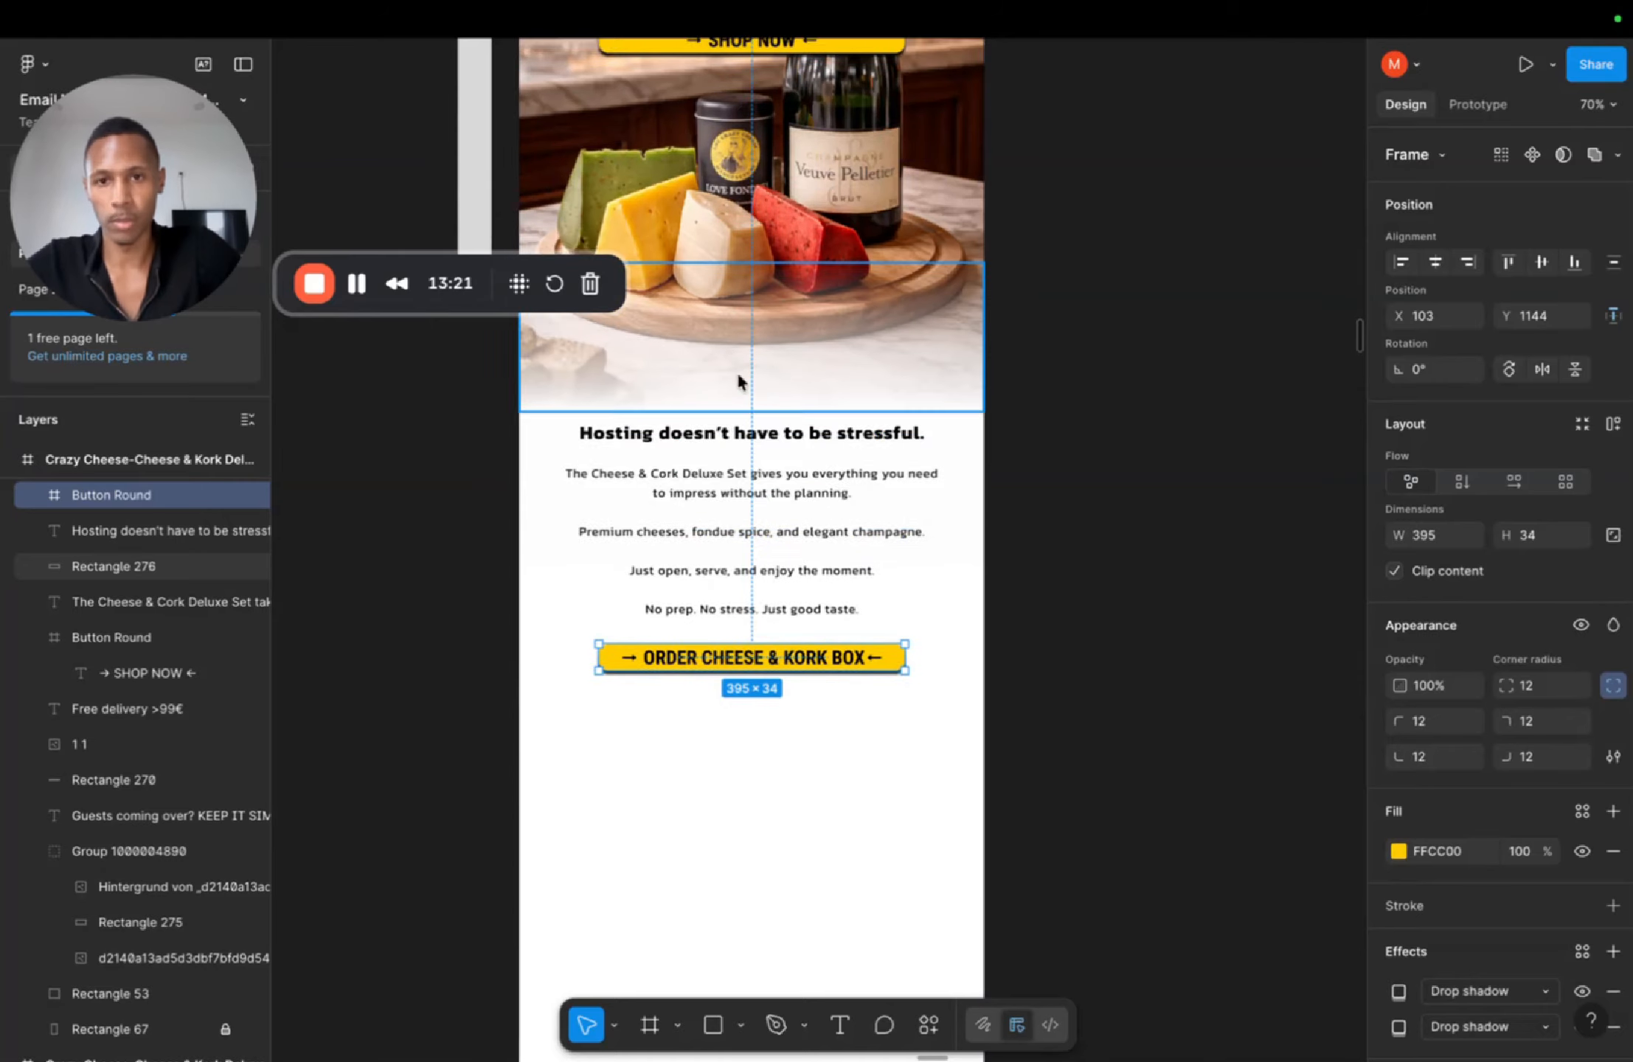
scroll(748, 442, "up", 4)
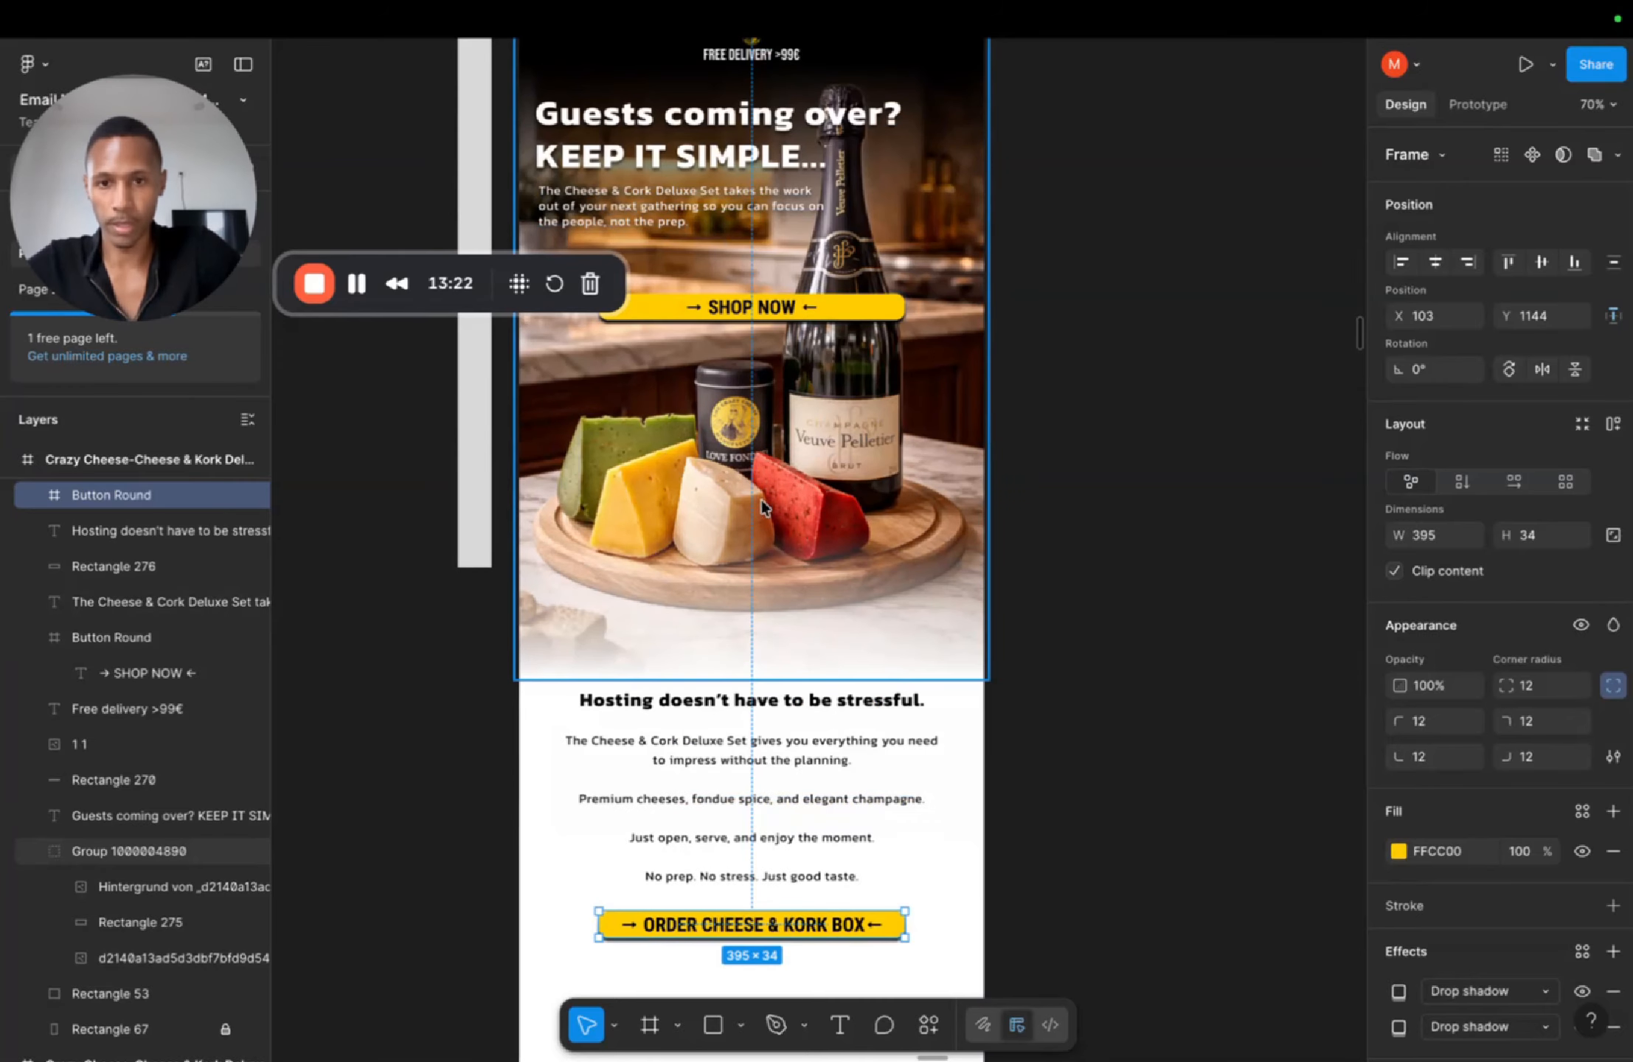
scroll(762, 499, "down", 5)
scroll(760, 506, "down", 5)
scroll(761, 505, "down", 3)
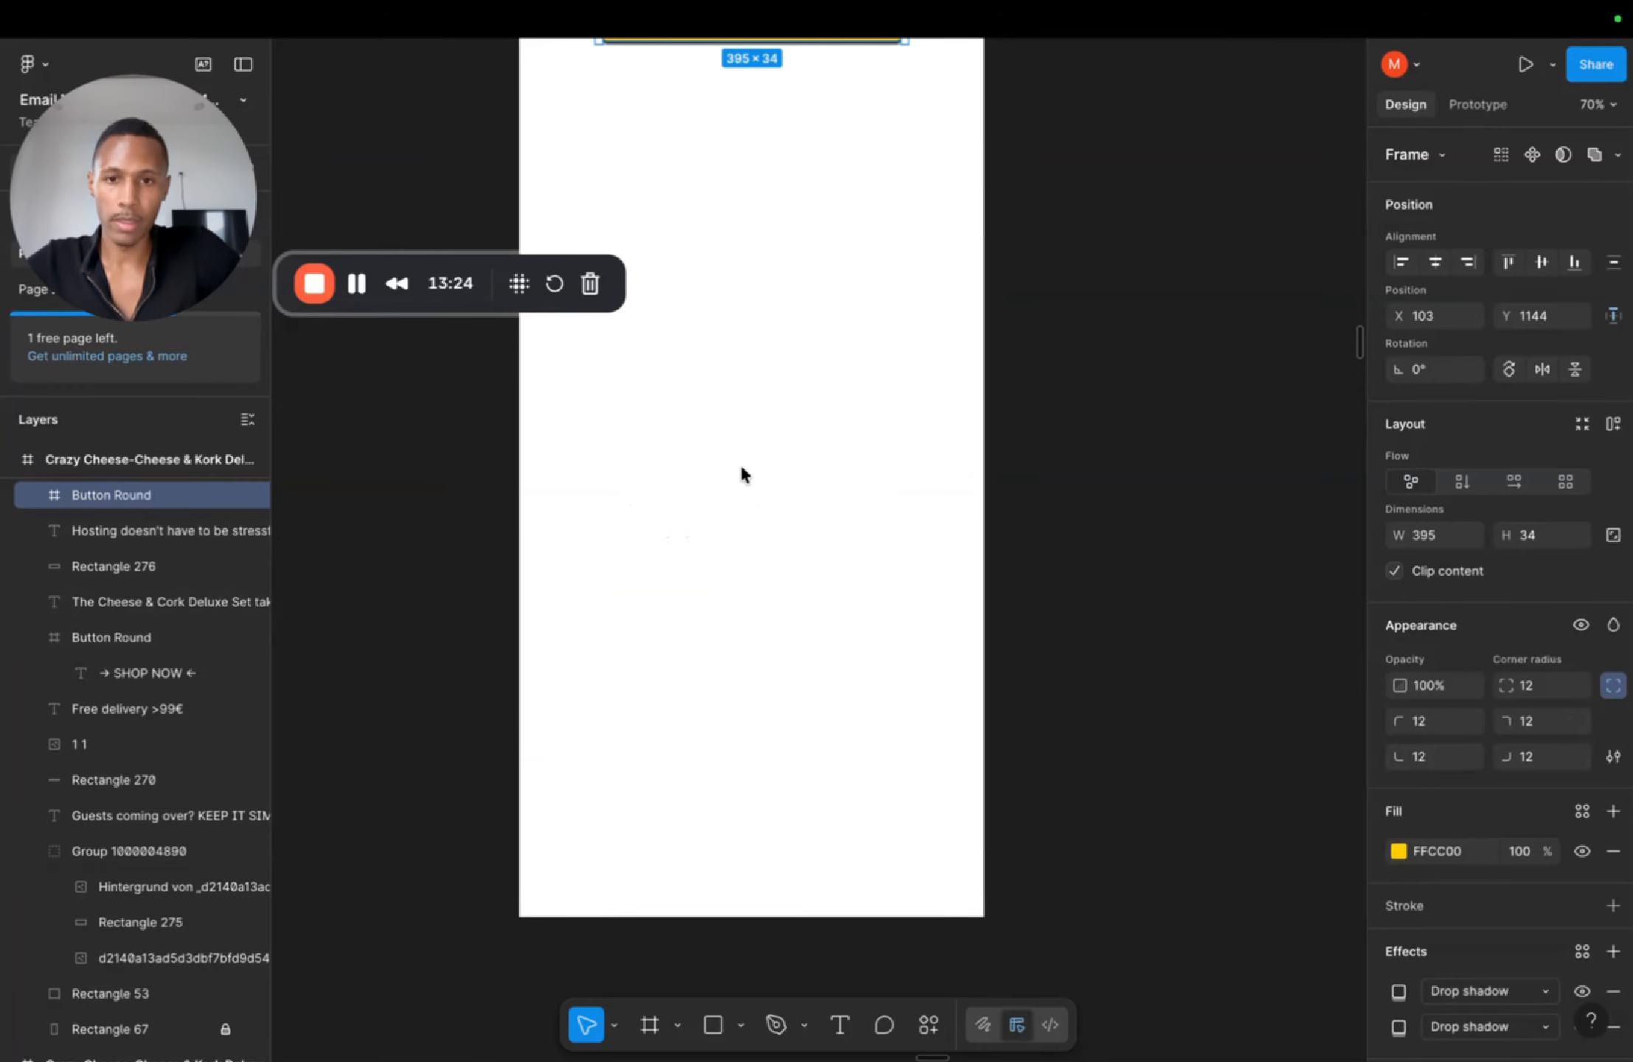
scroll(744, 470, "up", 3)
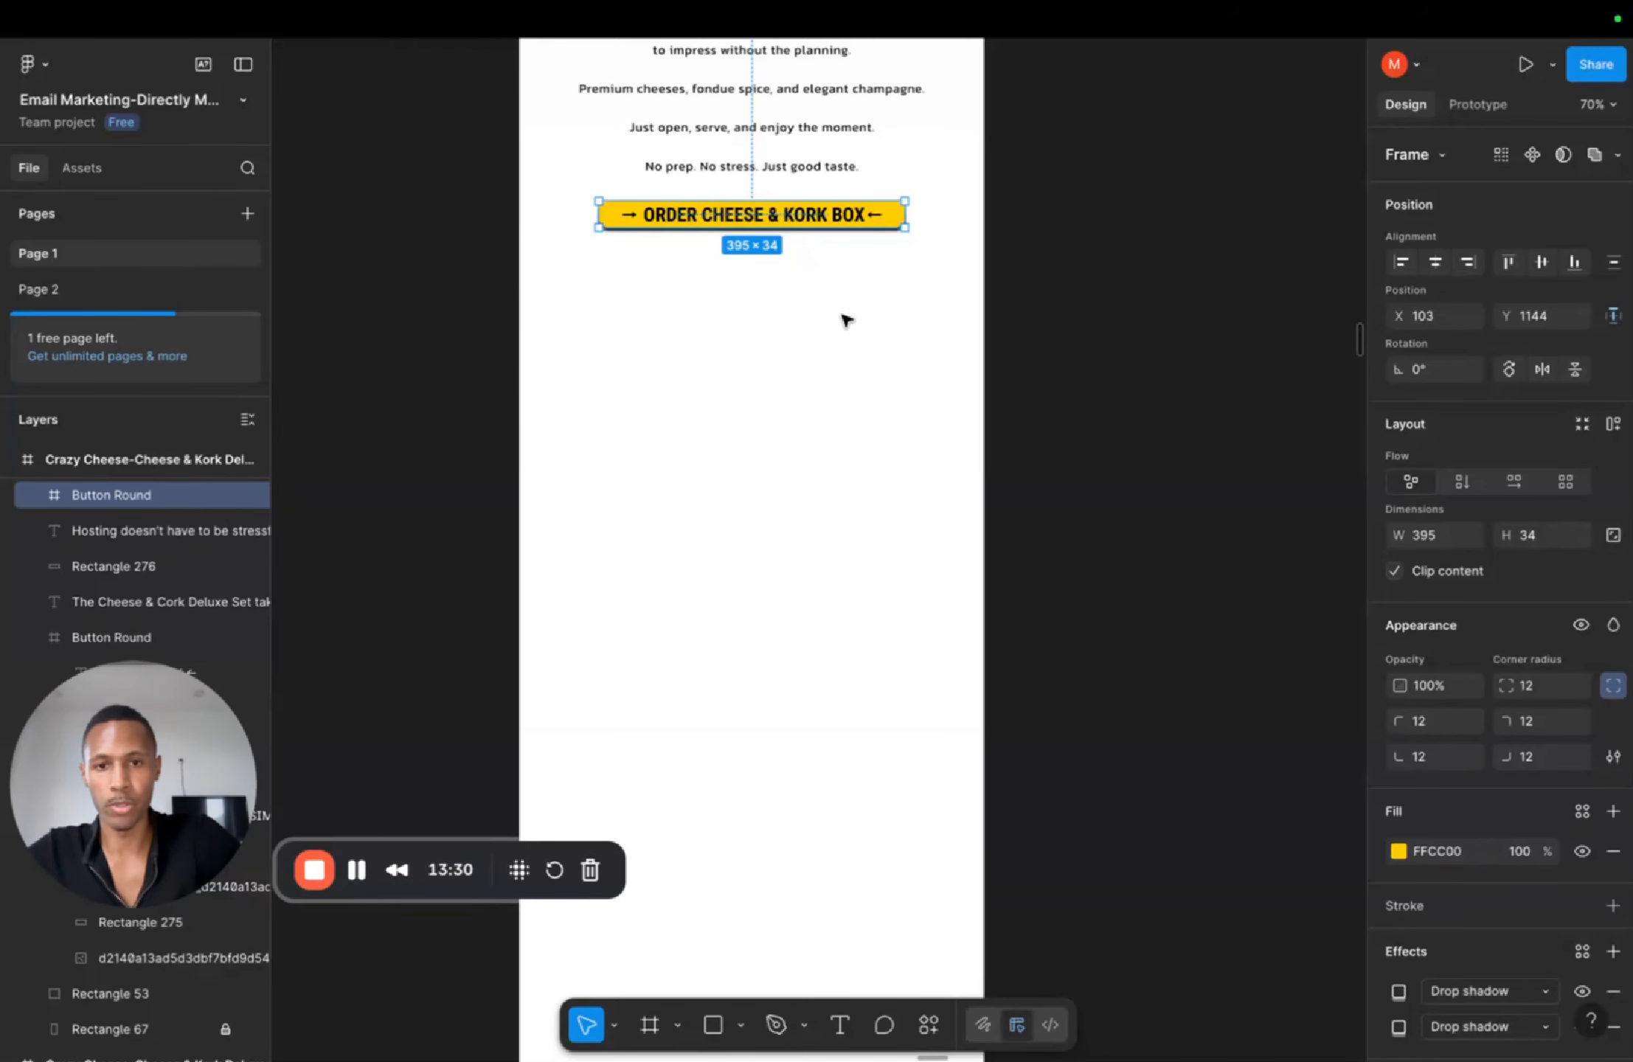
scroll(802, 380, "down", 2)
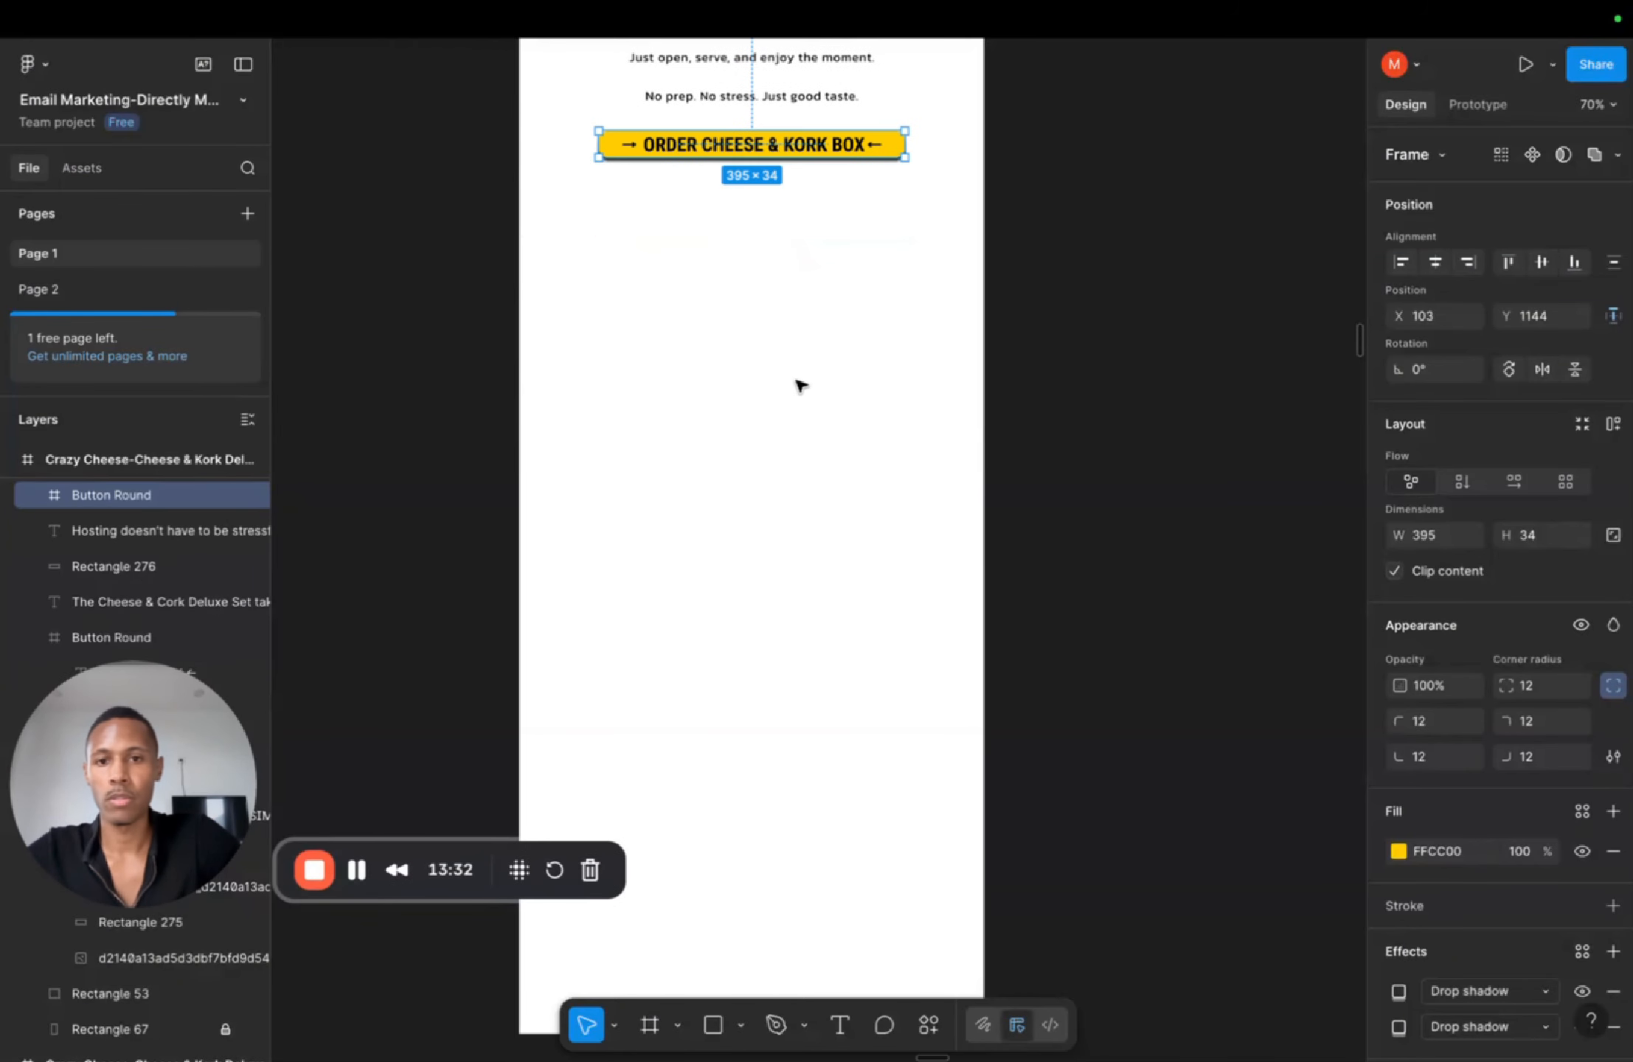
scroll(802, 385, "down", 1)
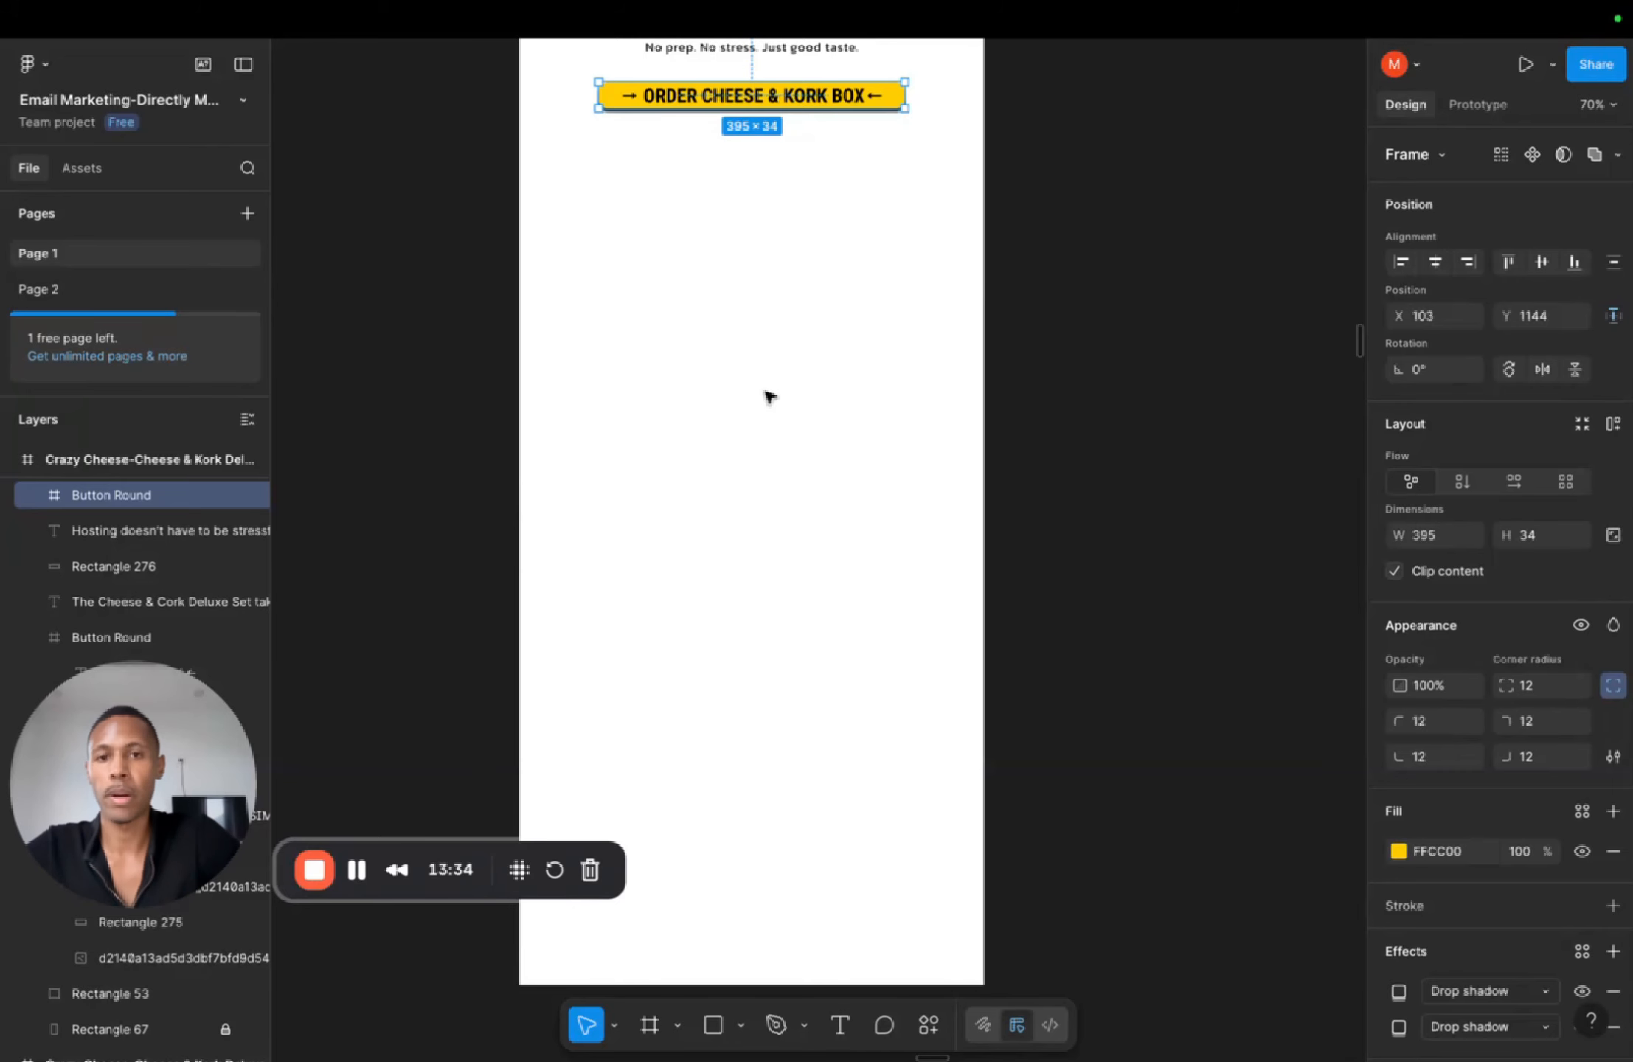
scroll(769, 397, "down", 1)
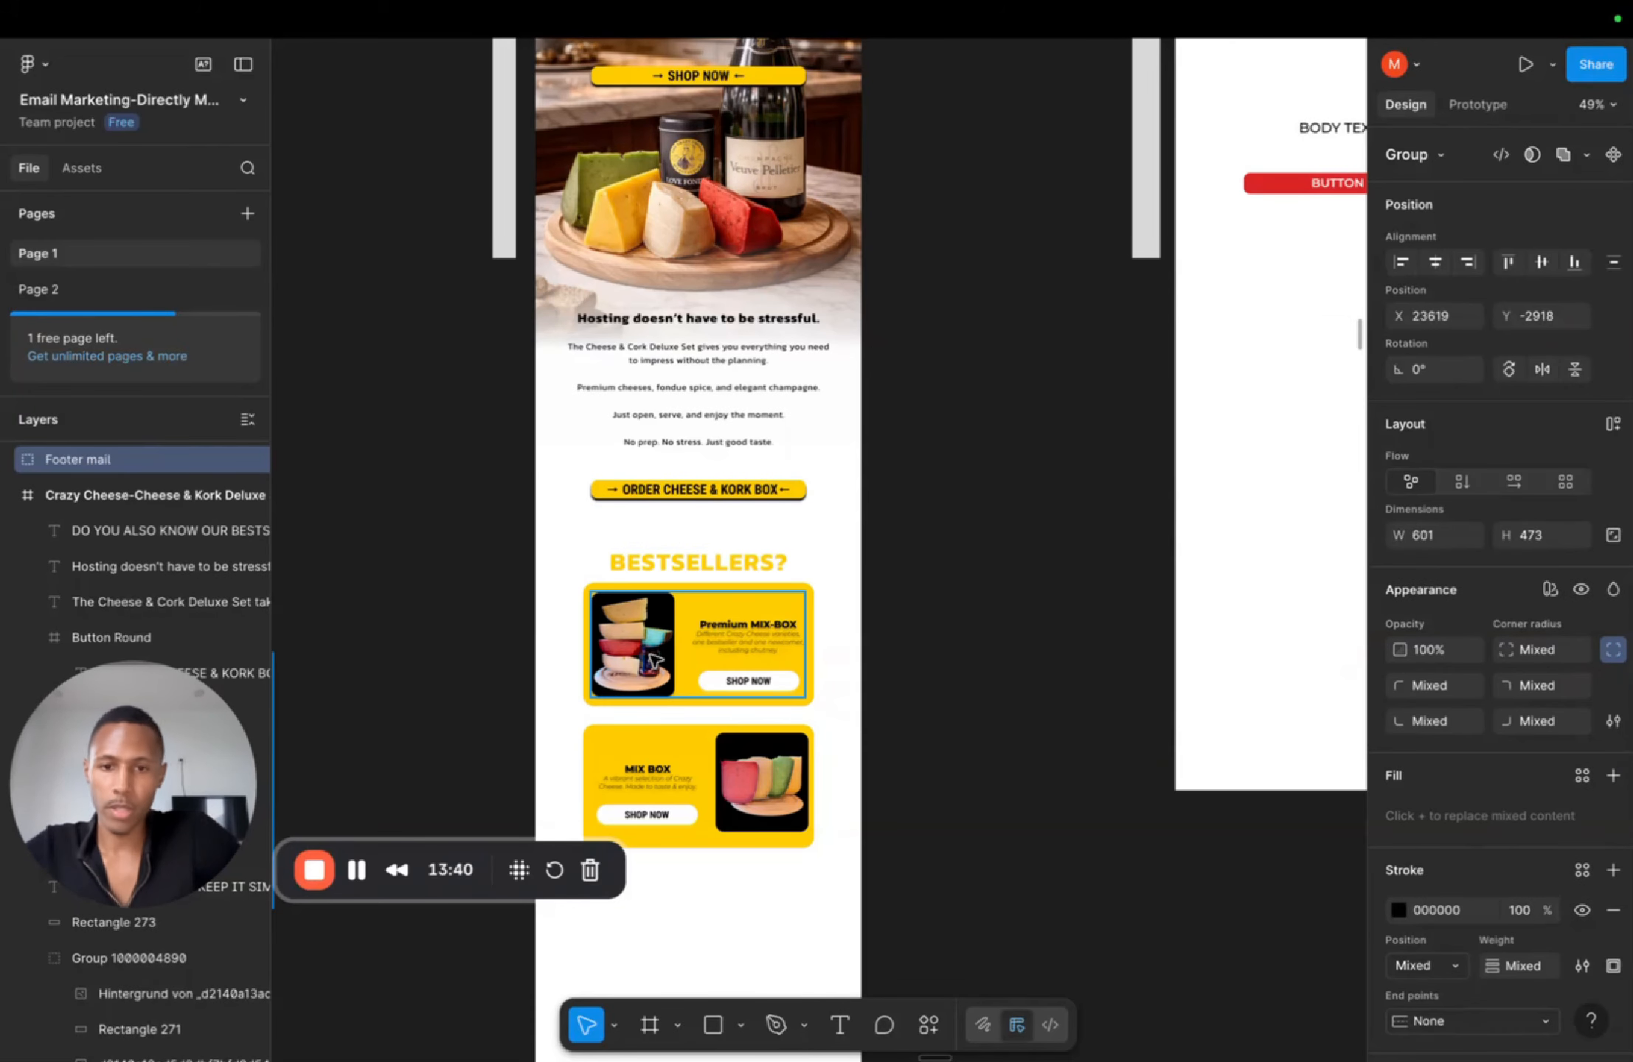
scroll(664, 568, "down", 6)
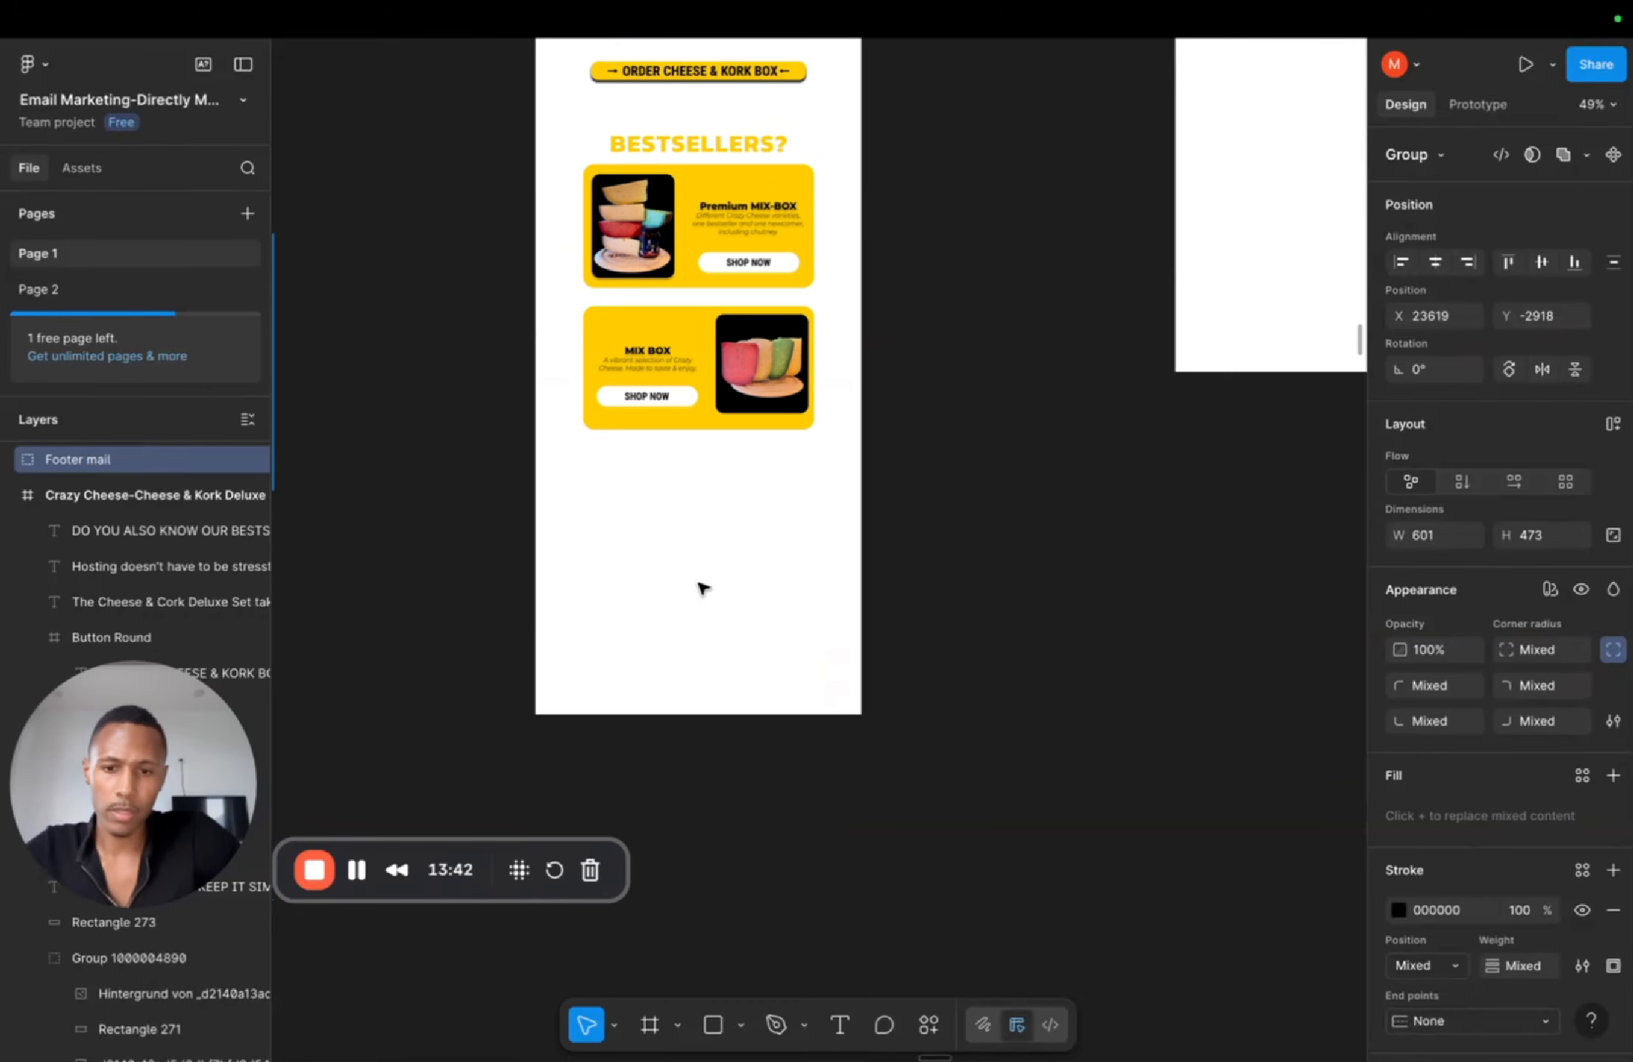
scroll(700, 586, "up", 3)
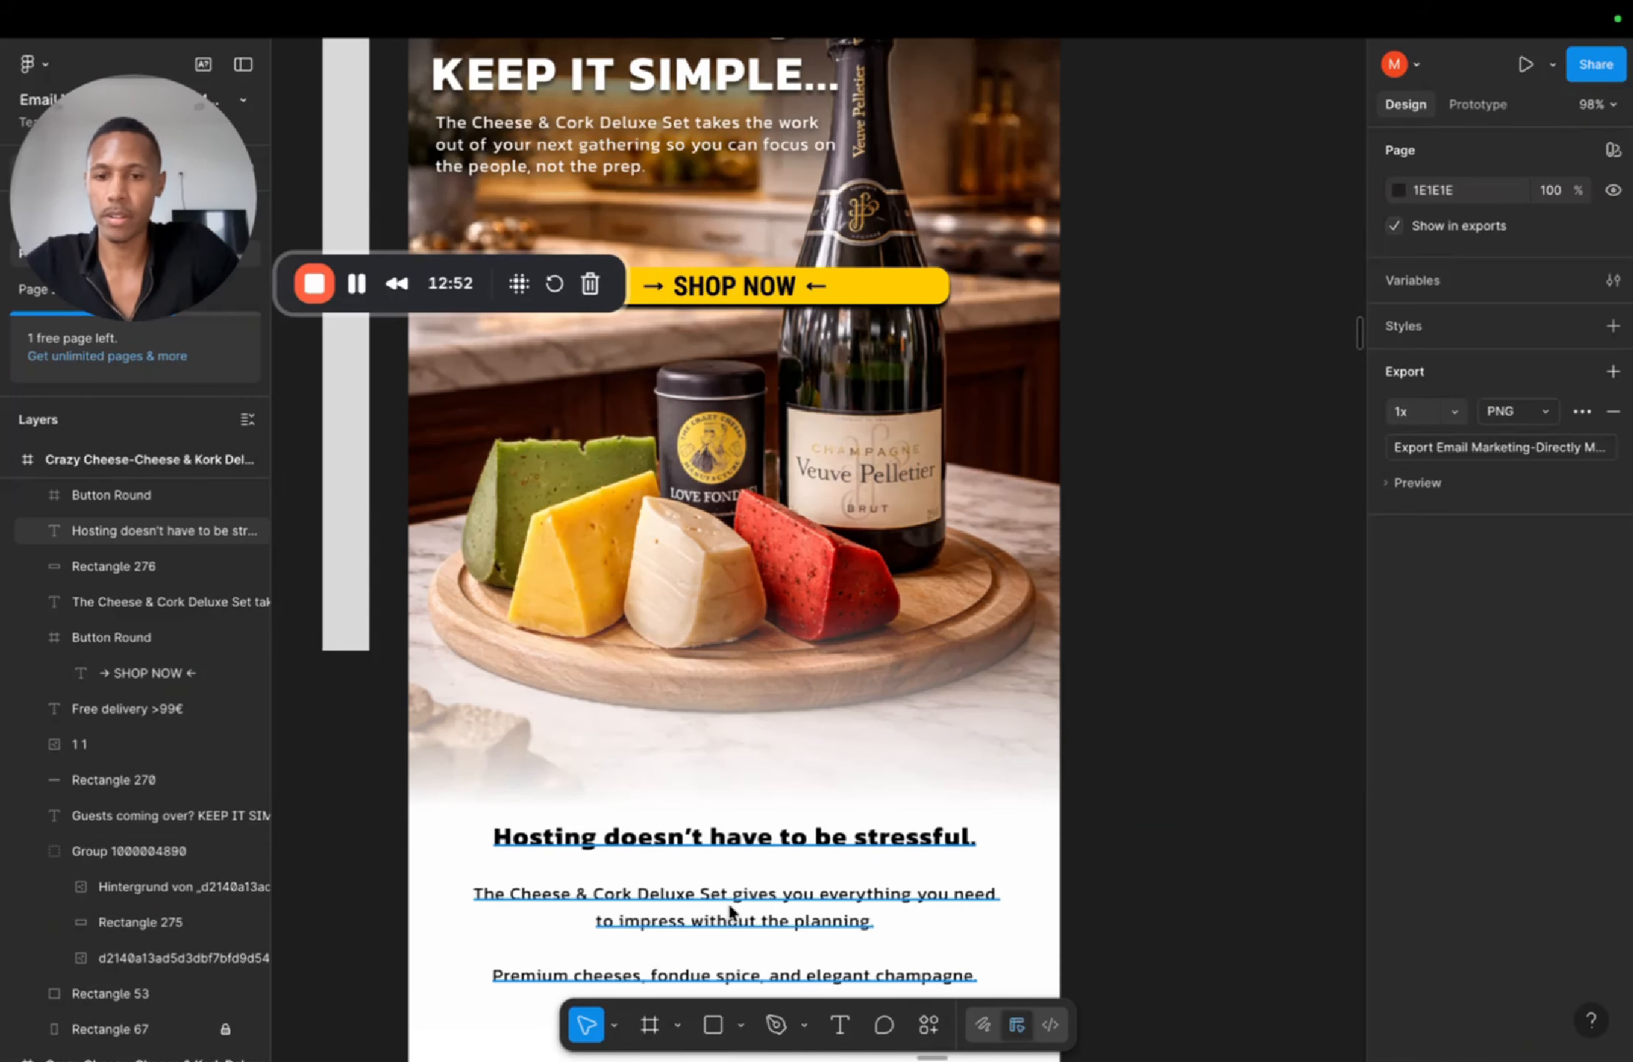
left_click_drag(728, 904, 738, 509)
key("super+z")
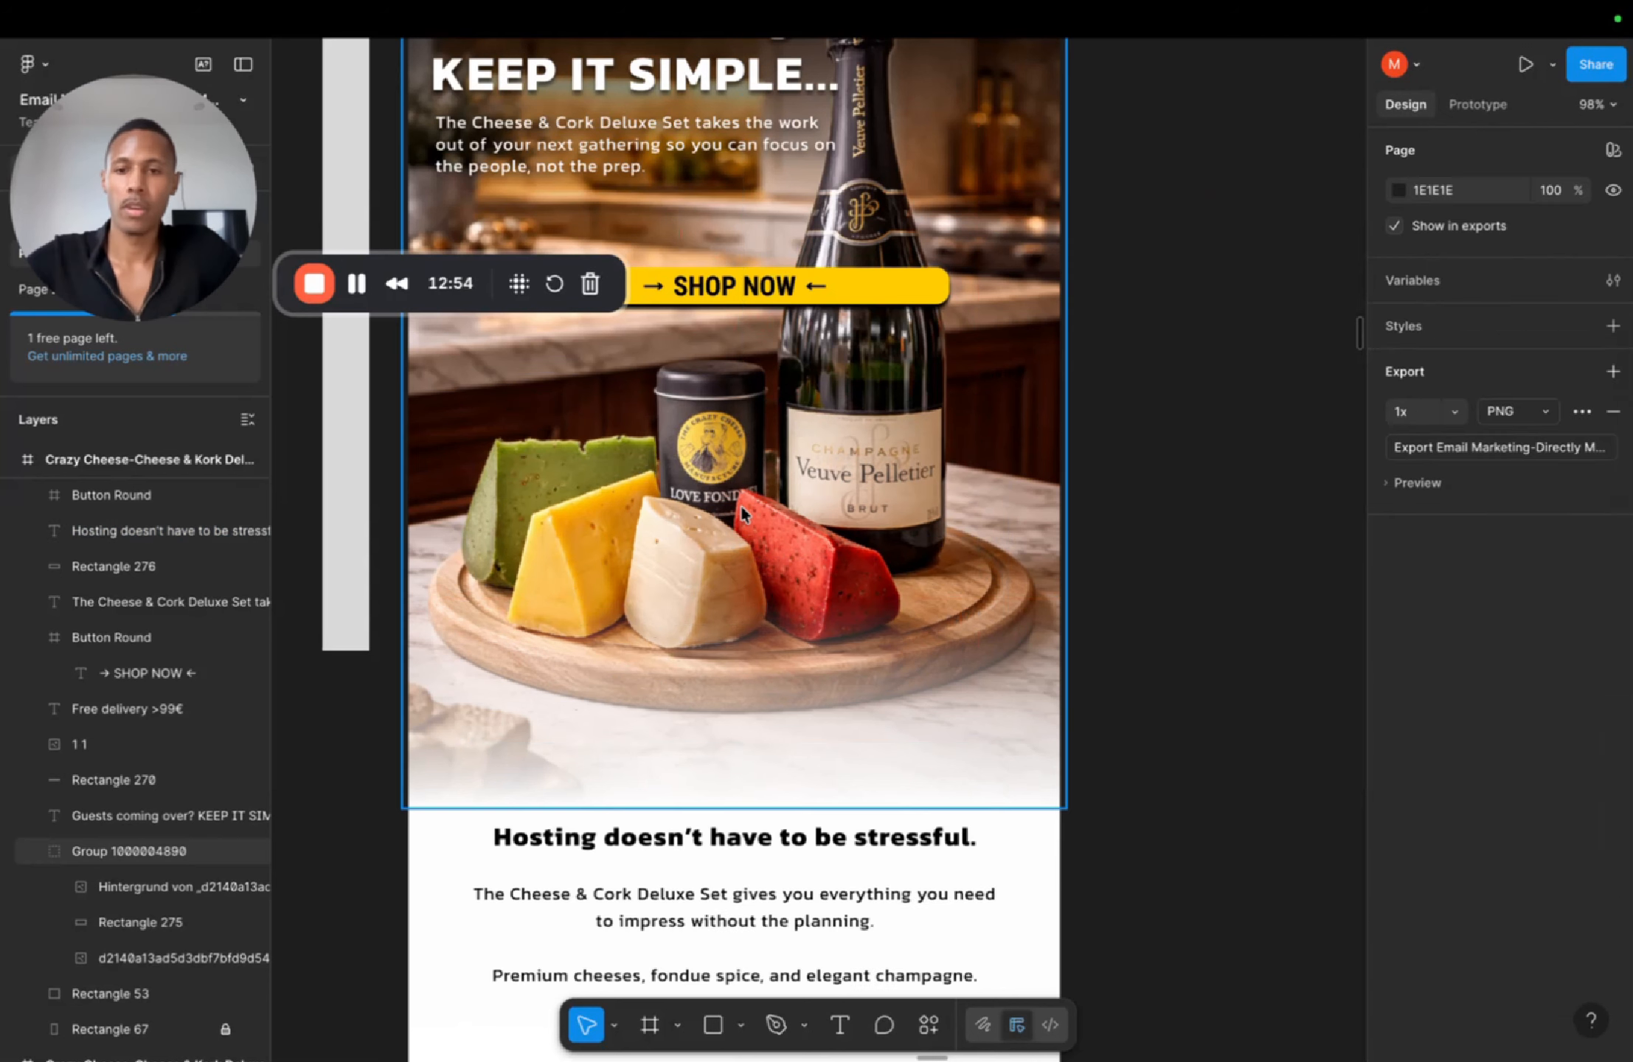
scroll(742, 538, "down", 5)
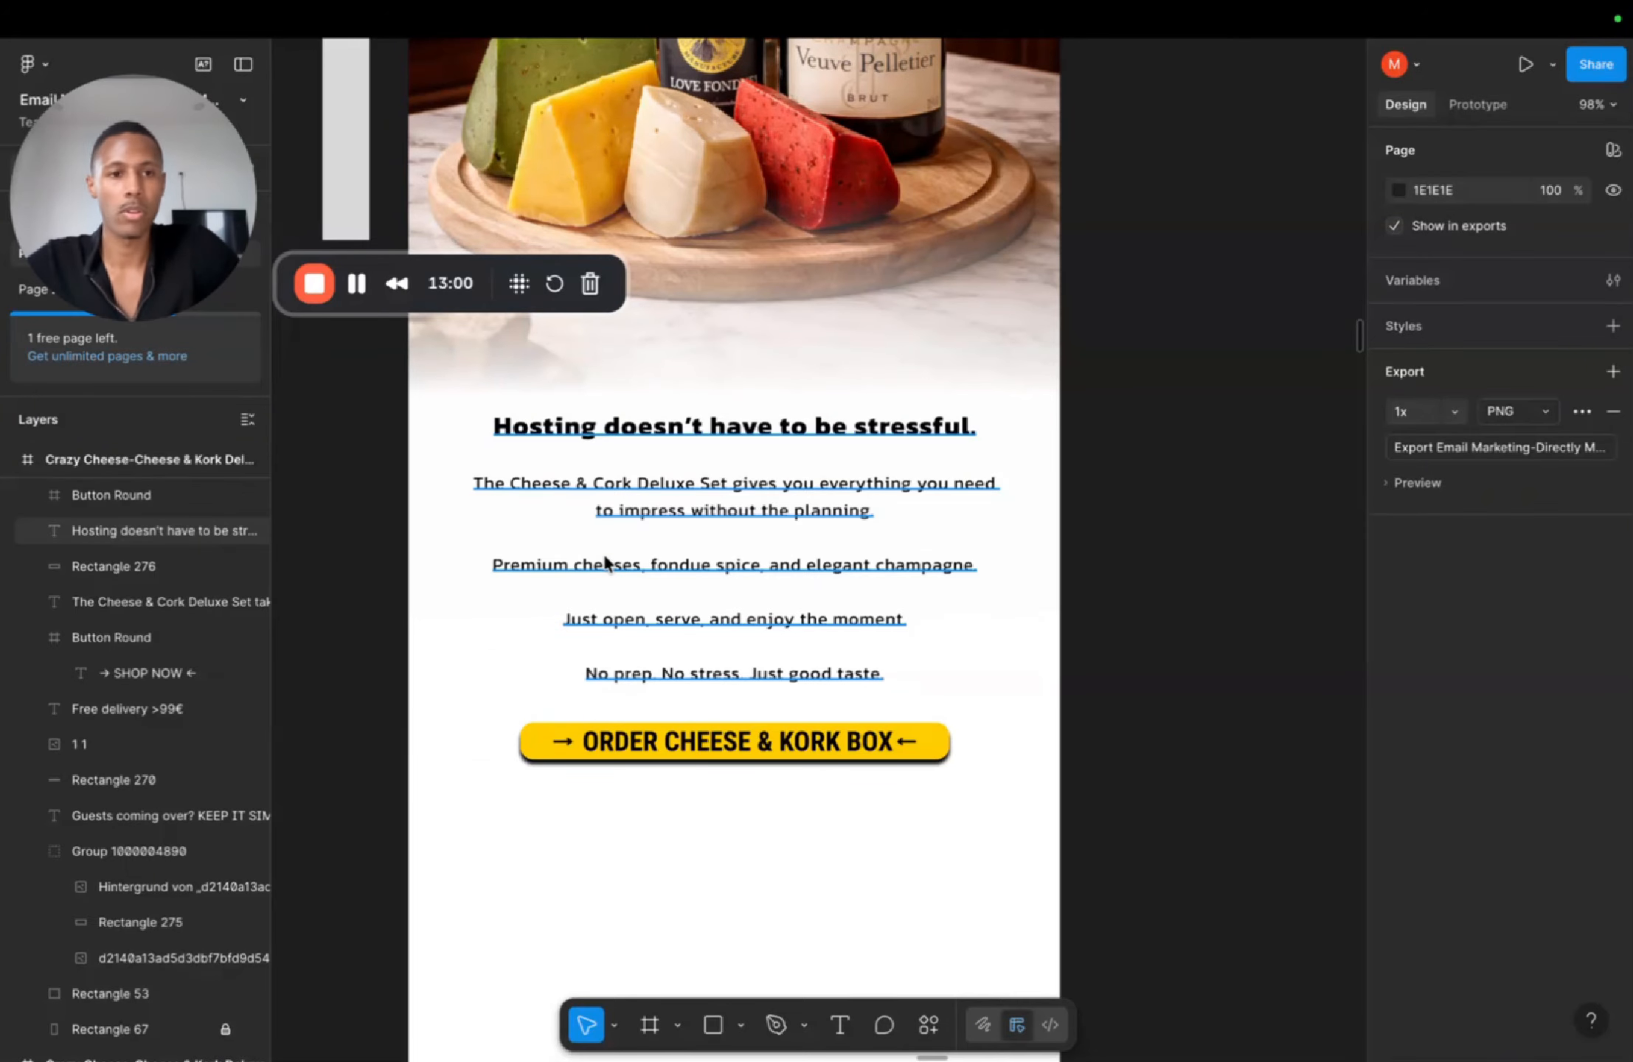
scroll(780, 441, "up", 2)
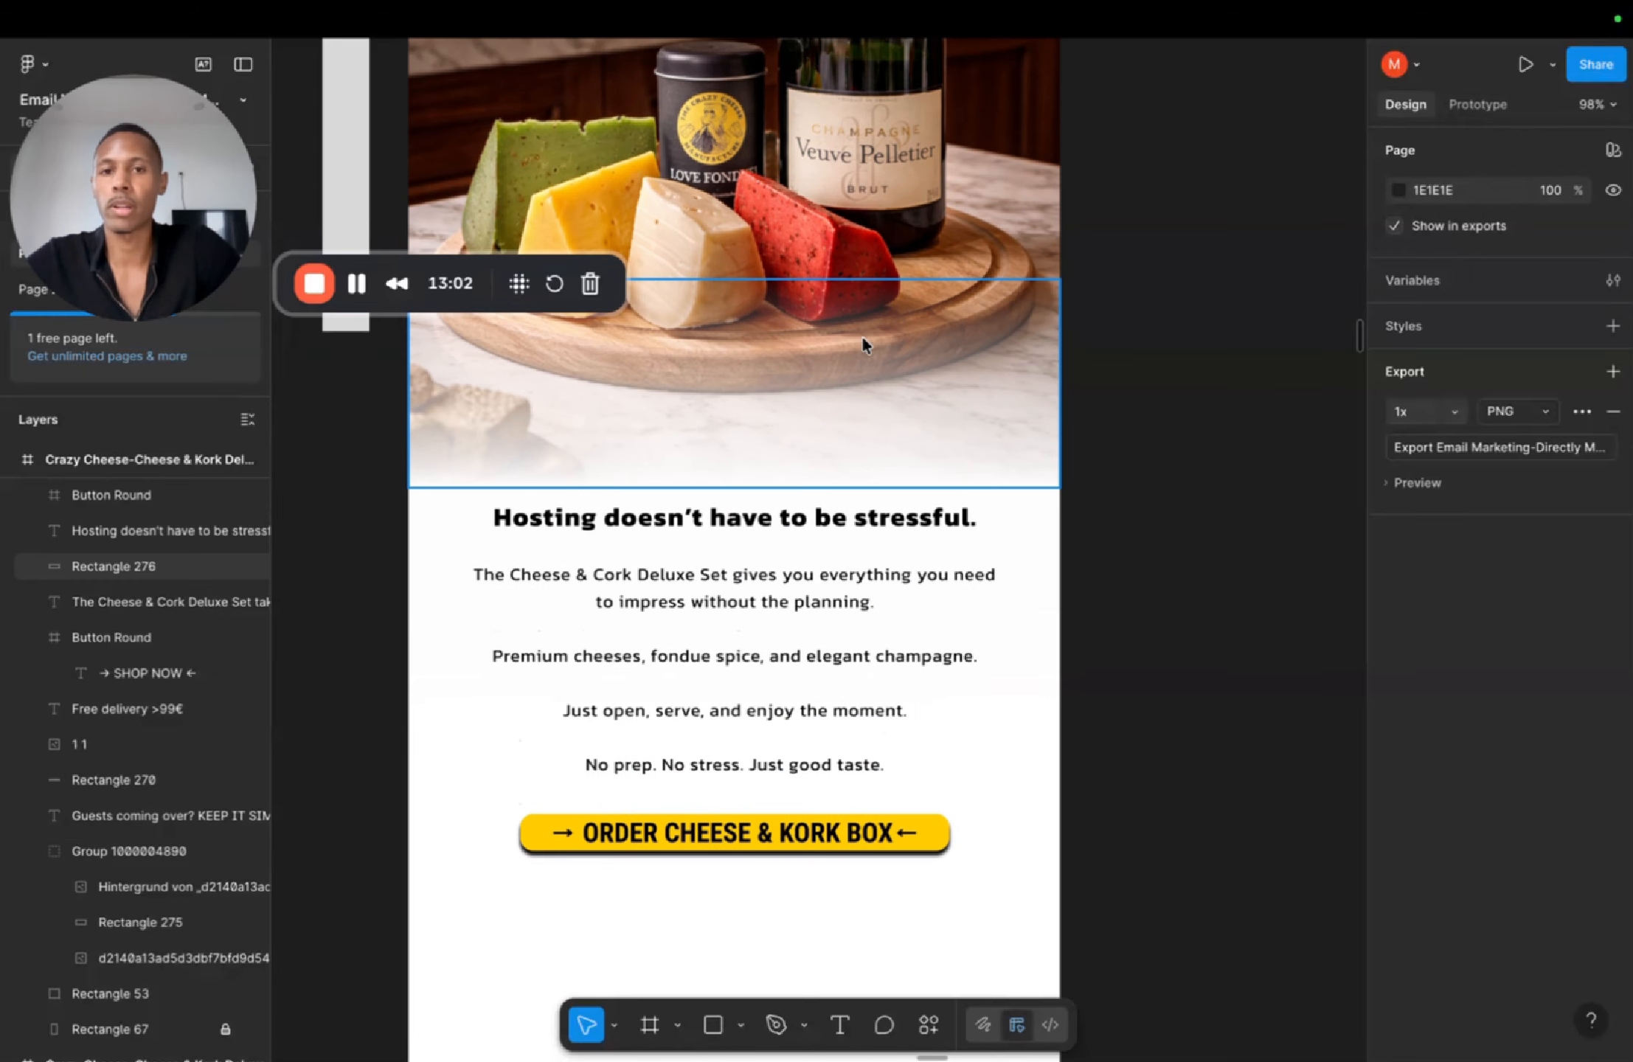
scroll(863, 339, "down", 5)
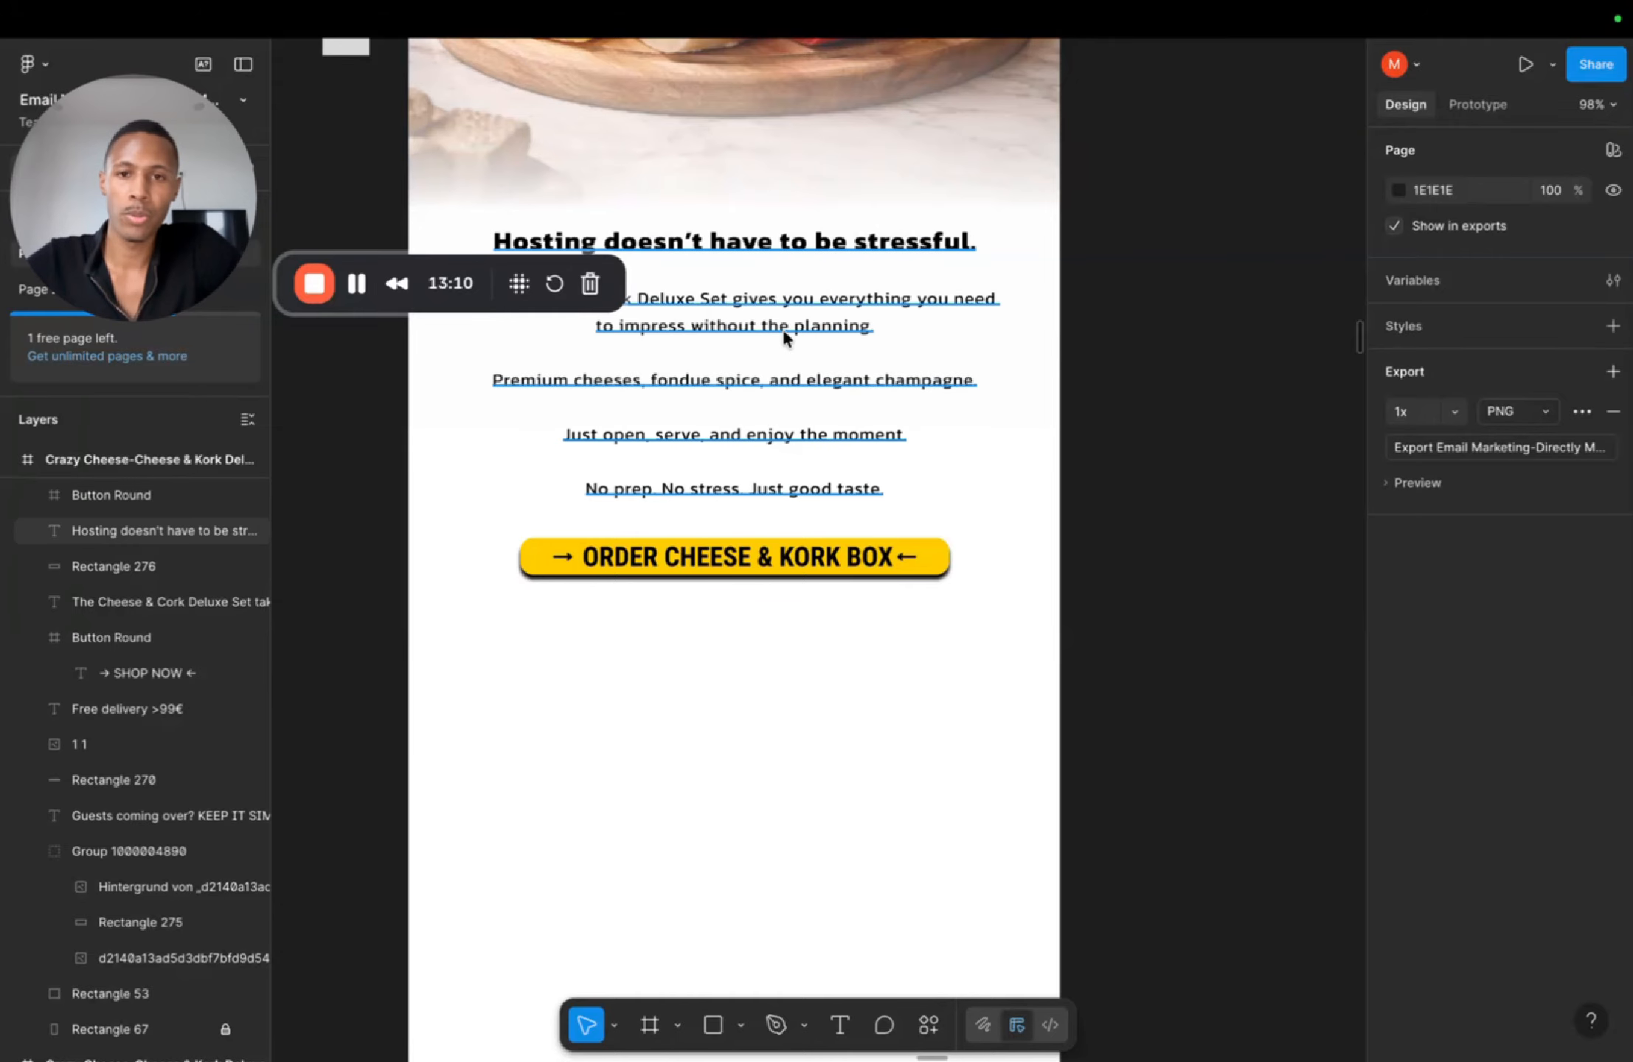
scroll(719, 418, "down", 3)
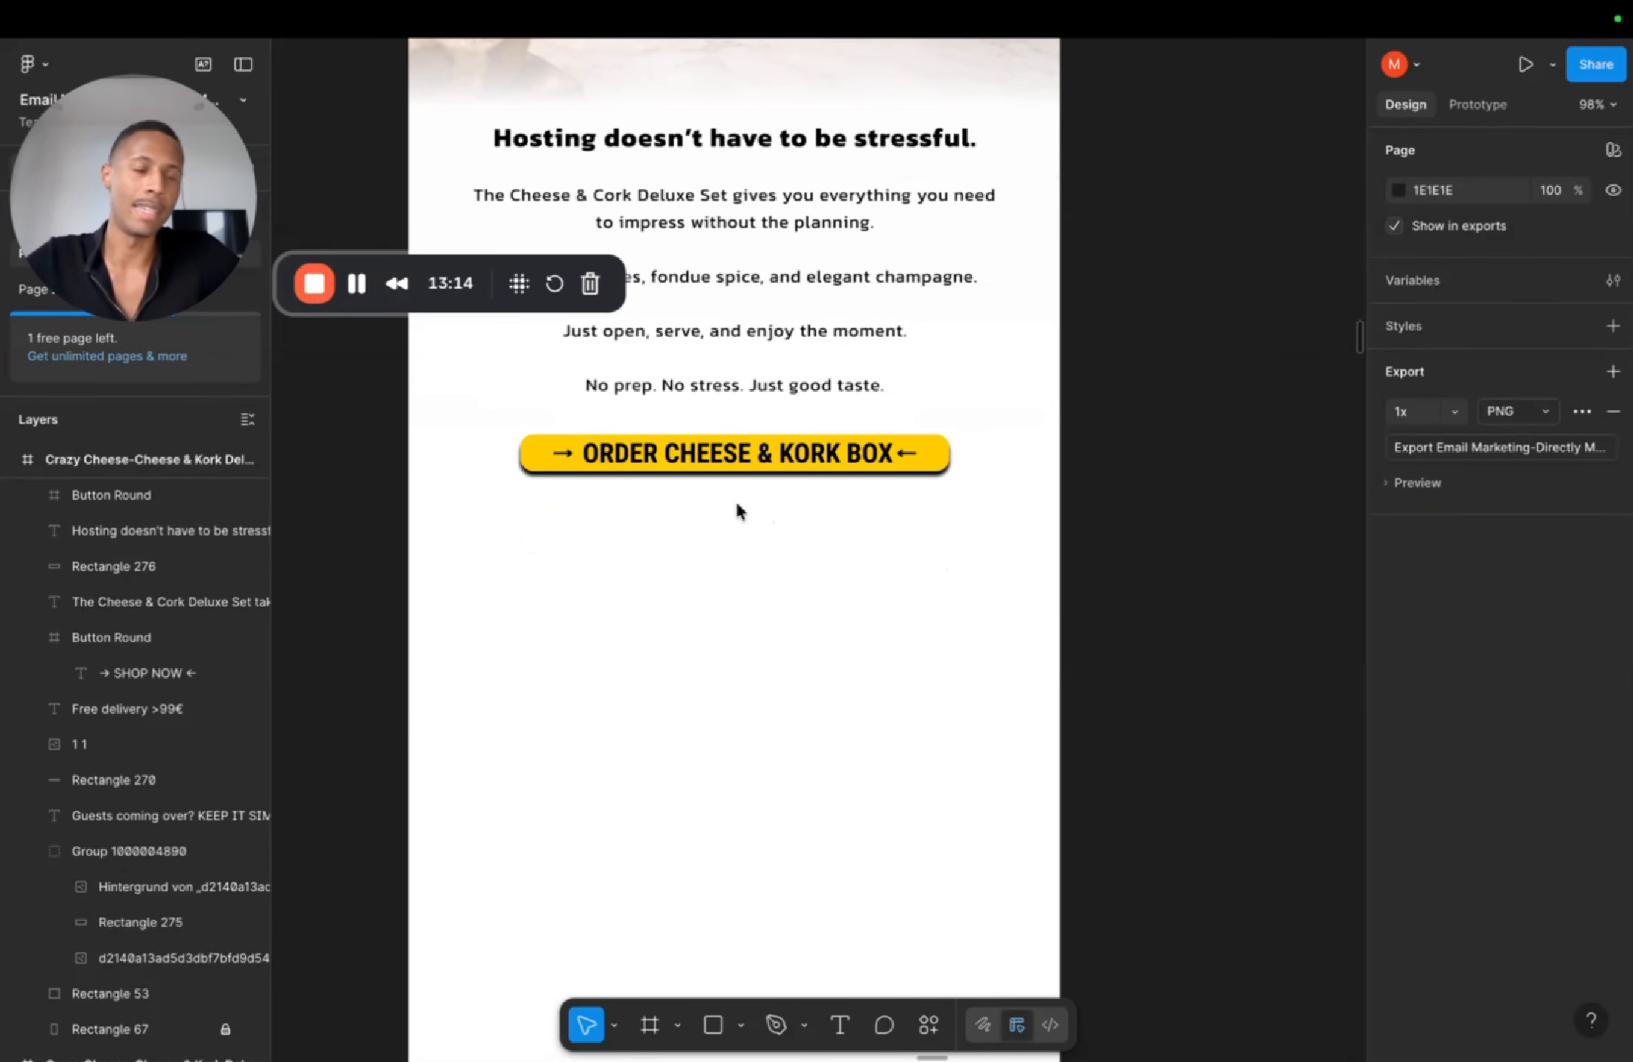
Step: Draw a rectangle about 601×625 covering the bestsellers section image
left_click(539, 462)
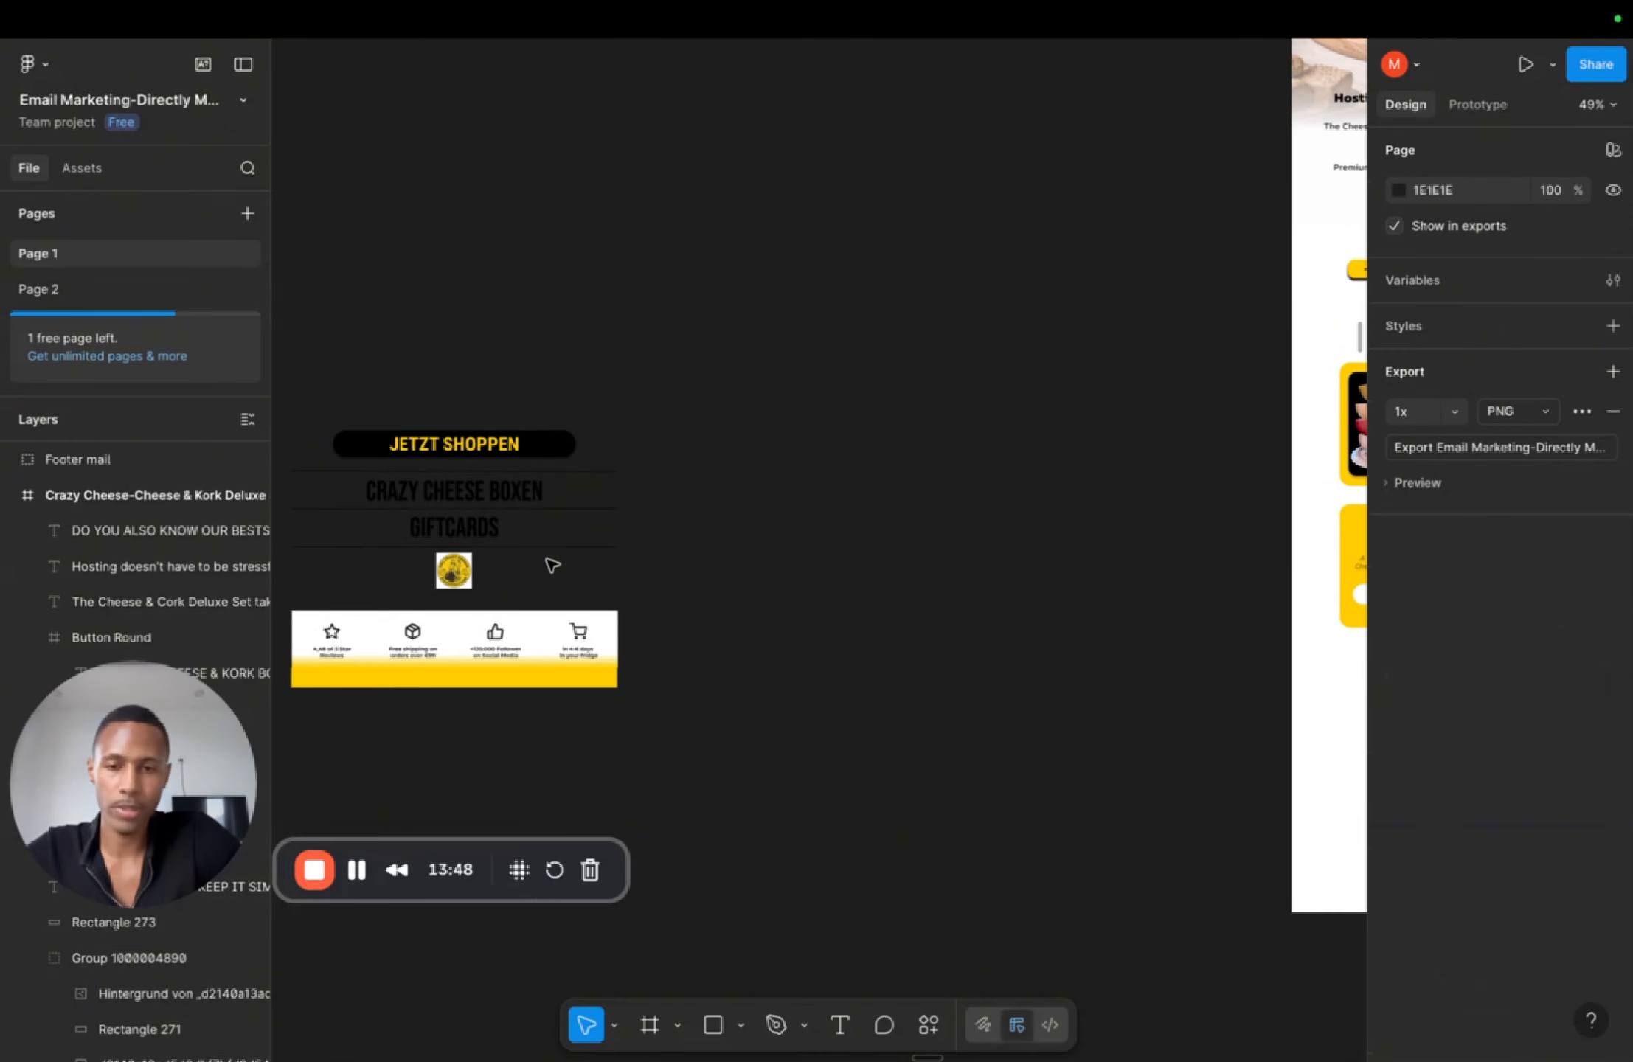
left_click_drag(545, 559, 983, 595)
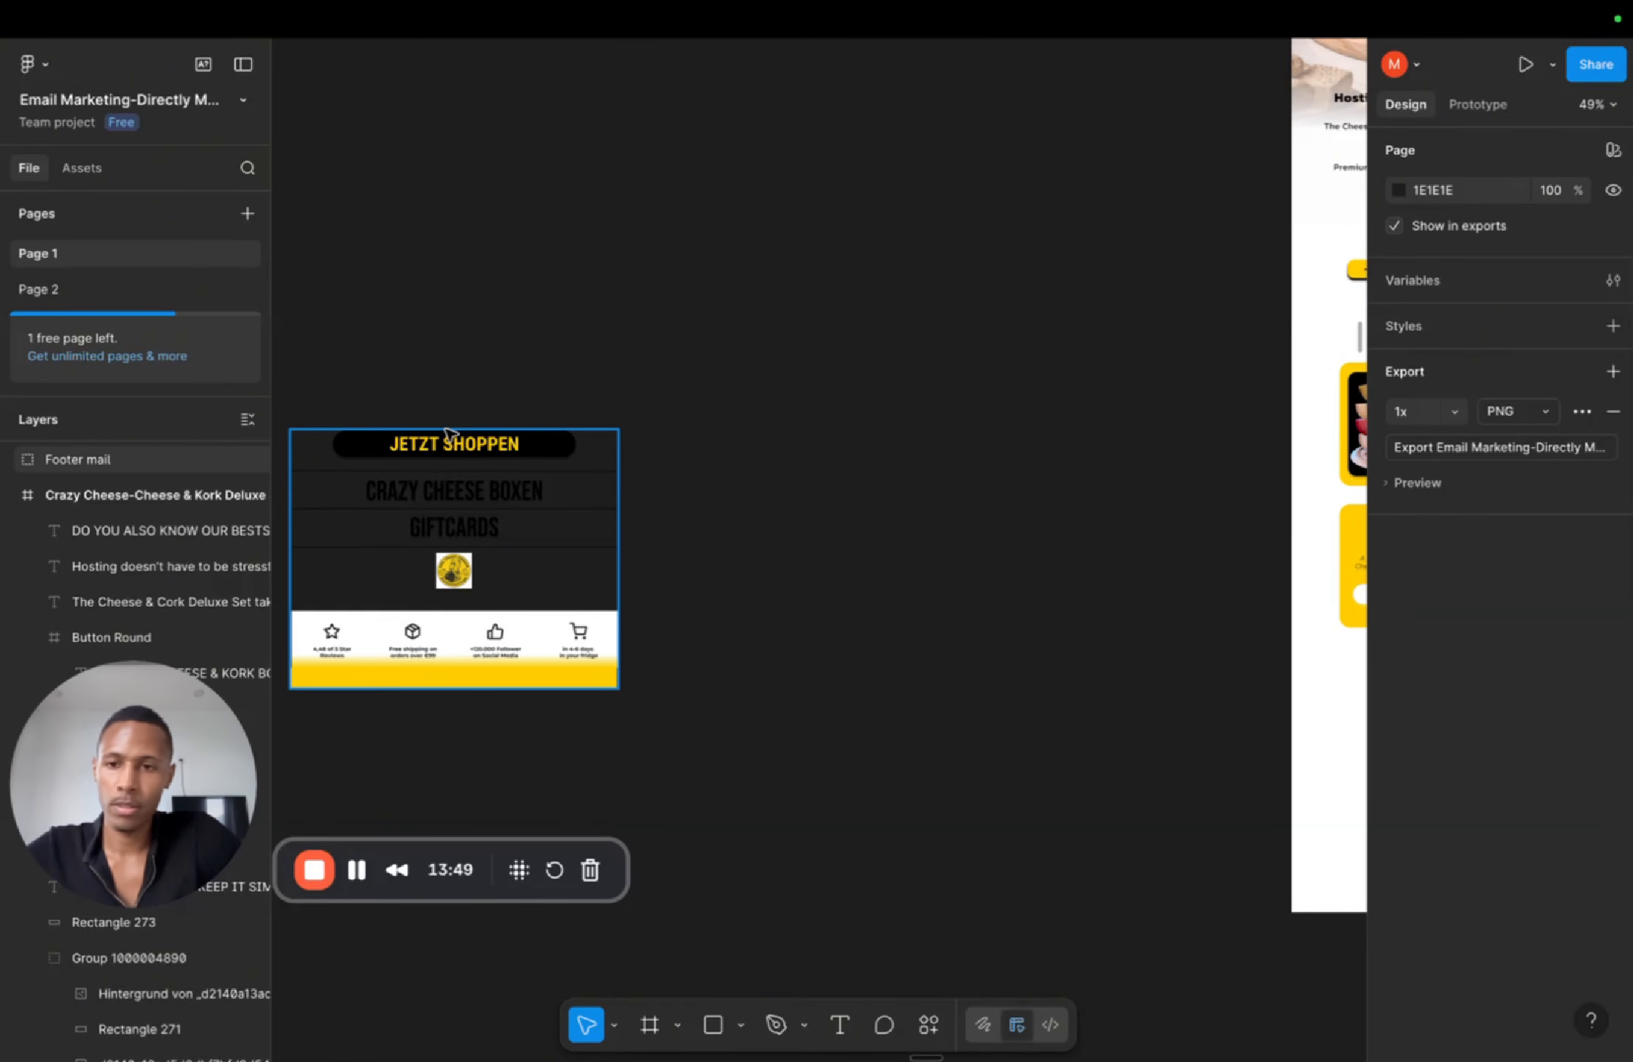
left_click_drag(596, 578, 946, 760)
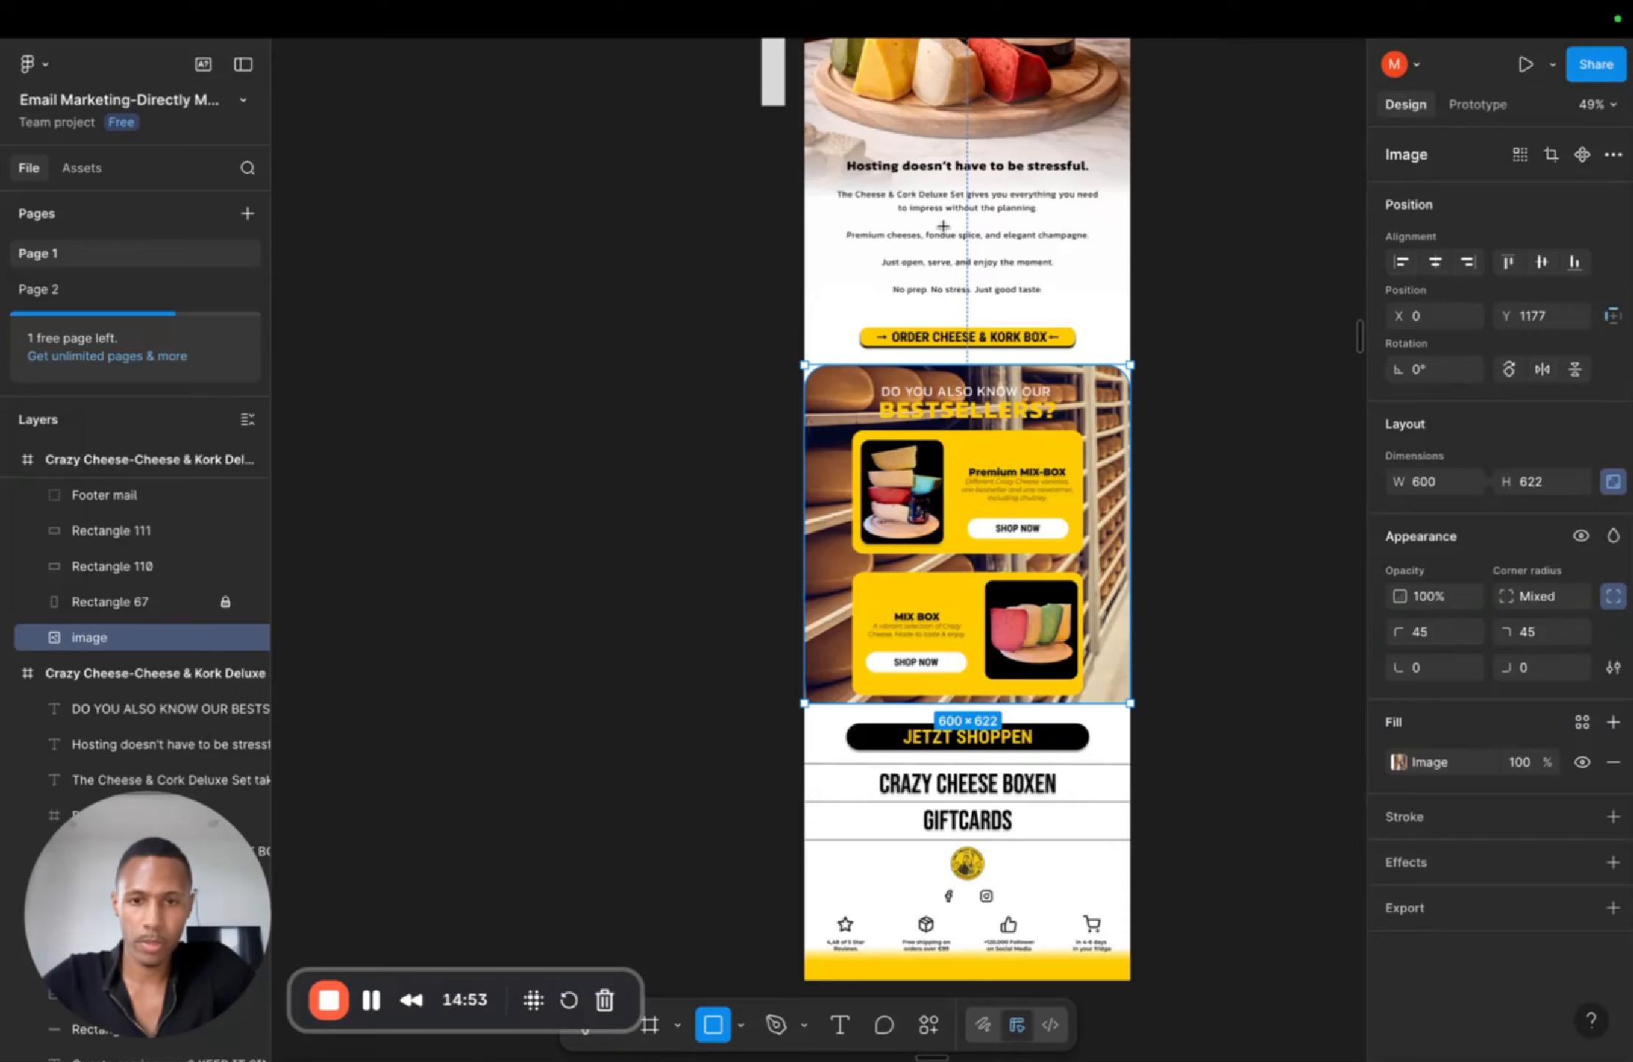
mouse_move(803, 364)
left_mouse_down()
mouse_move(966, 670)
mouse_move(1130, 703)
left_mouse_up()
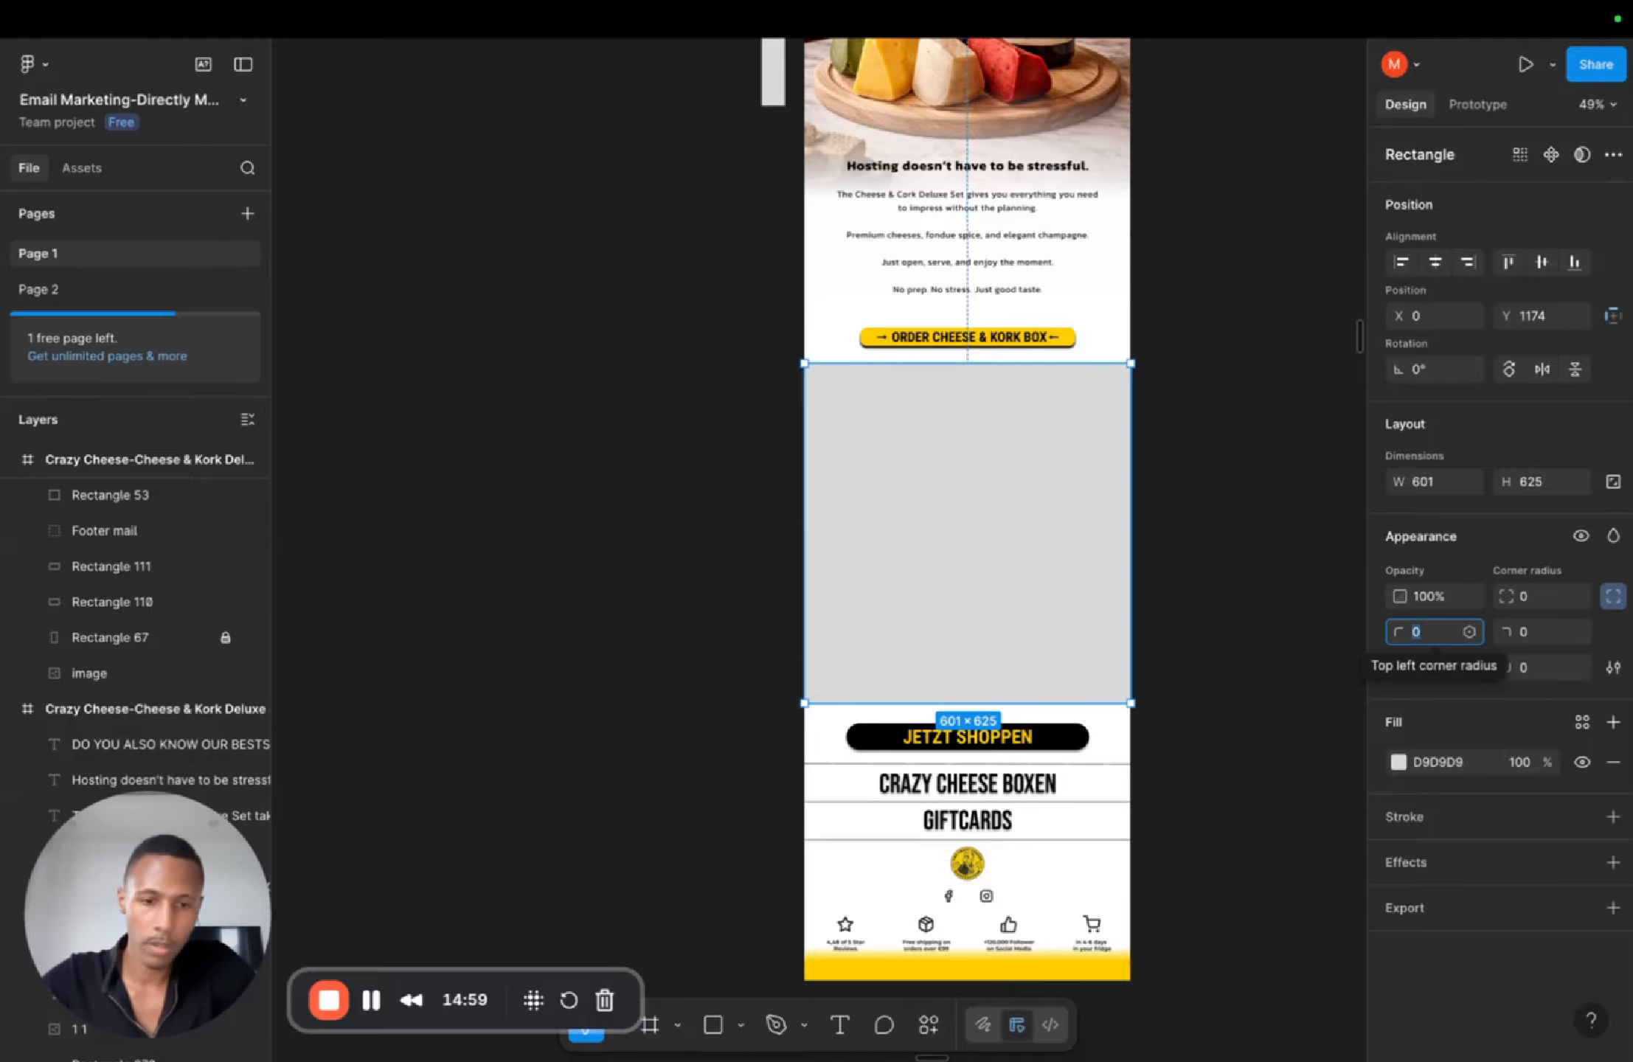
Step: Set the rectangle's top-left and top-right corner radii to 45 and move its layer just above the bestsellers image
type("45")
left_click(1527, 632)
type("45")
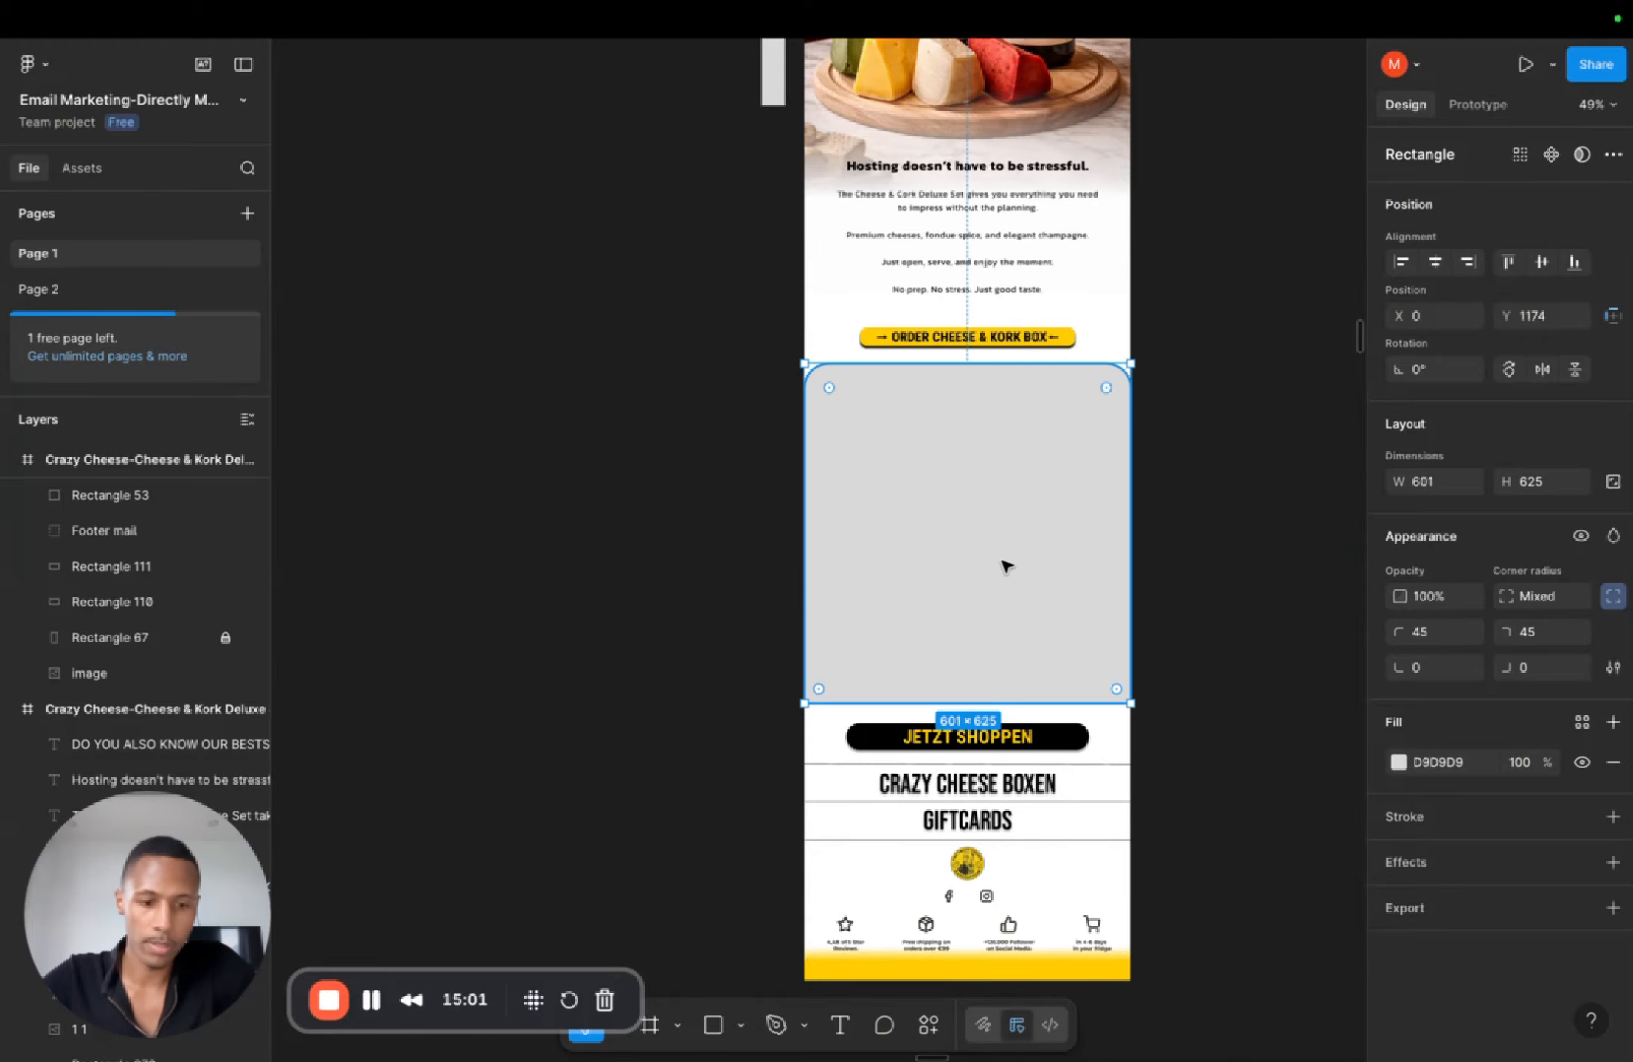
type("[")
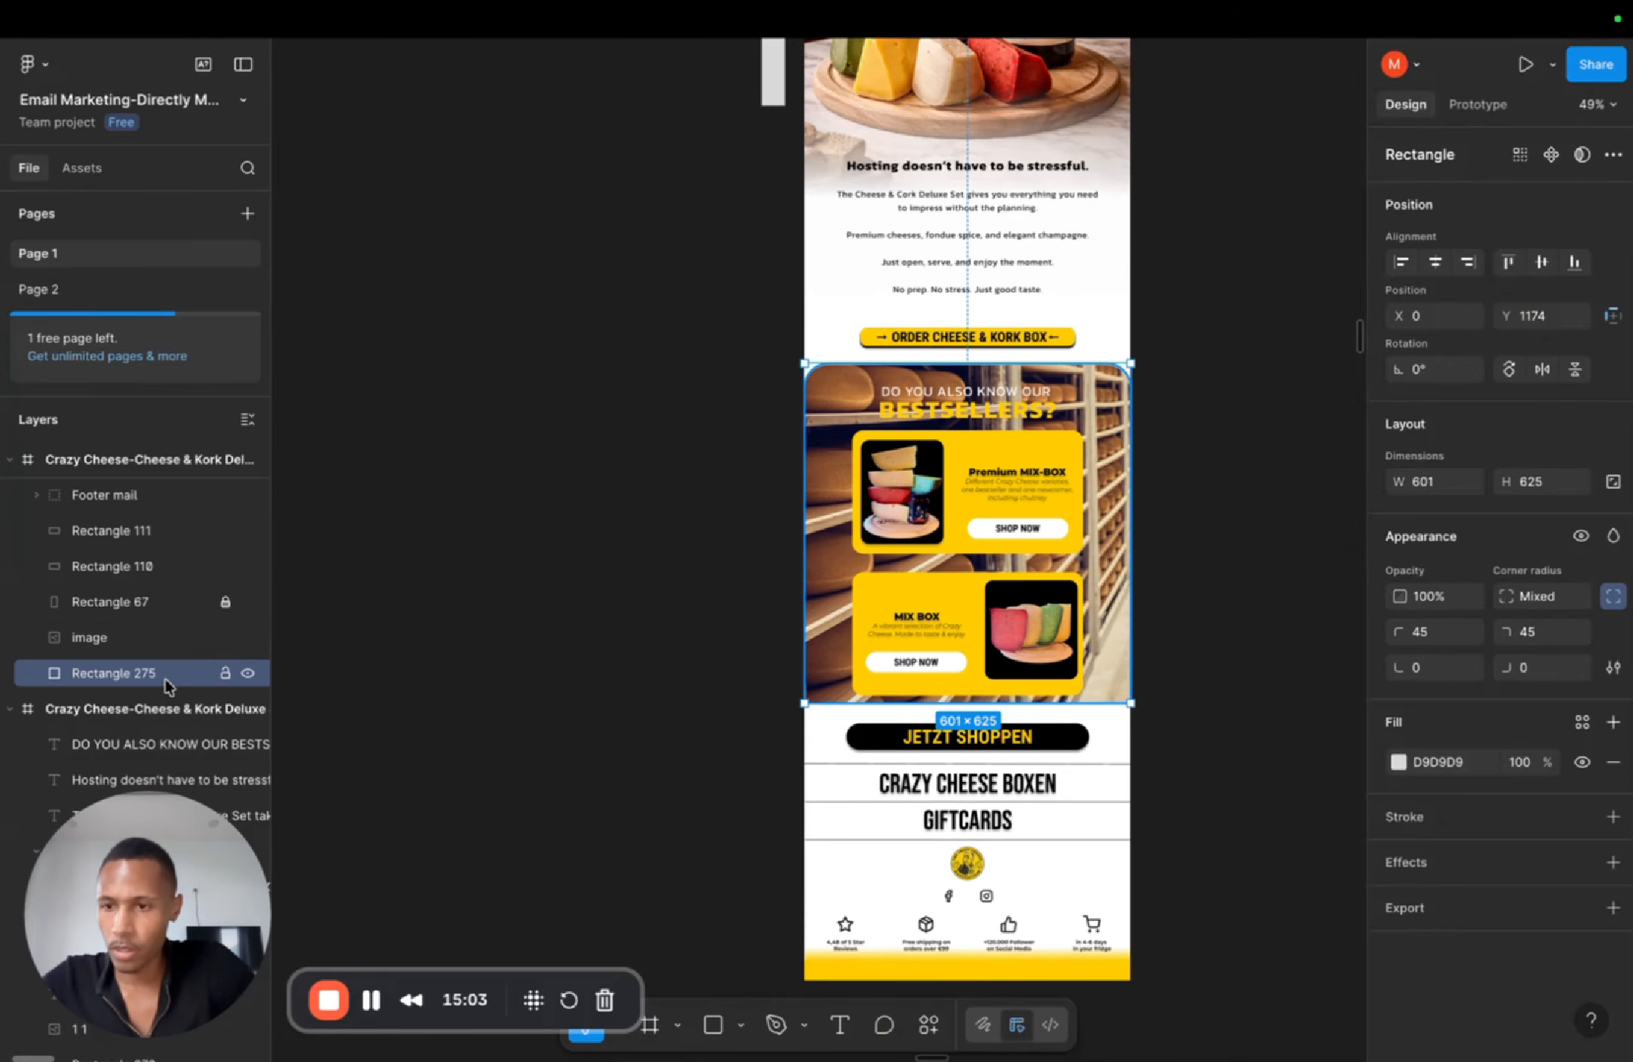
left_click_drag(164, 679, 164, 639)
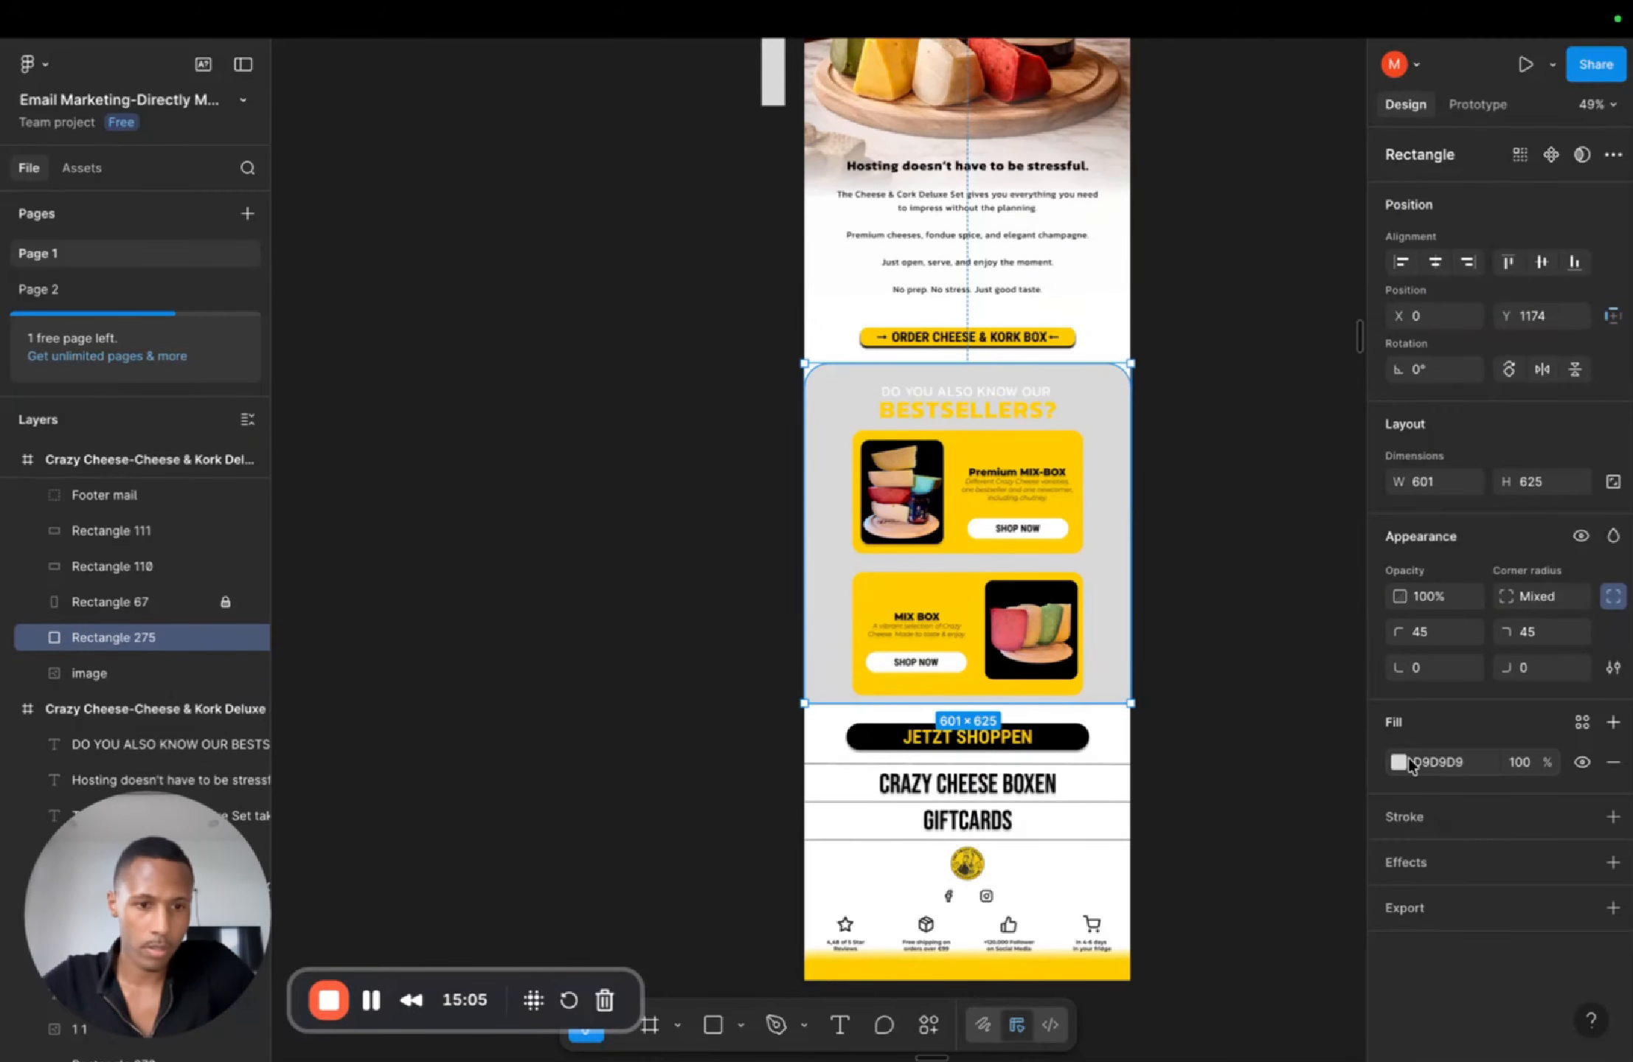
Step: Fill the rectangle with black at 20% opacity
left_click(1400, 763)
left_click(1158, 964)
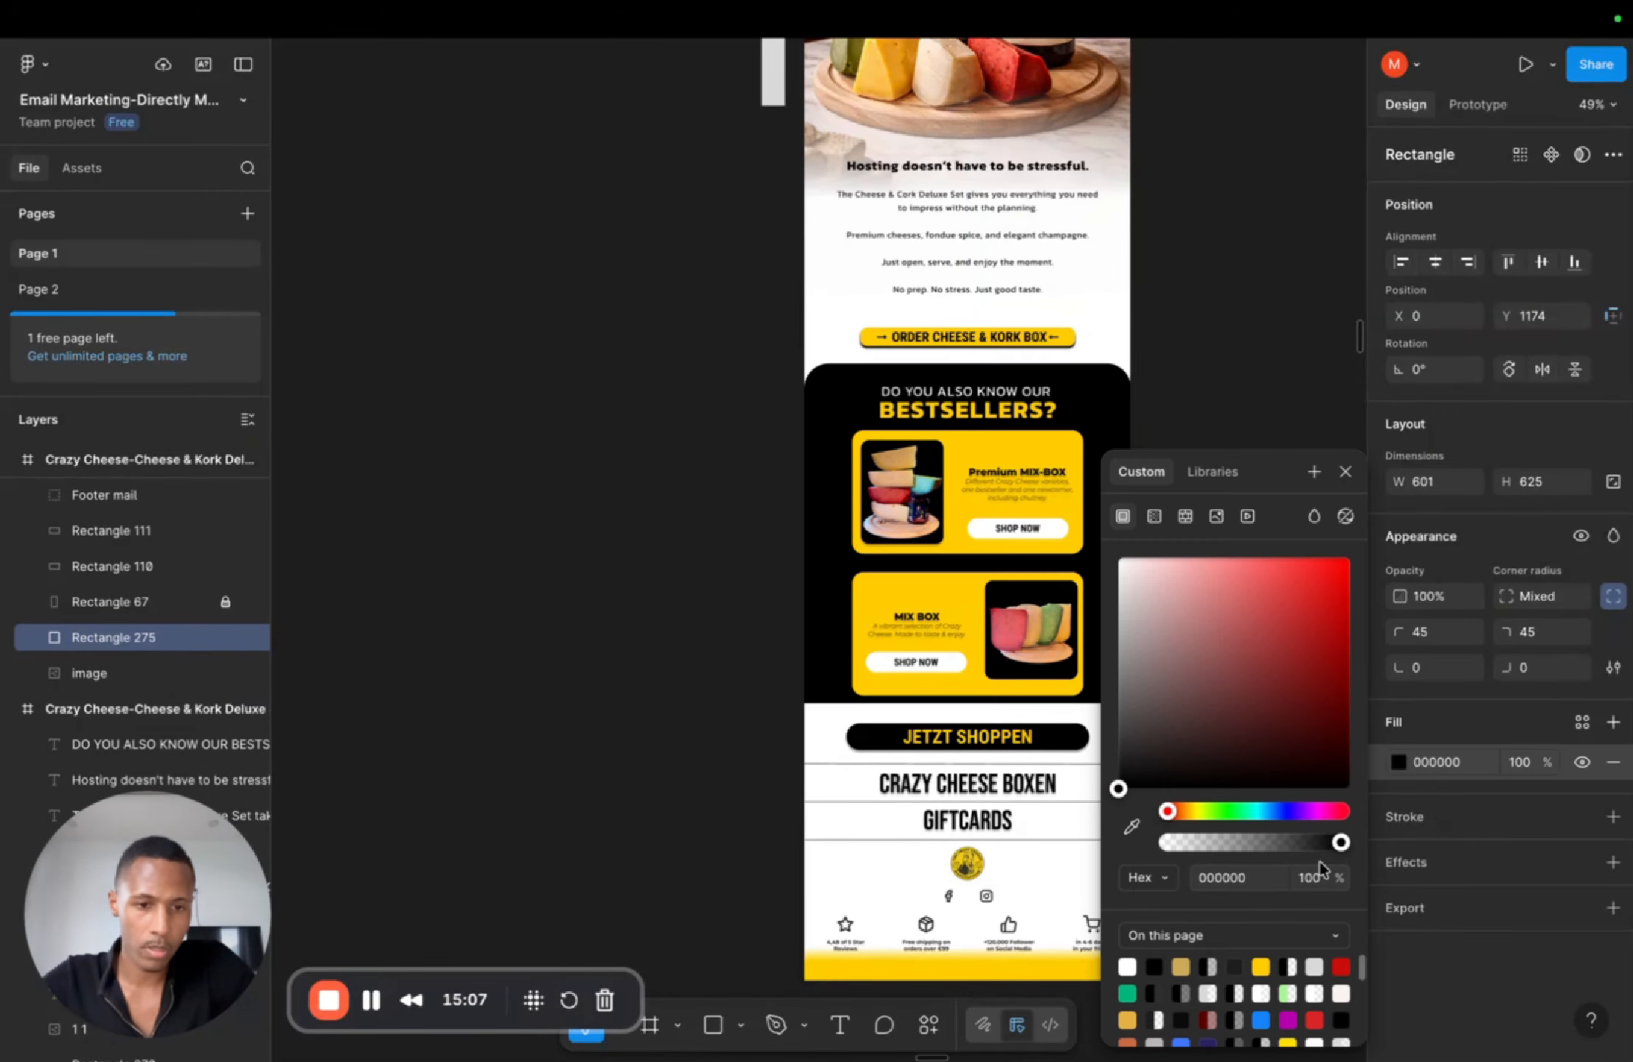
type("20")
key("Return")
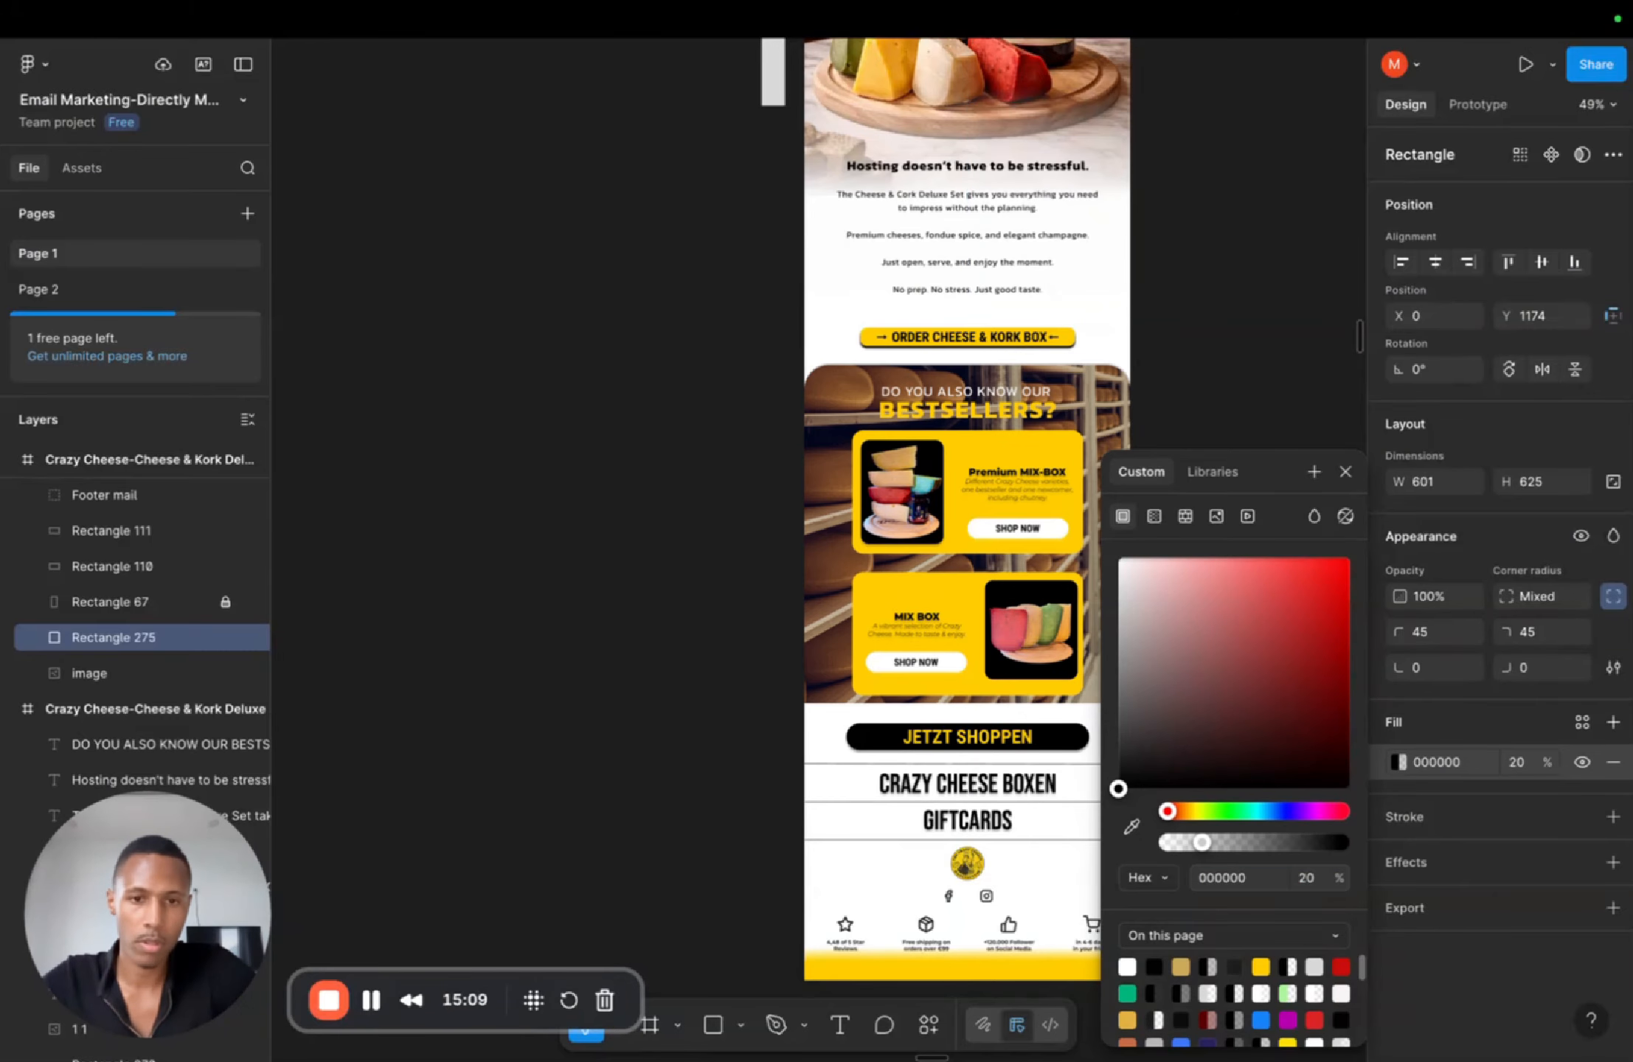
left_click(1224, 352)
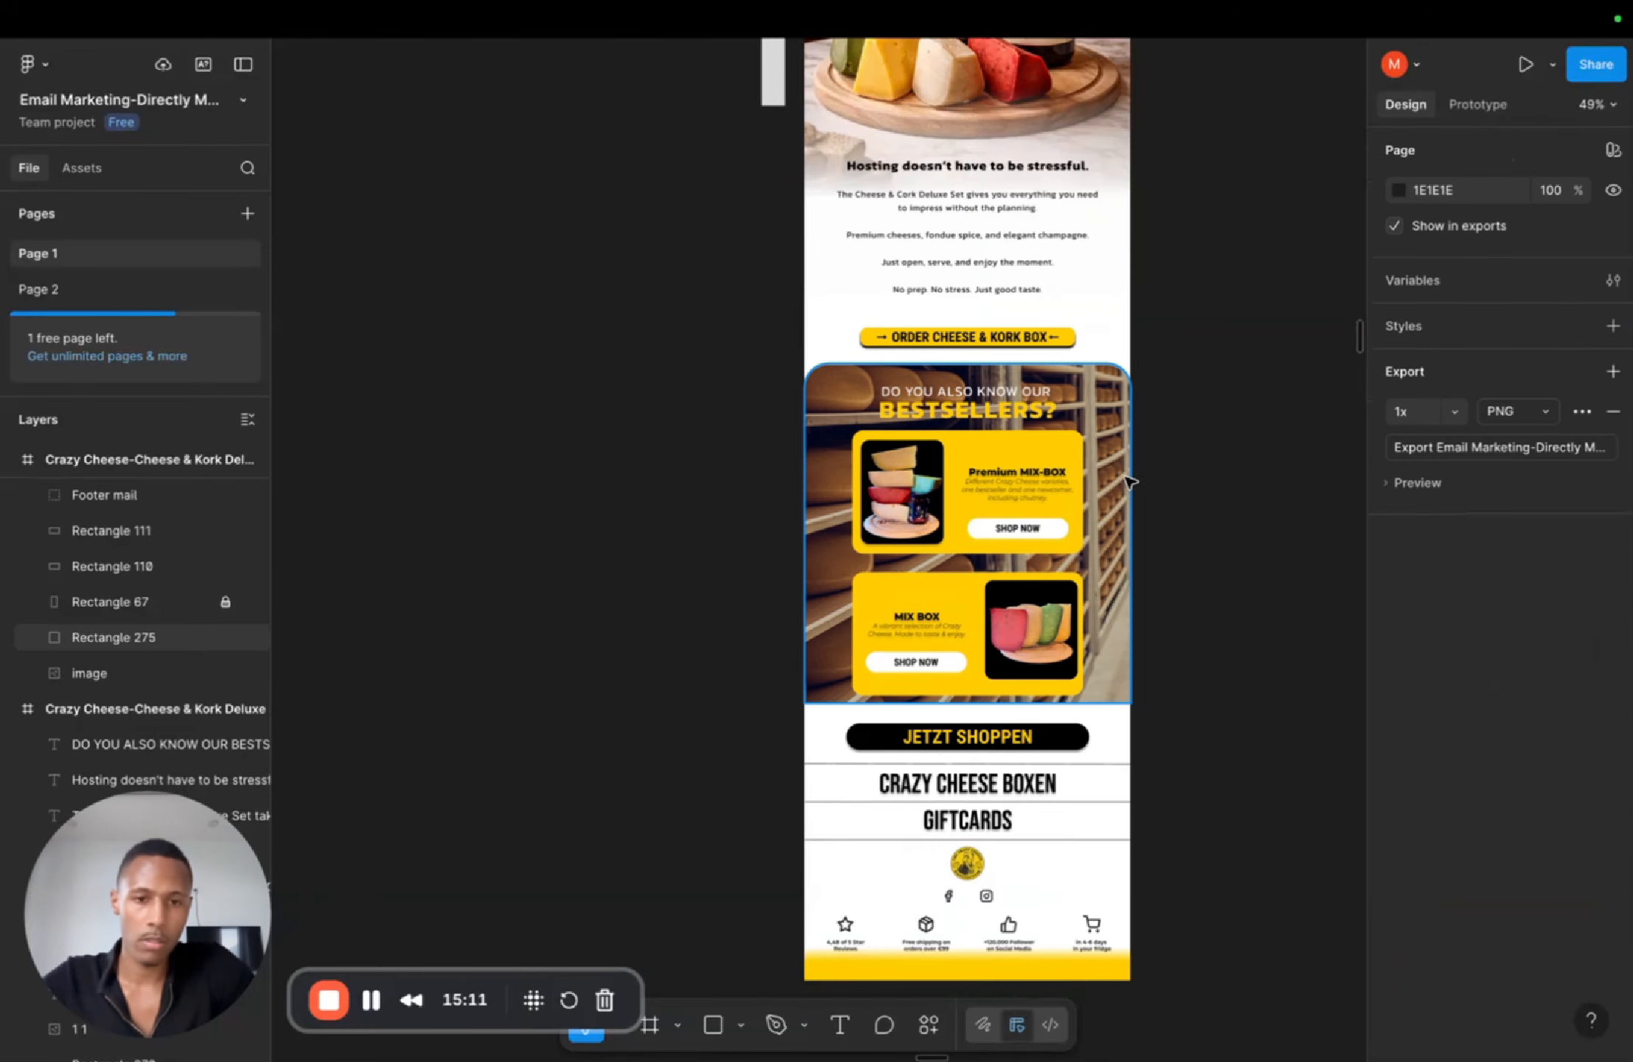
Step: Raise the black overlay rectangle's fill opacity to 50%
scroll(1127, 502, "up", 1)
scroll(1119, 516, "up", 3)
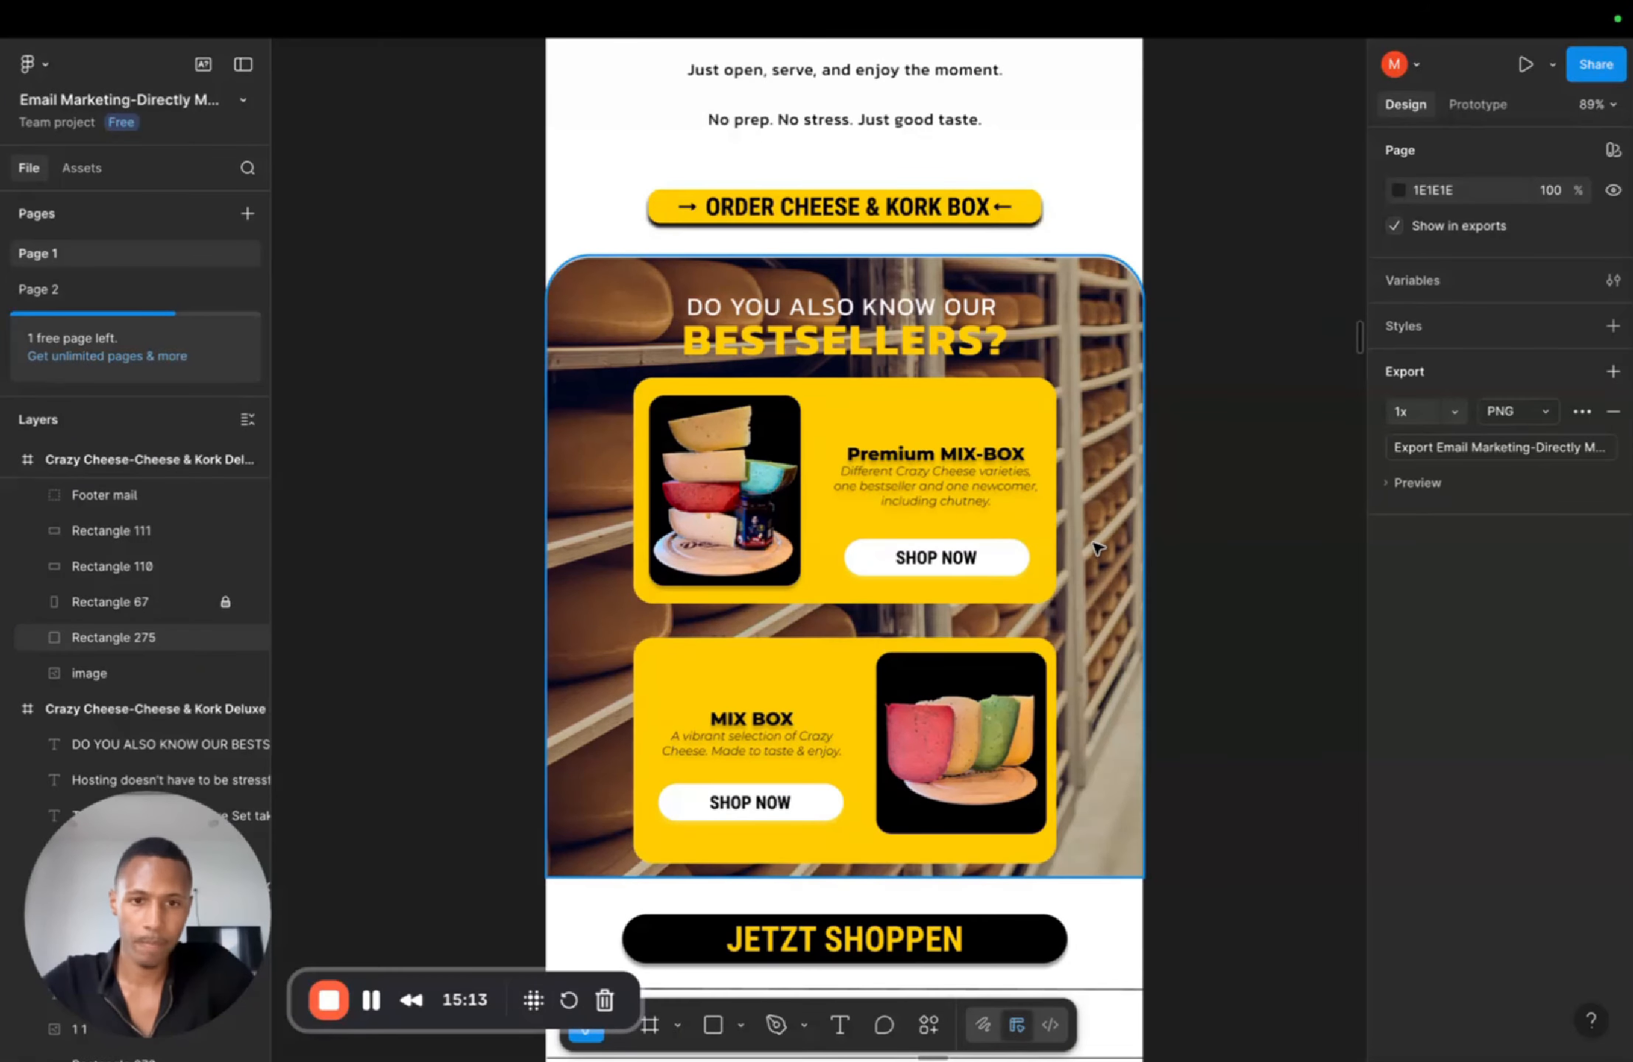
left_click(1112, 488)
left_click(1613, 596)
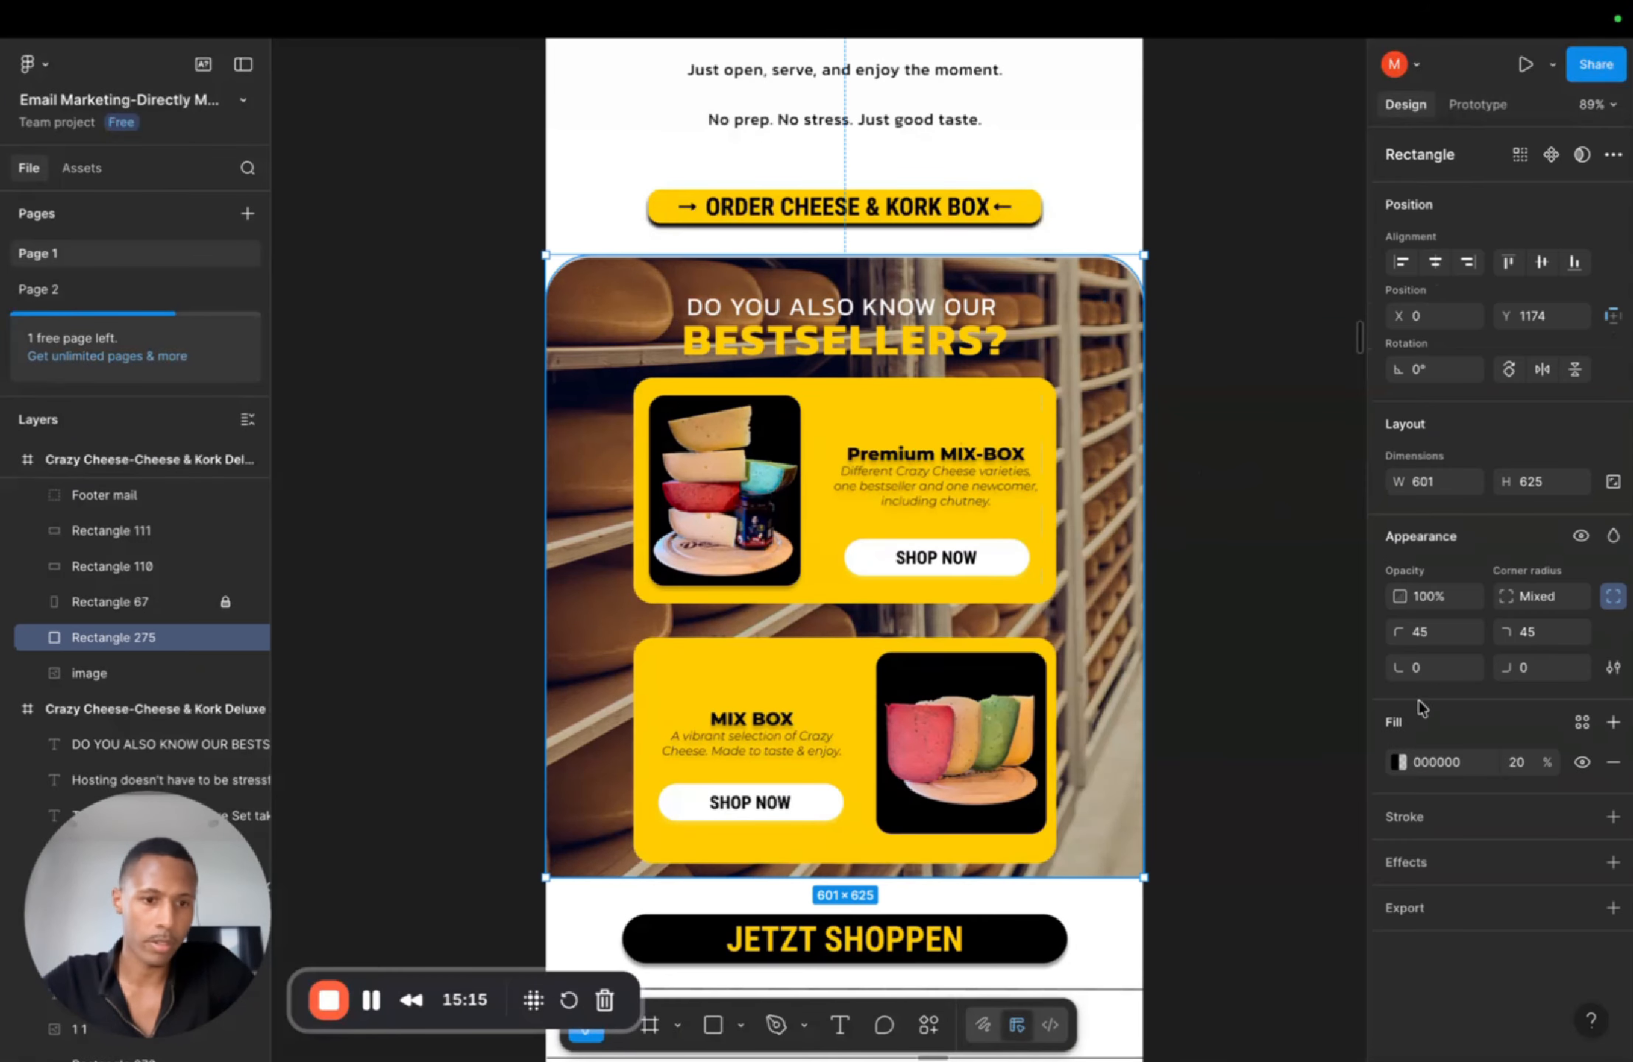
key("Return")
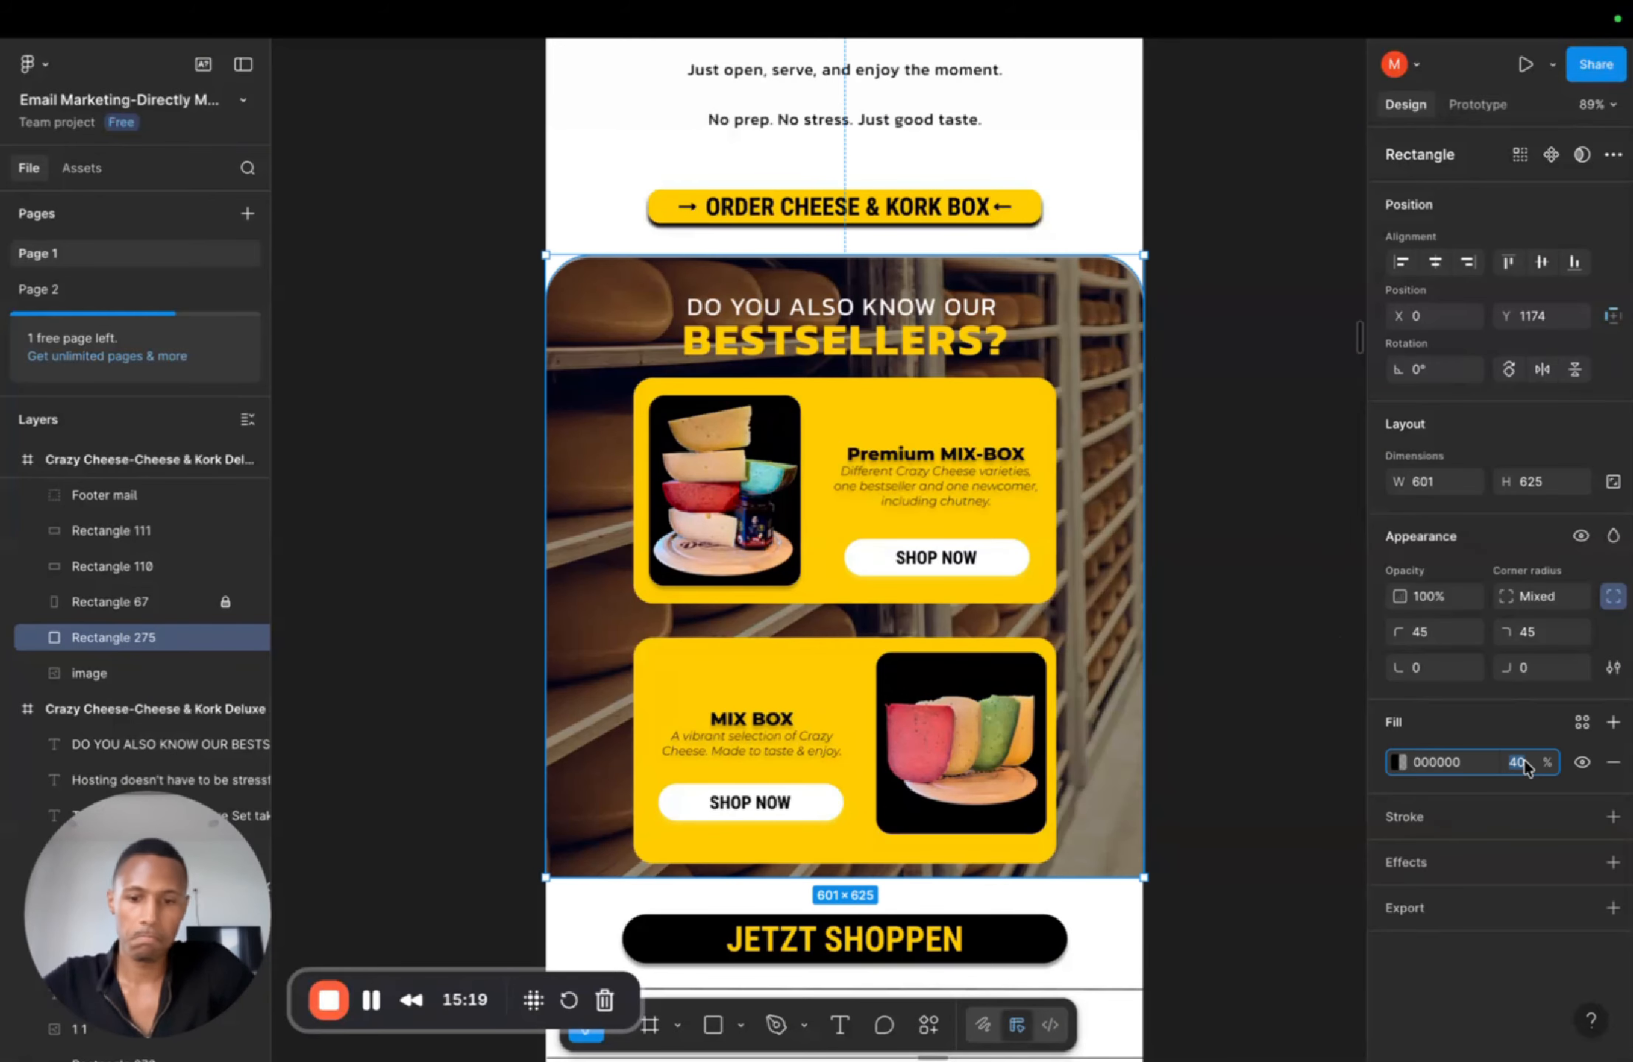
type("60")
key("Return")
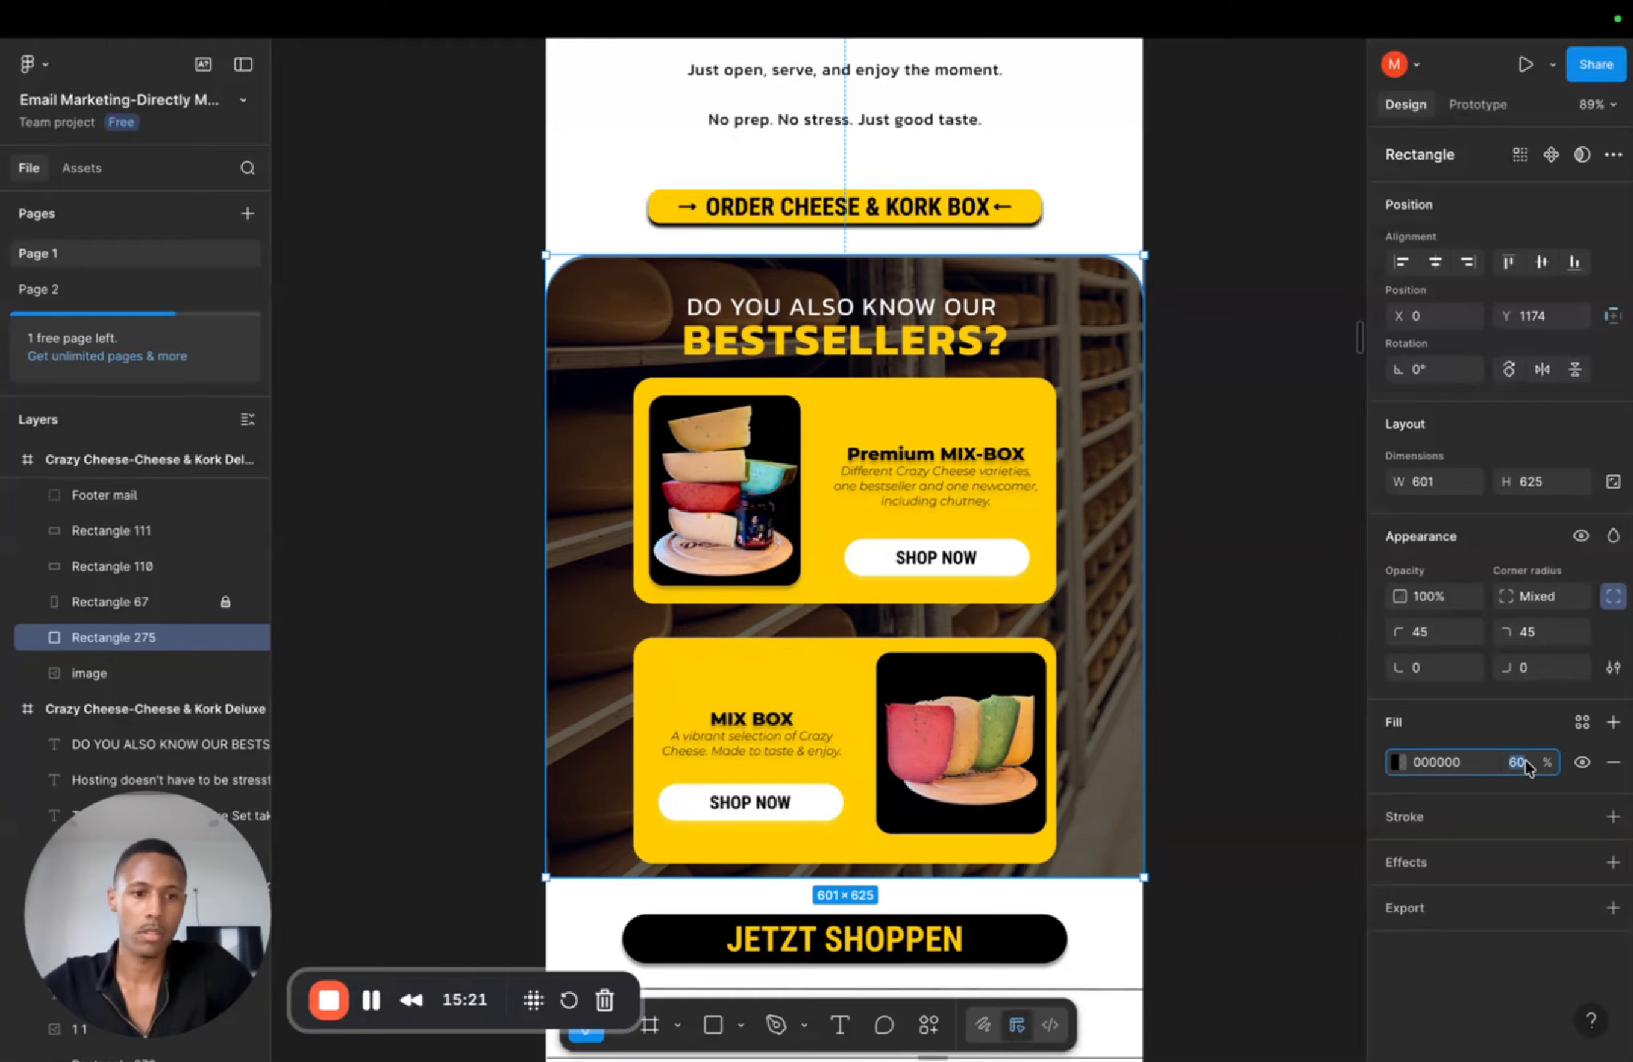
key("Return")
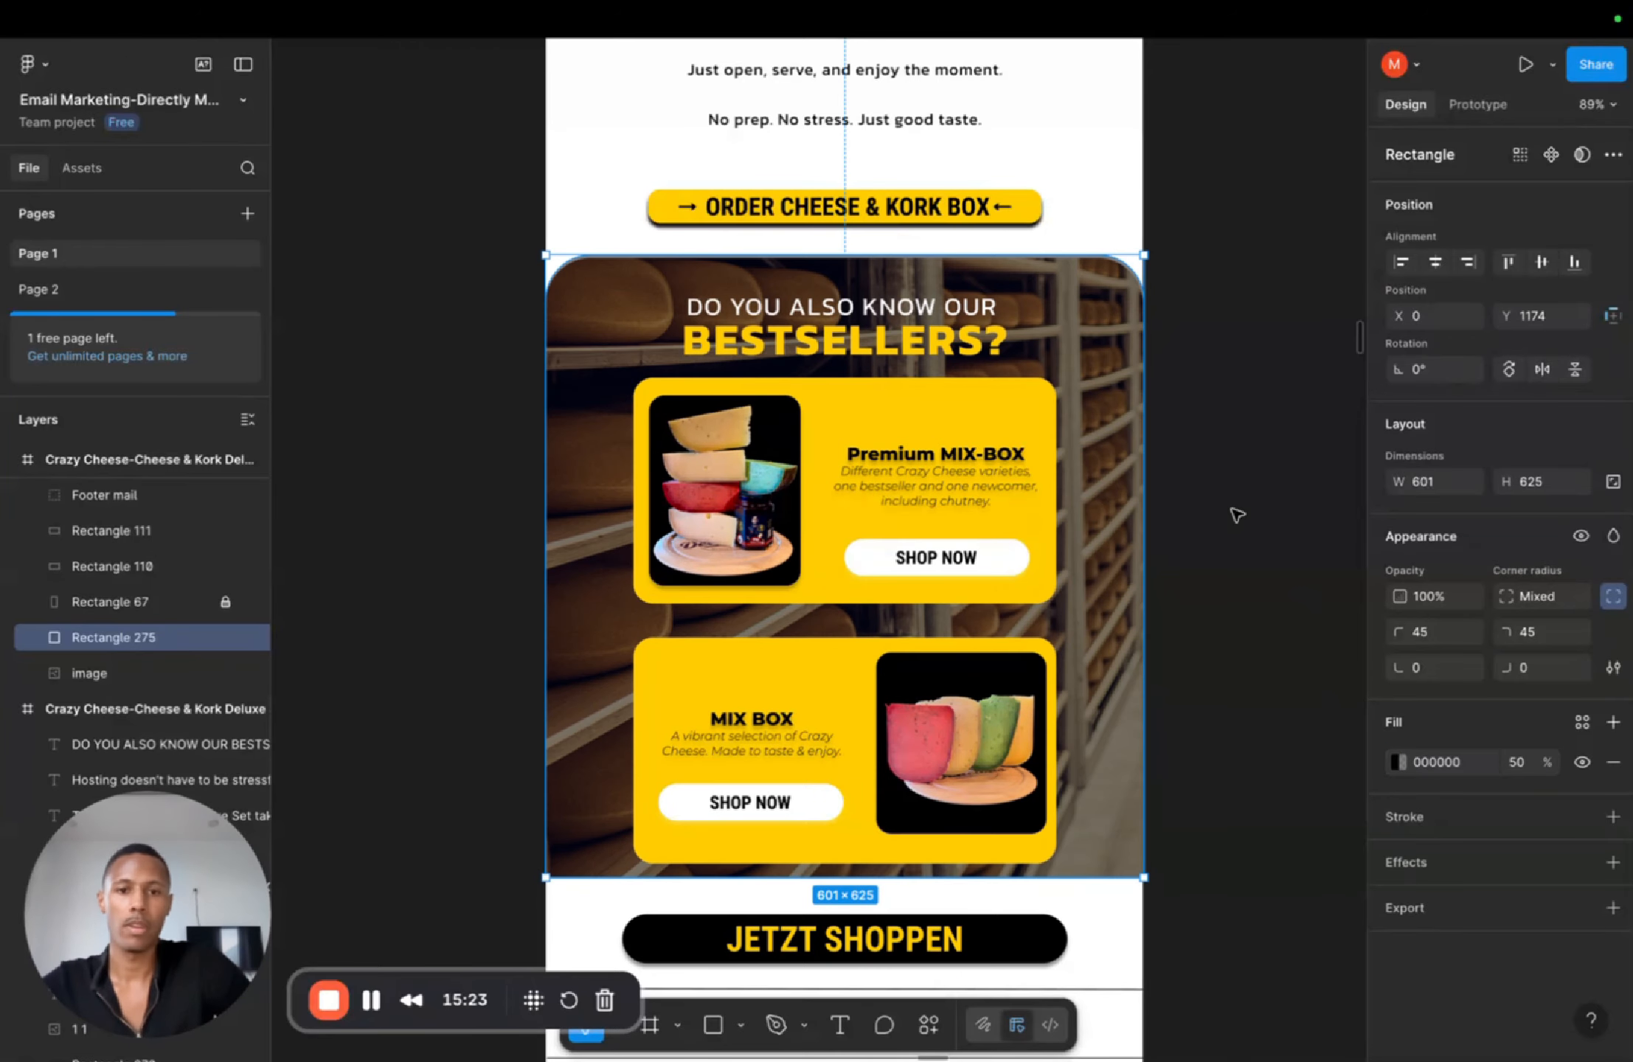
left_click(1232, 466)
left_click(1051, 254)
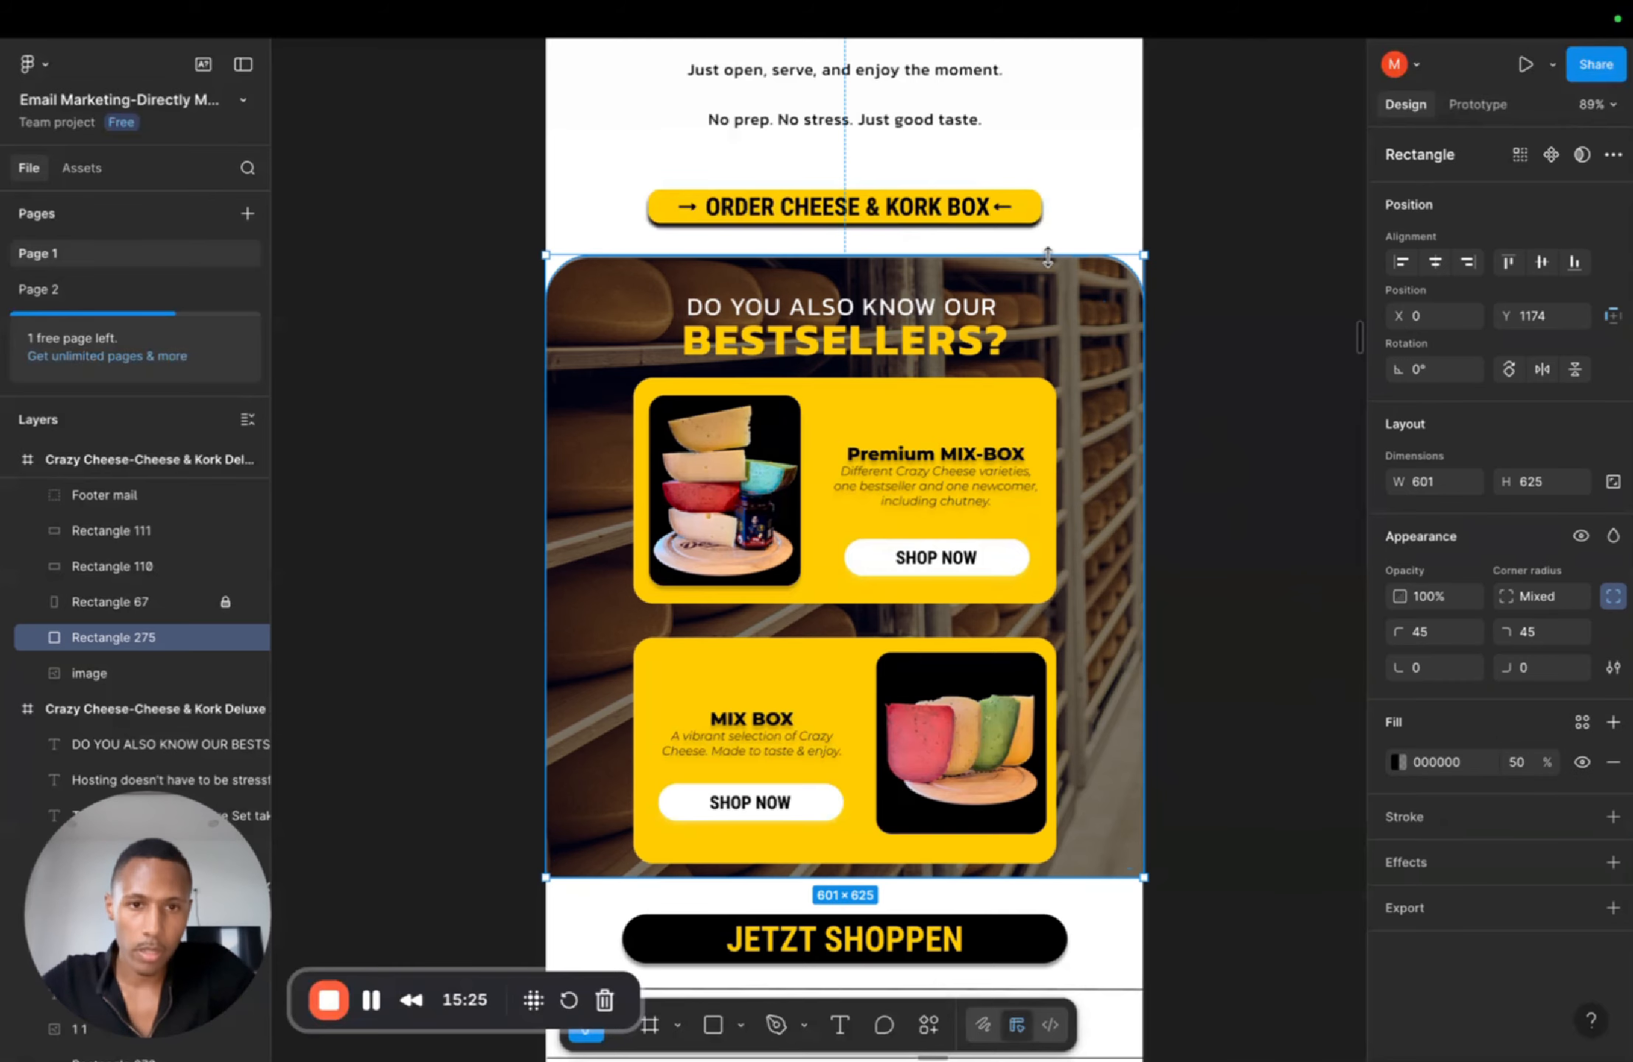
left_click_drag(1051, 254, 1043, 256)
left_click(1301, 391)
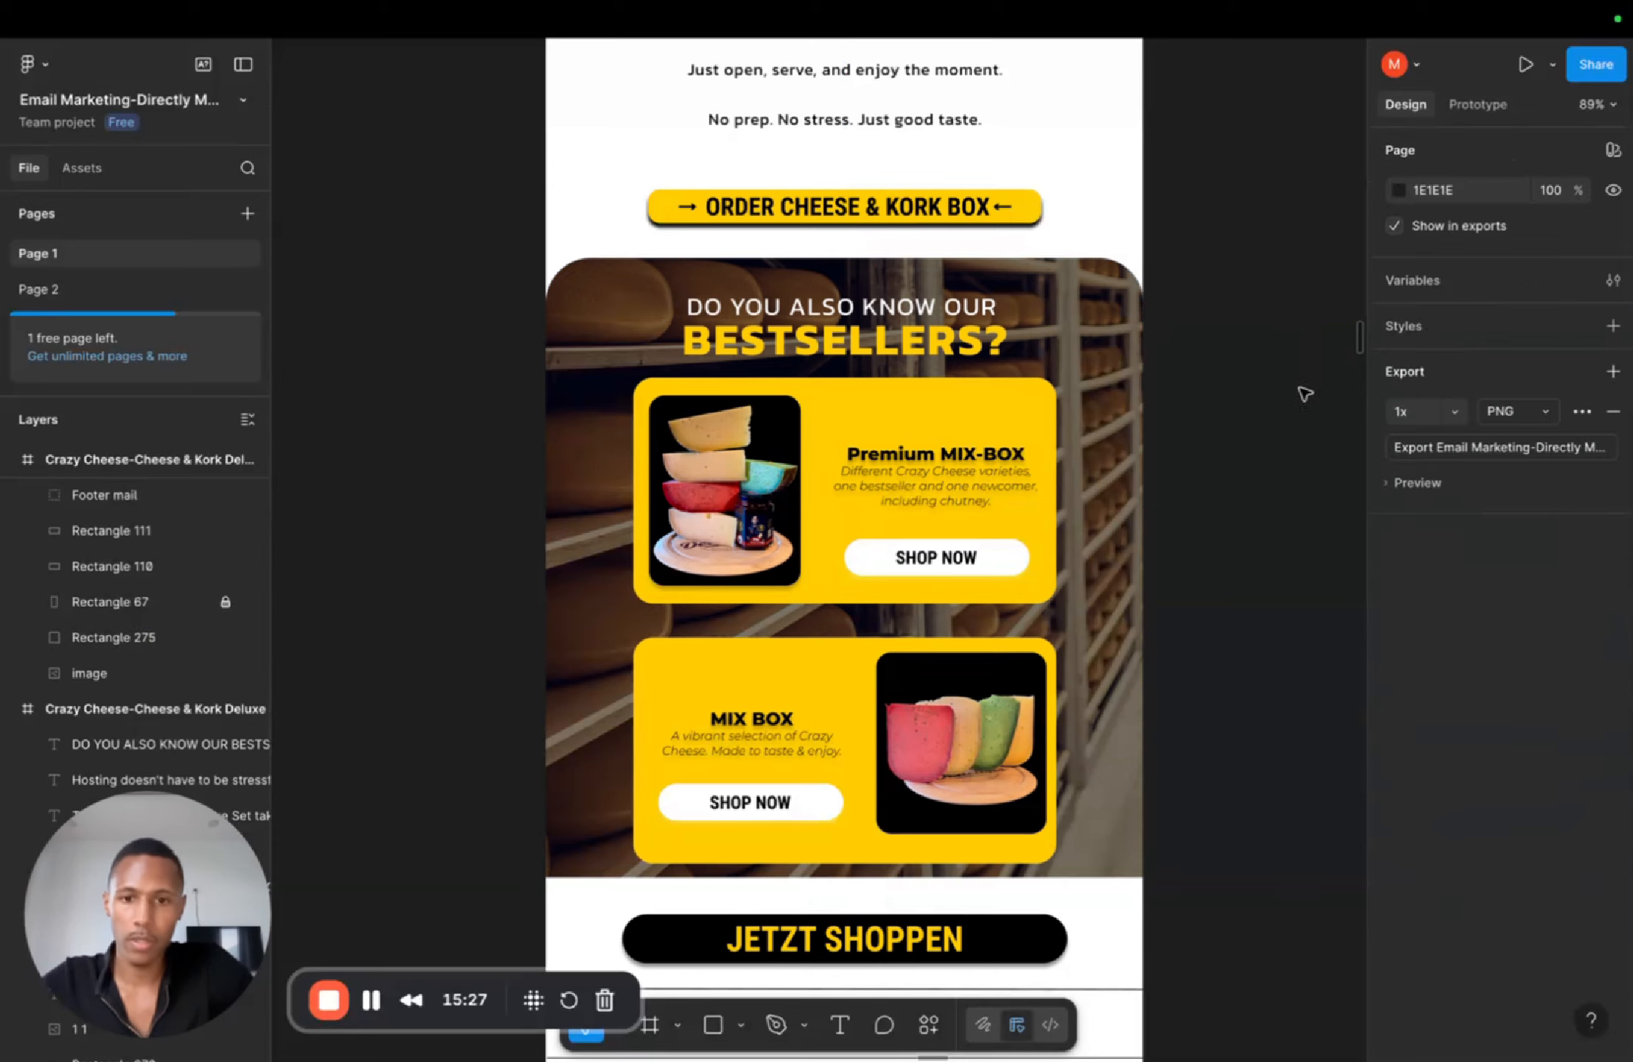
Step: Survey the whole email layout and the neighbouring font template frame on the canvas
scroll(1290, 449, "down", 5)
scroll(1283, 446, "up", 3)
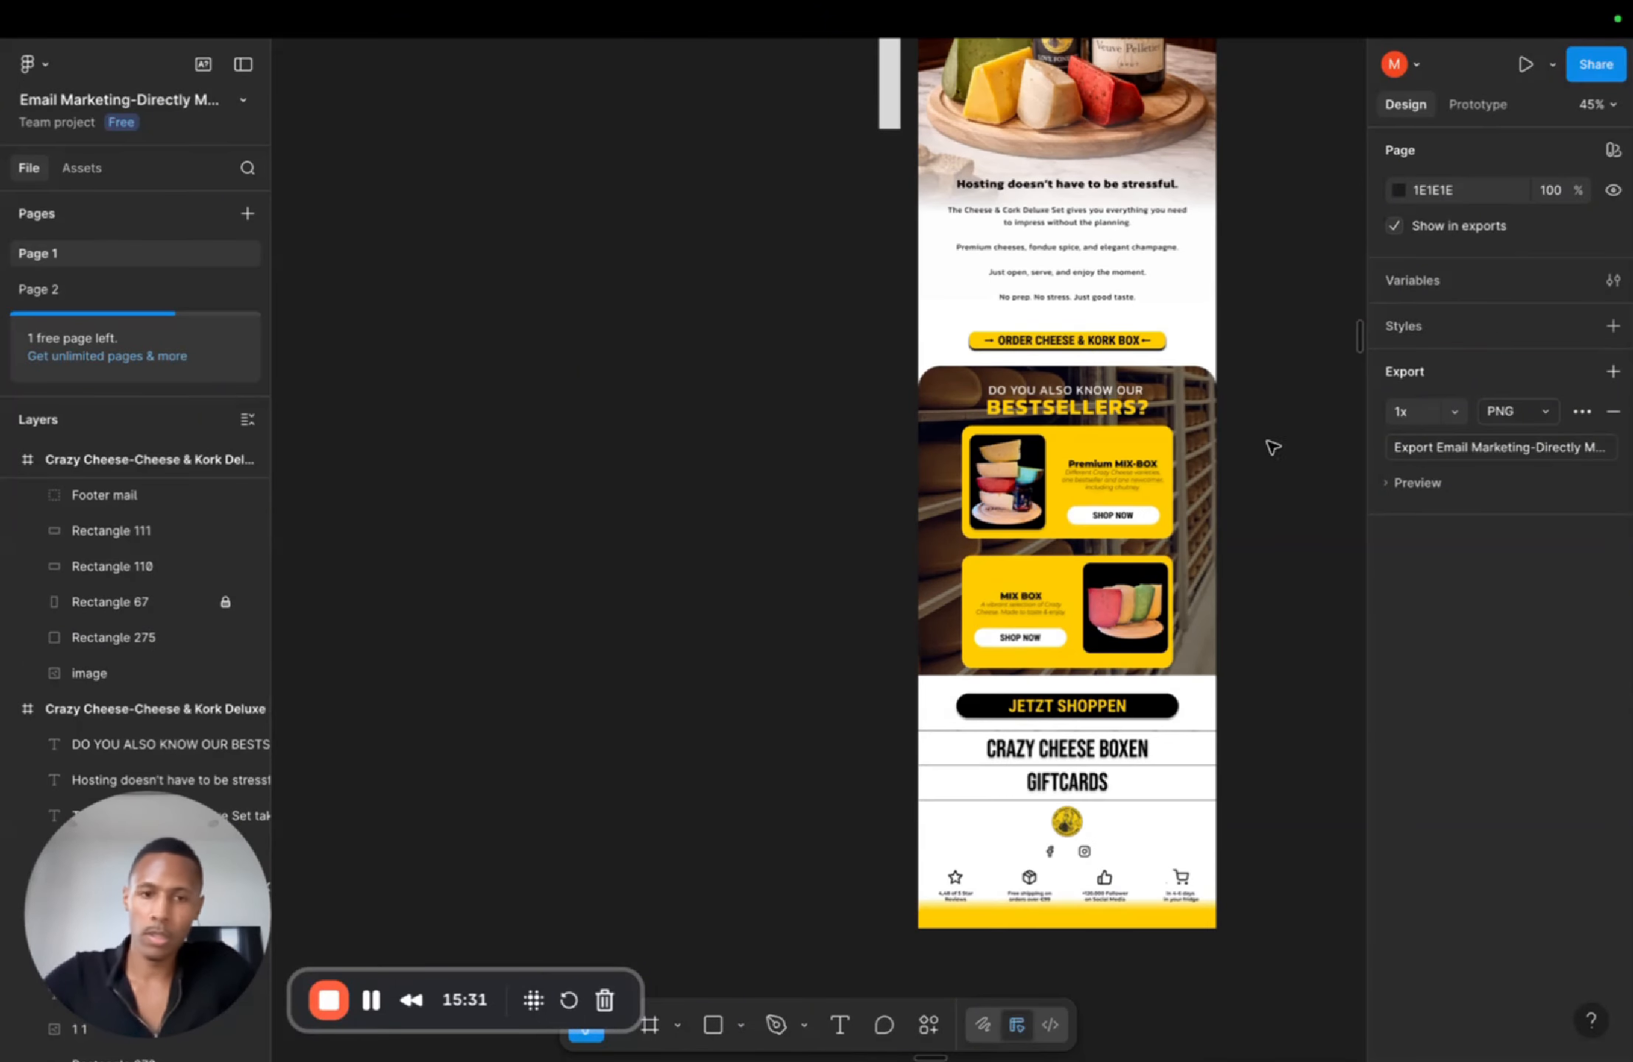
scroll(1078, 466, "right", 5)
scroll(1033, 480, "up", 5)
scroll(1009, 490, "up", 5)
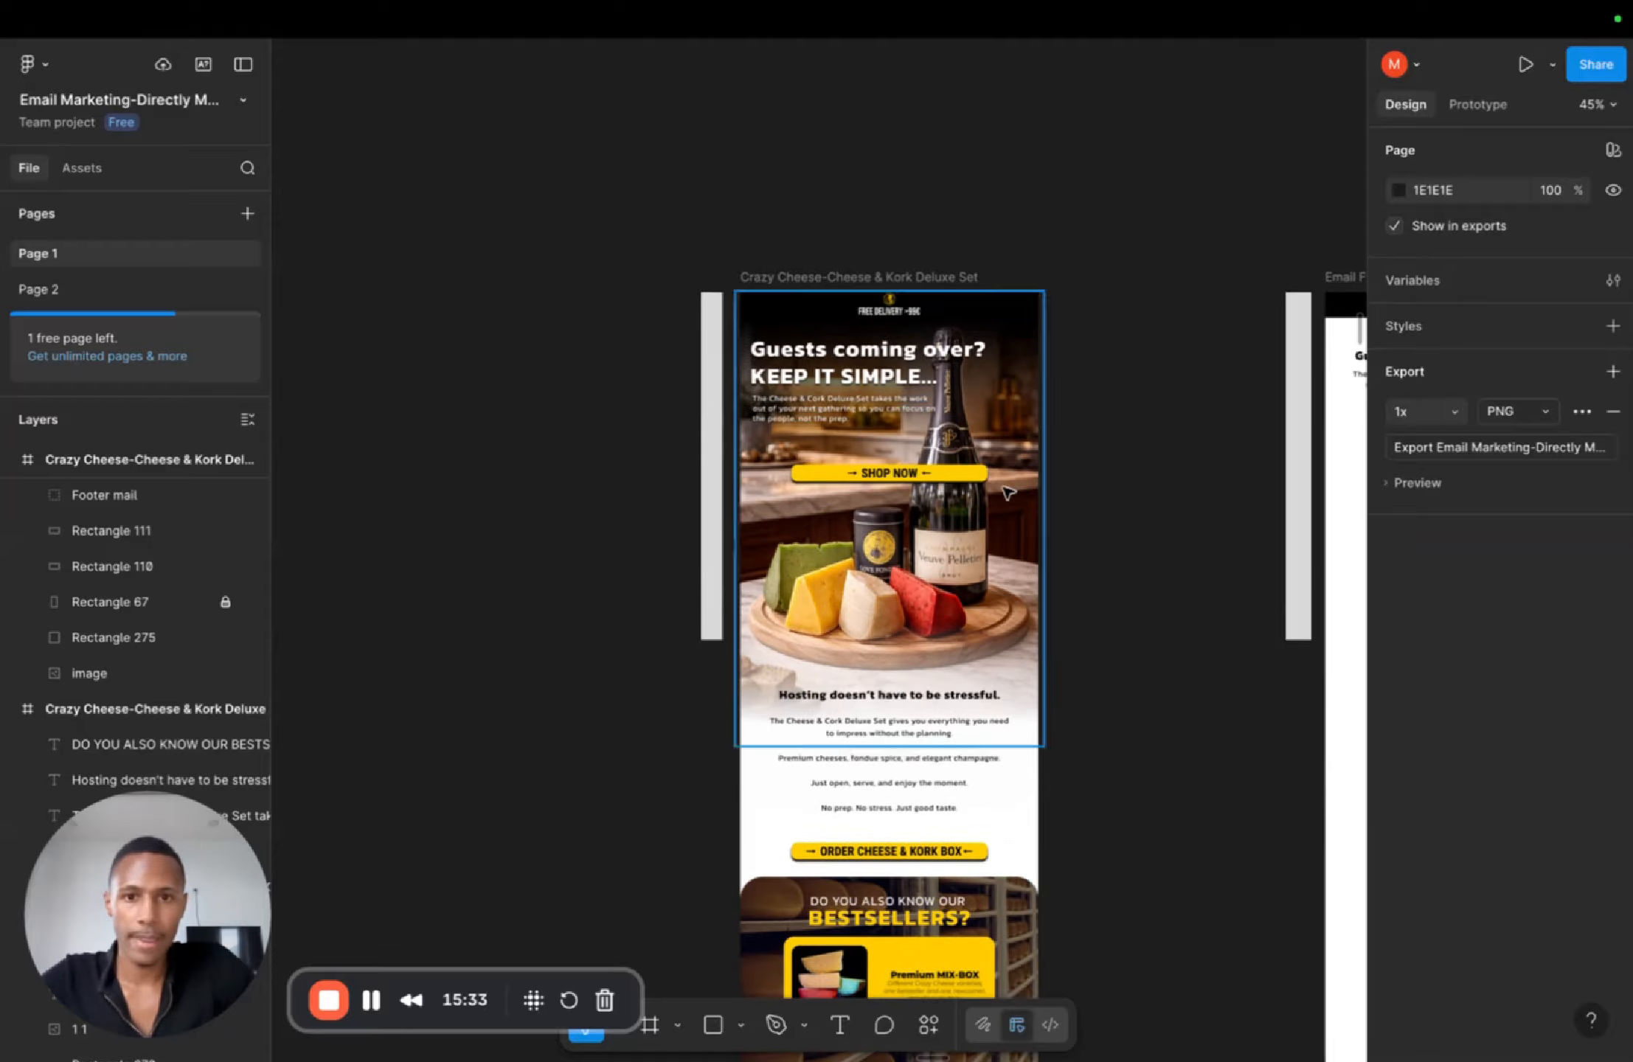
scroll(922, 427, "down", 4)
scroll(919, 421, "right", 5)
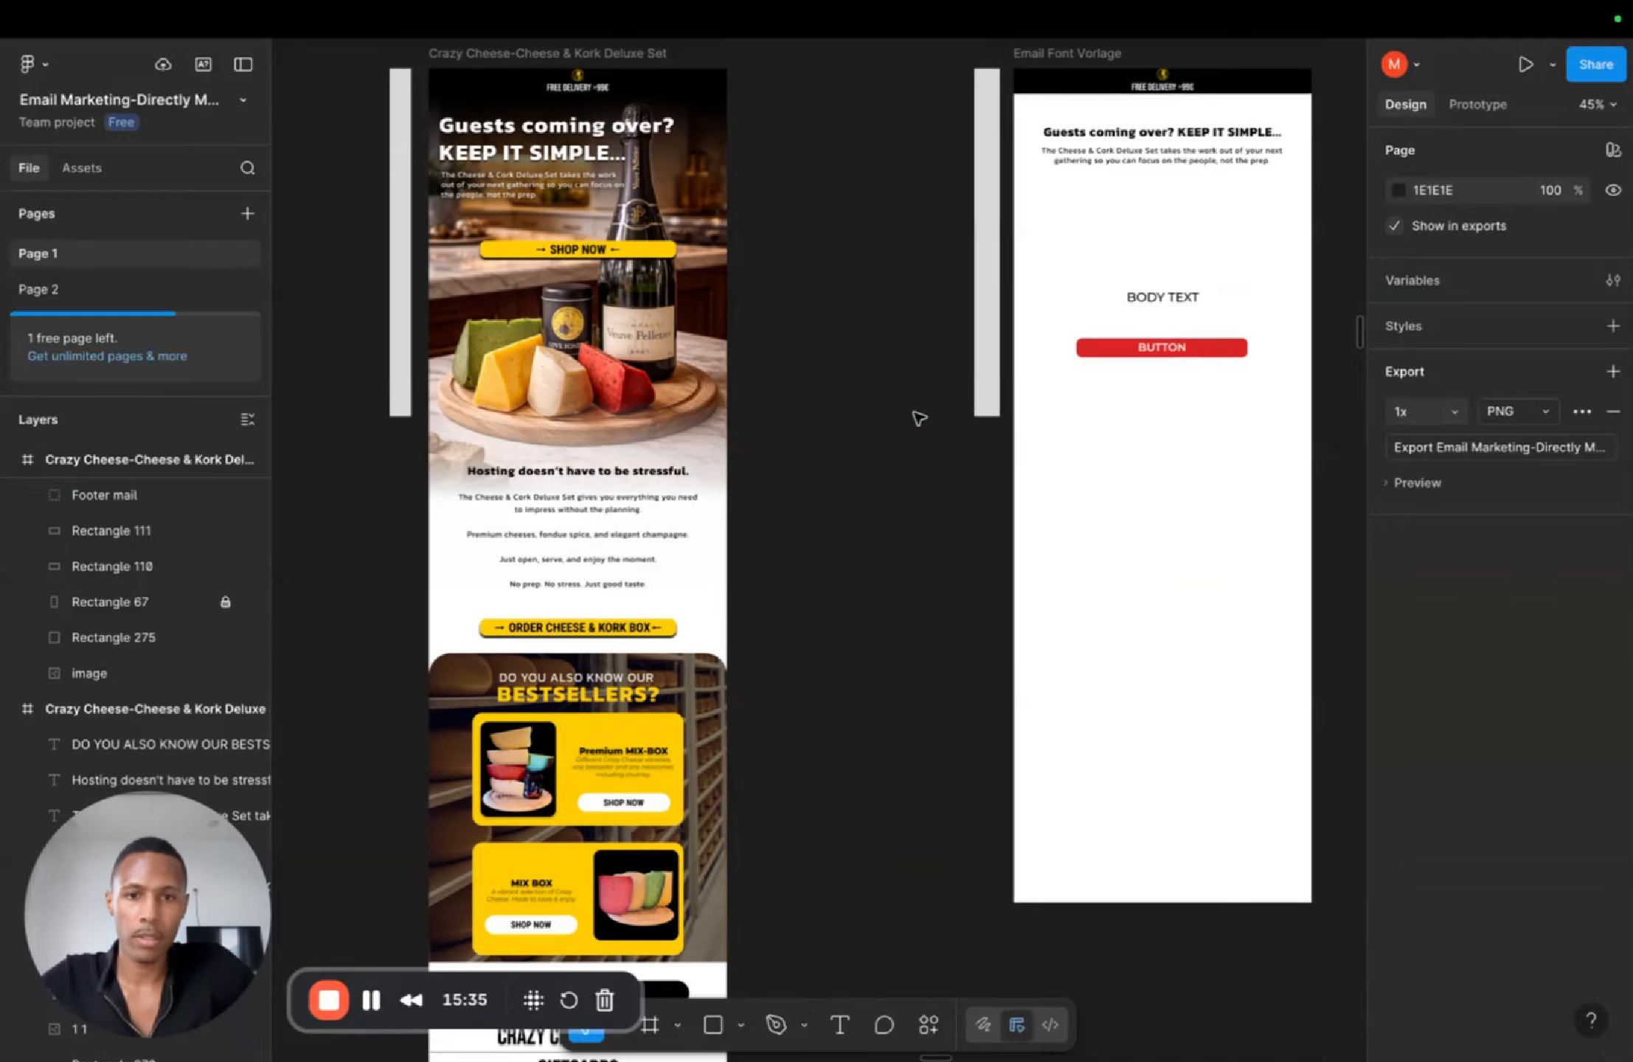
scroll(918, 417, "left", 5)
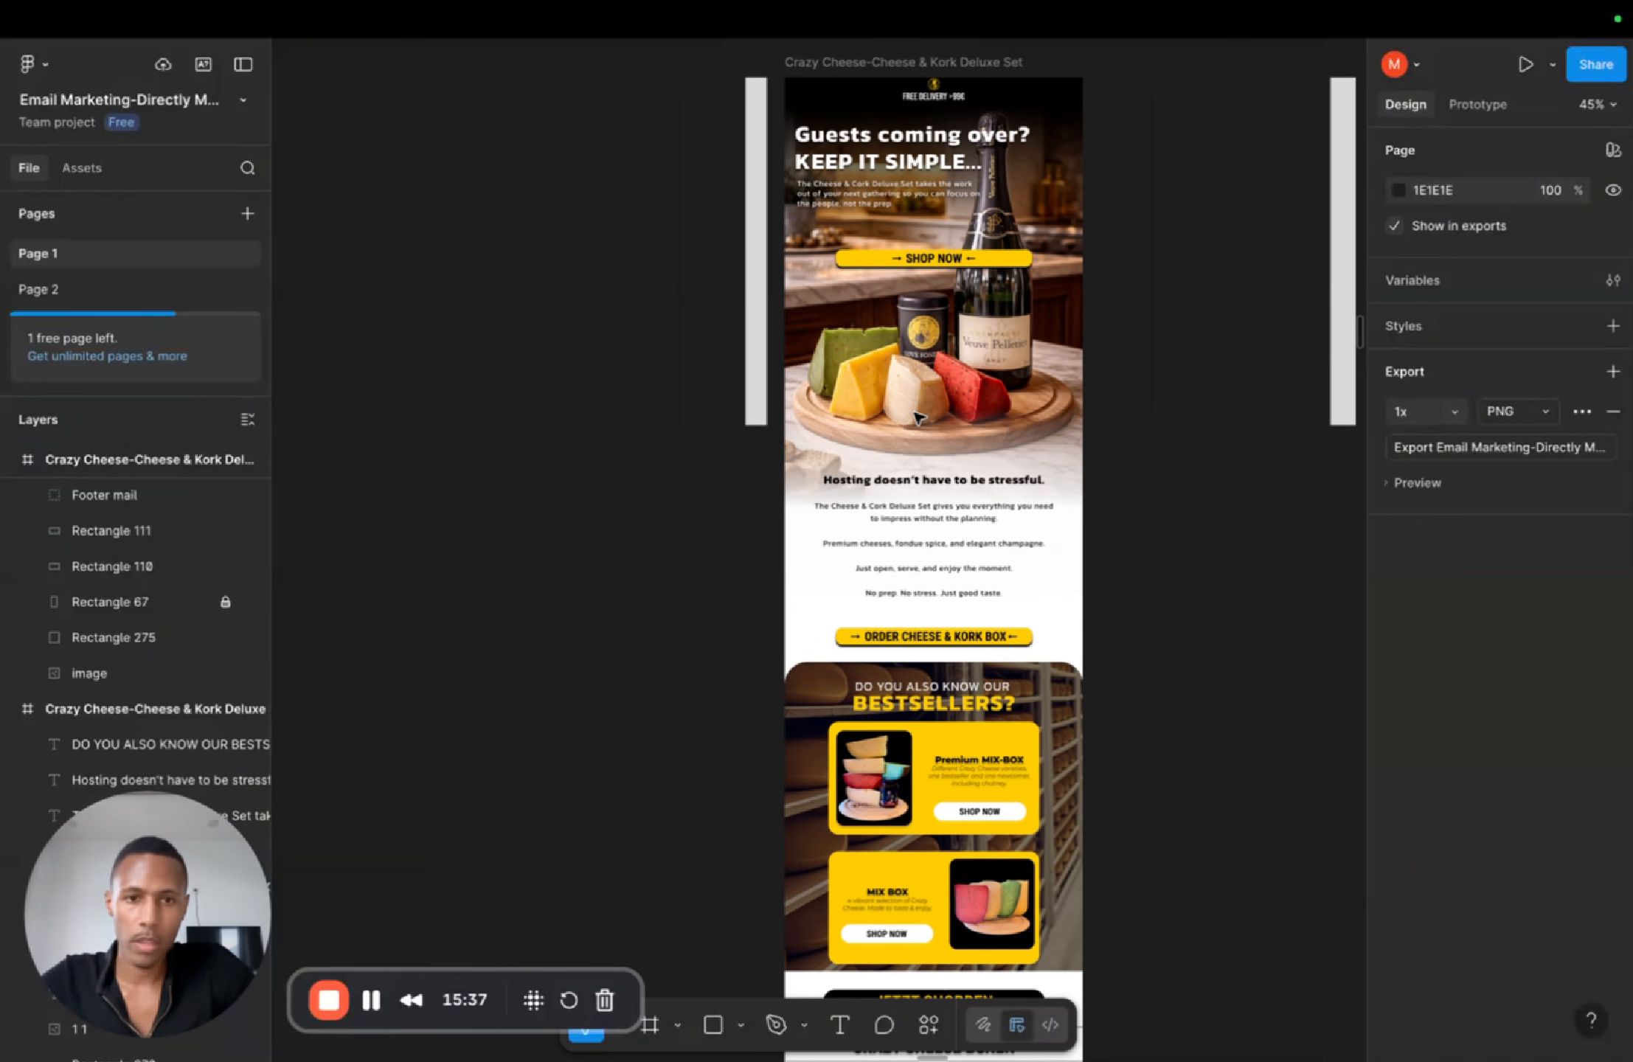
scroll(1009, 422, "down", 4)
scroll(1020, 426, "down", 4)
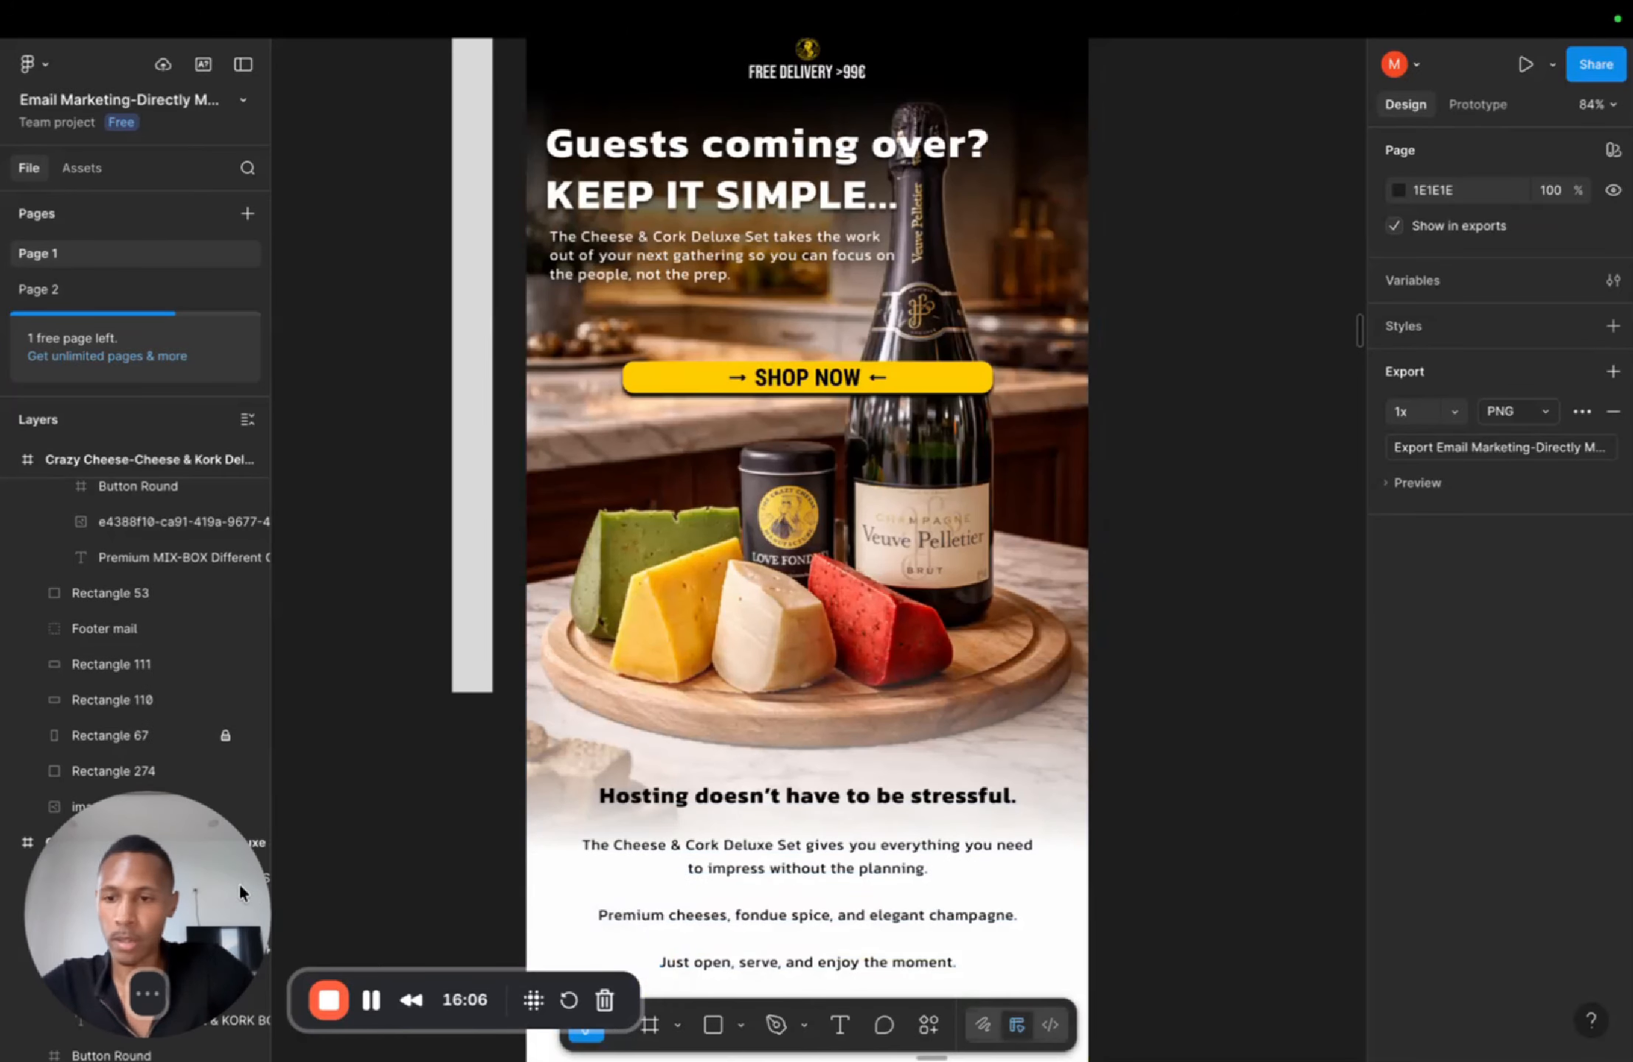
left_click_drag(238, 883, 264, 478)
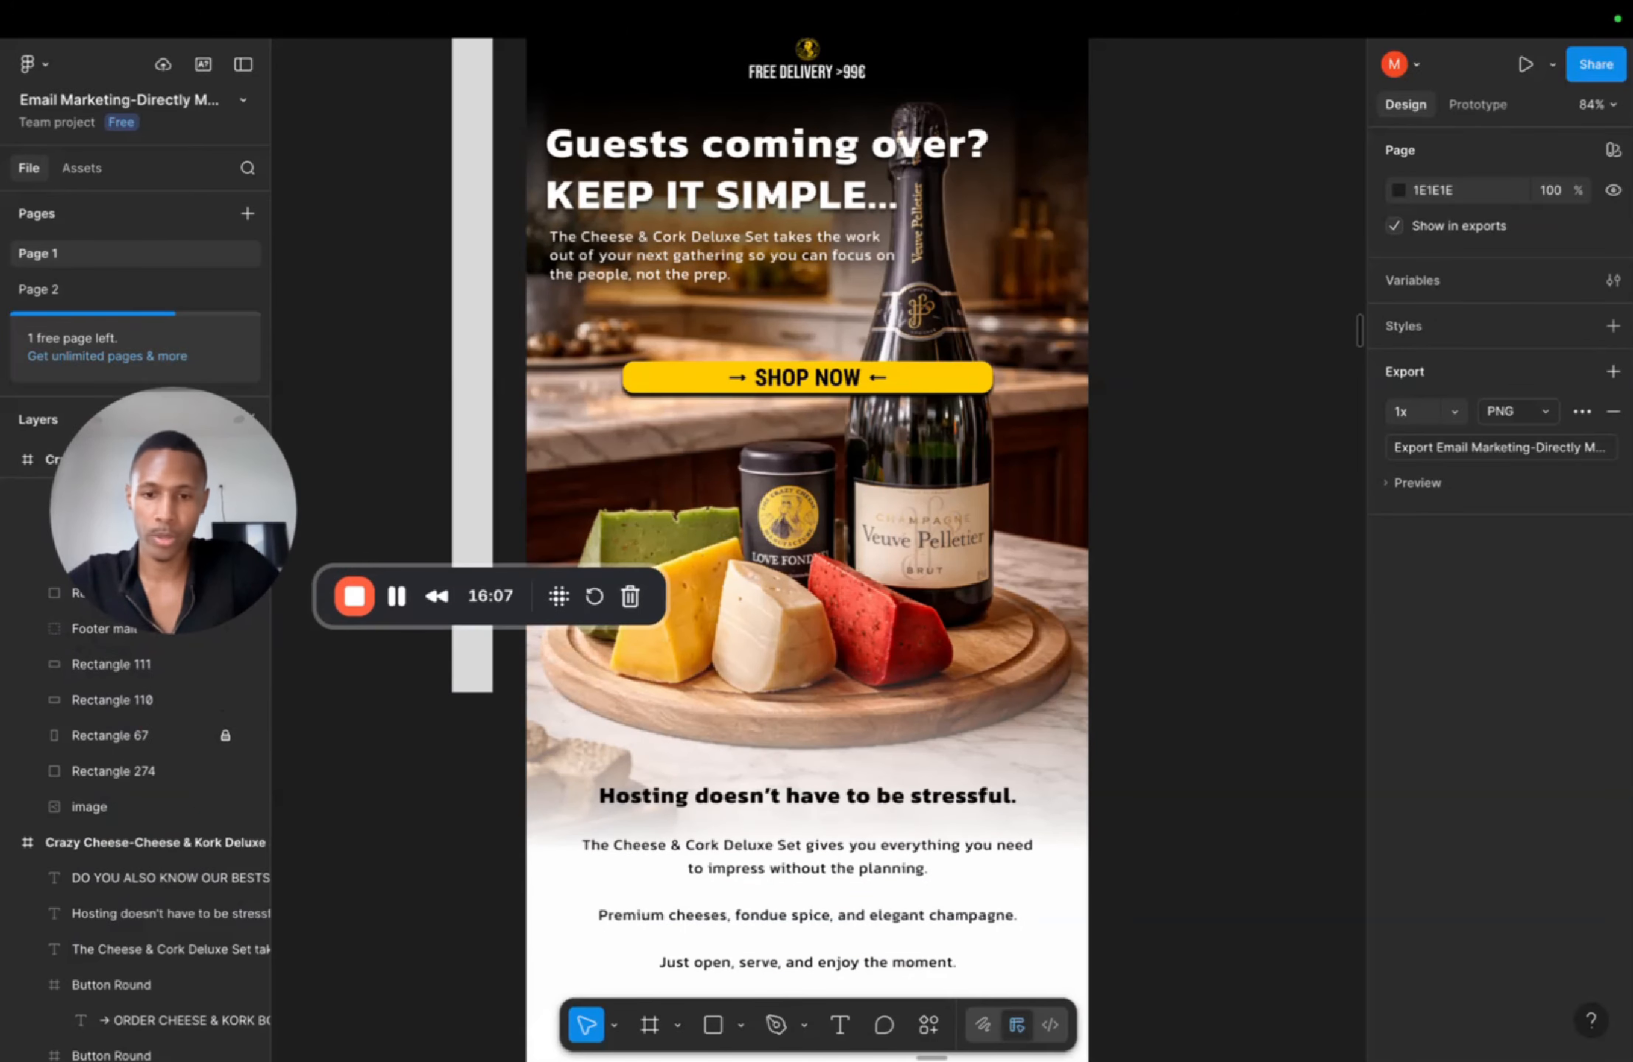
Step: Draw a slice about 600×51 across the free-delivery header strip at the top of the email
left_click(674, 1034)
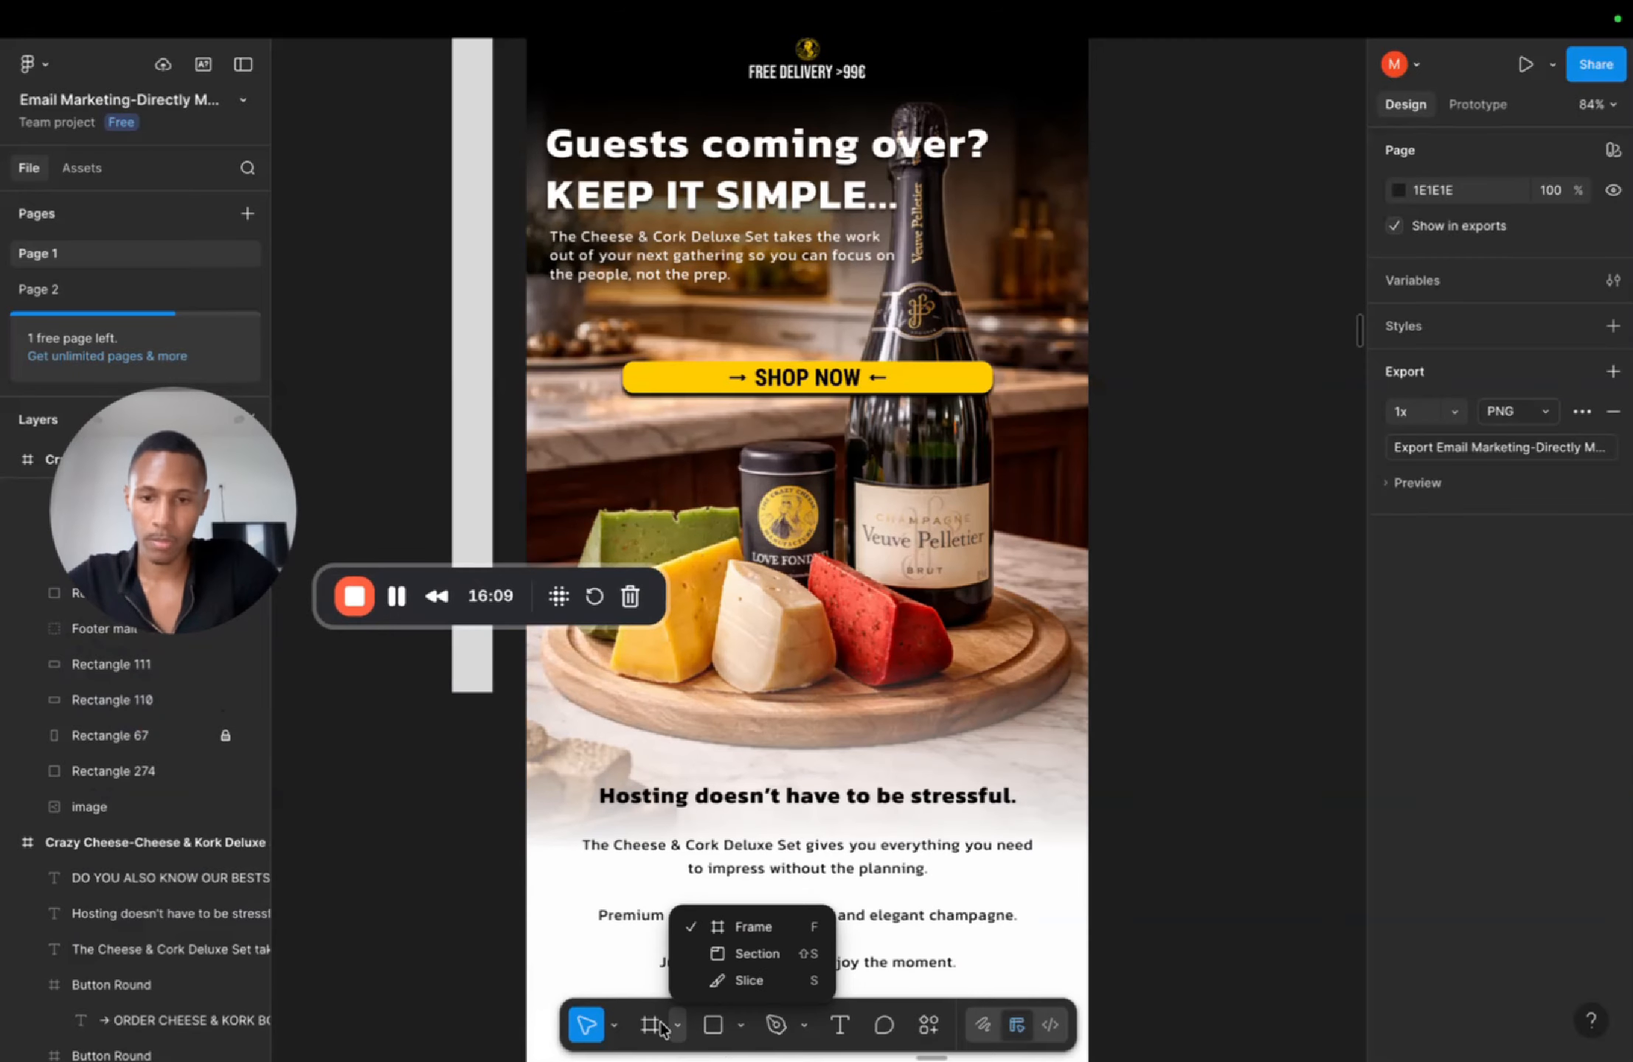
left_click(749, 981)
scroll(526, 390, "up", 5)
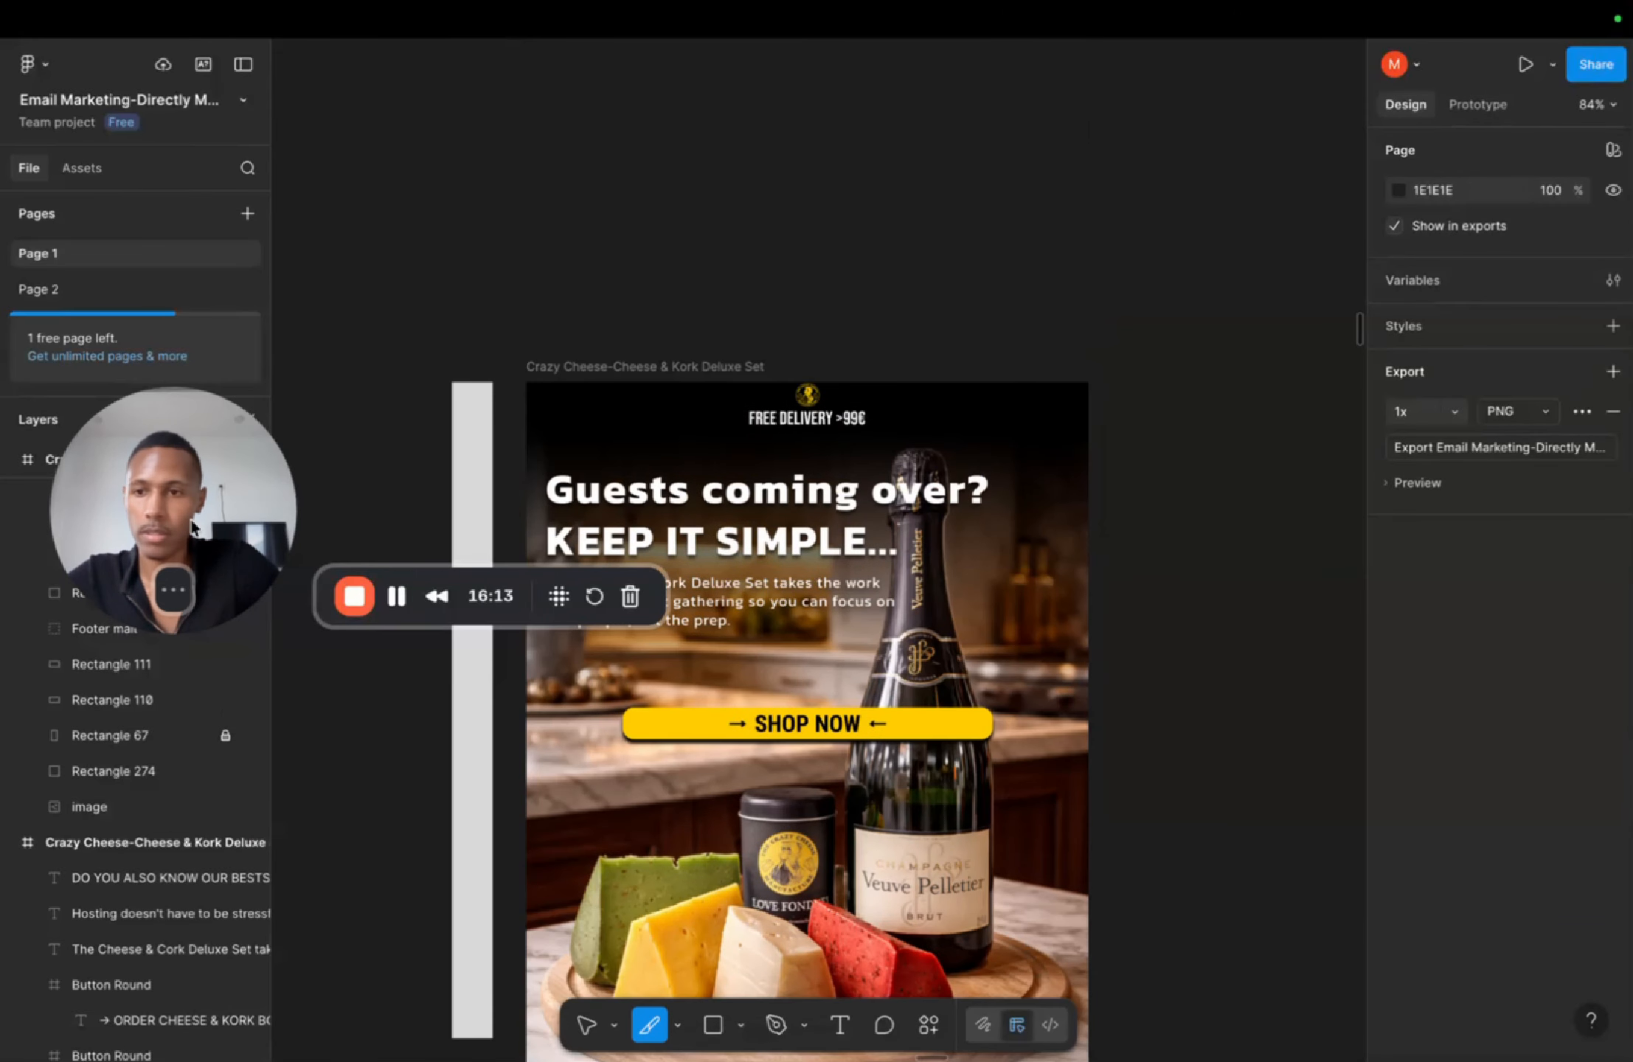
left_click_drag(197, 479, 222, 138)
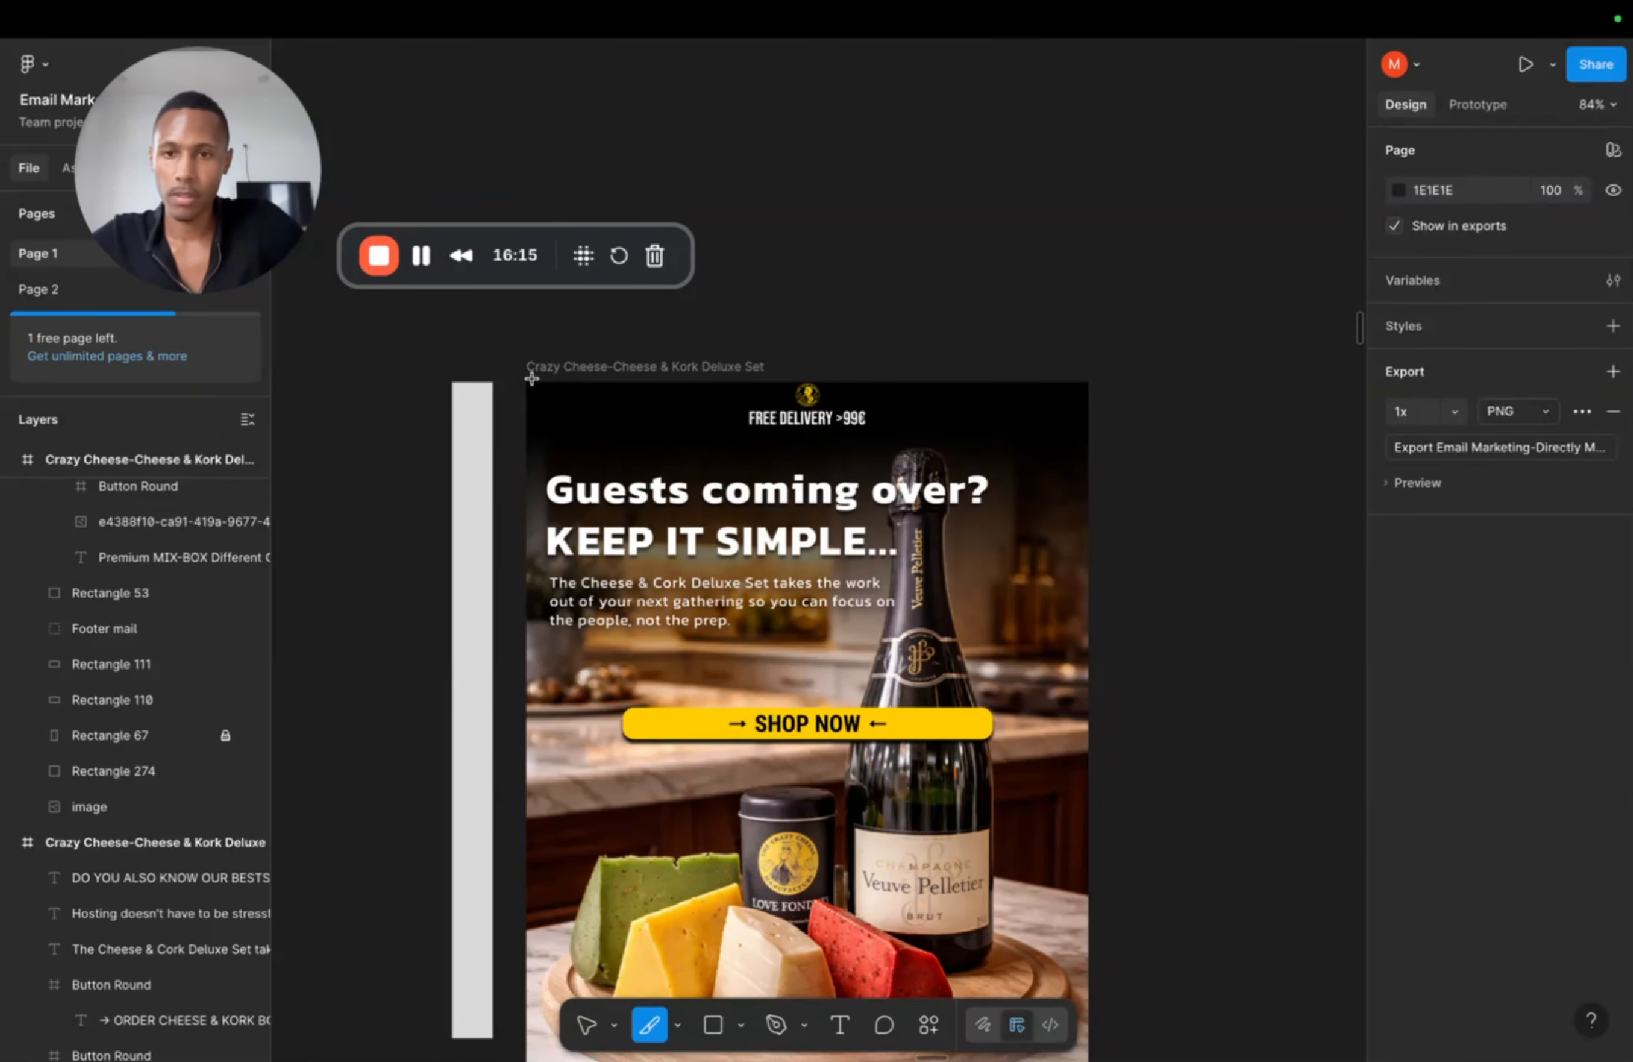
left_click_drag(526, 385, 1084, 431)
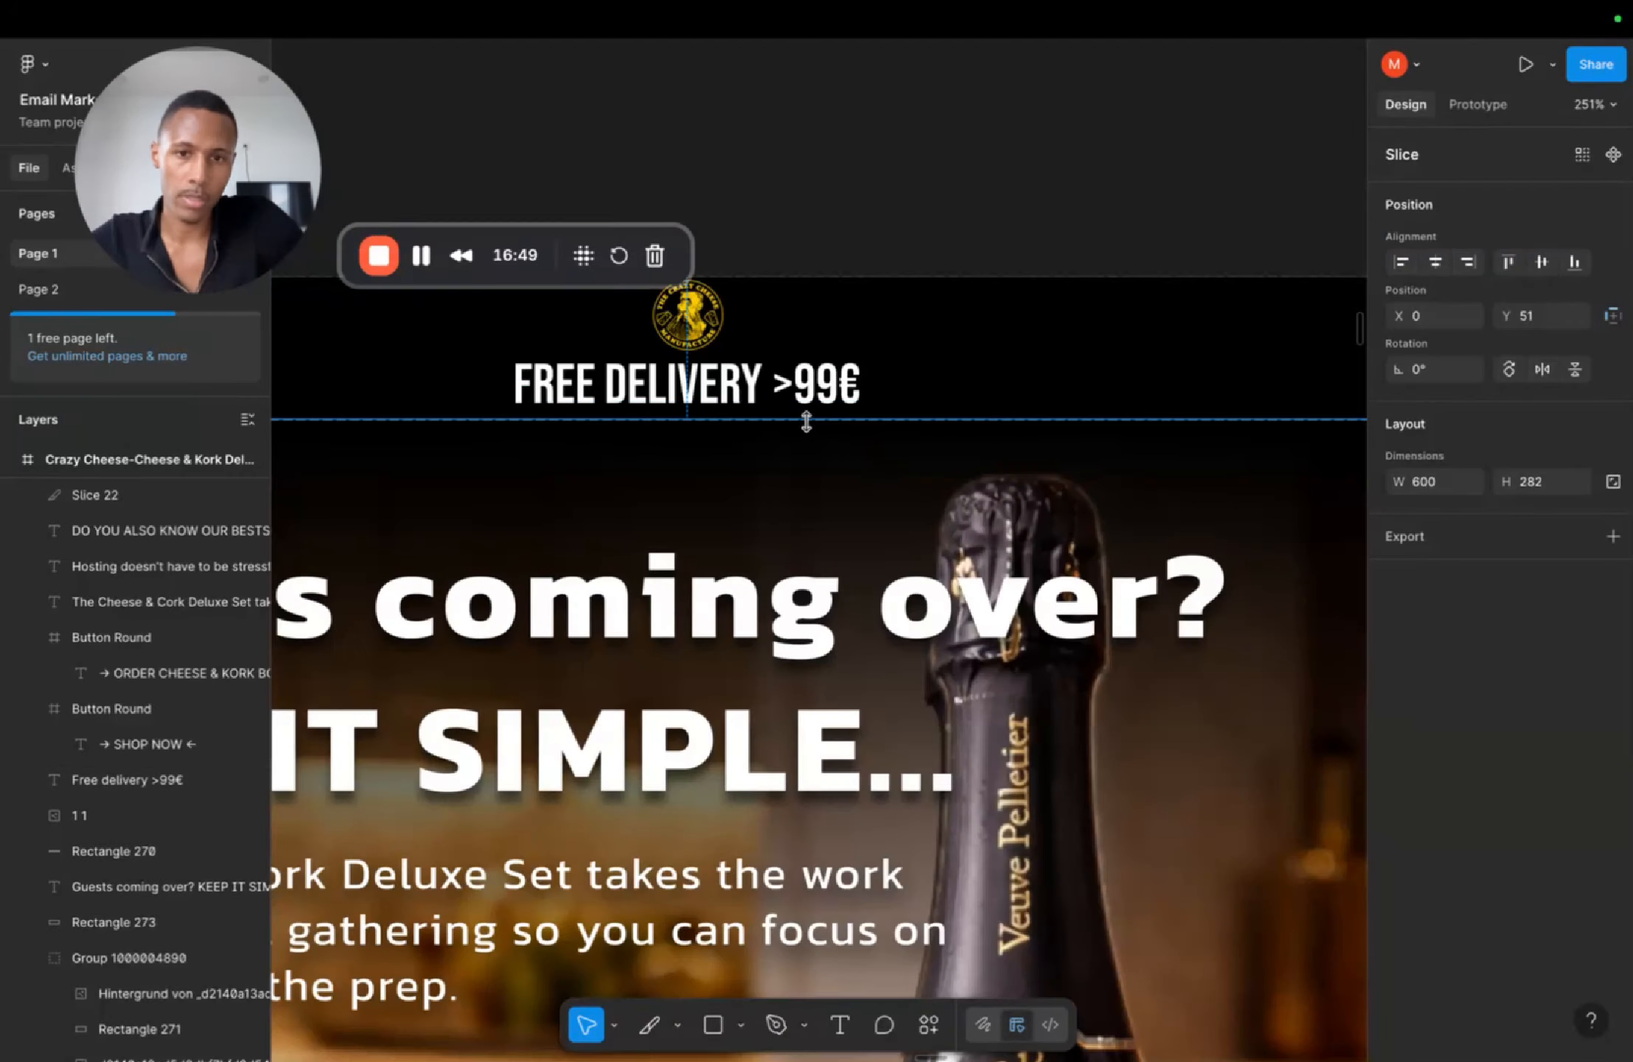
Step: Draw another slice in the hero section below the headline area with the Slice tool
scroll(804, 442, "down", 5)
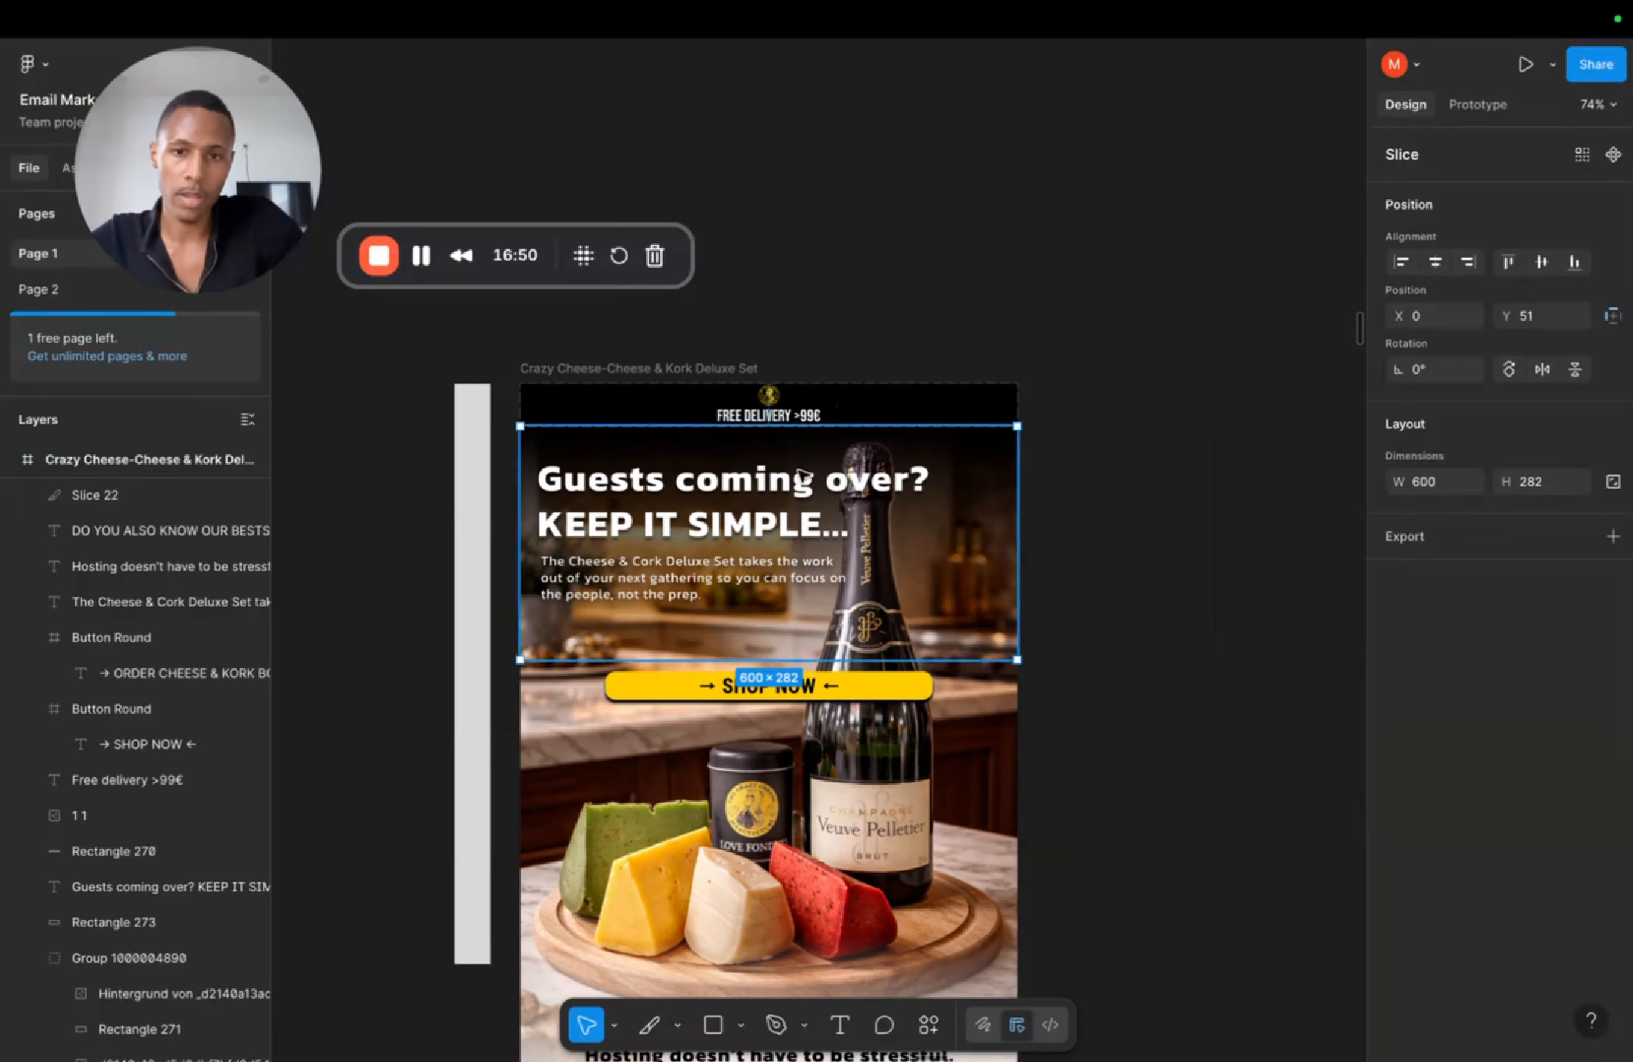
left_click(649, 1025)
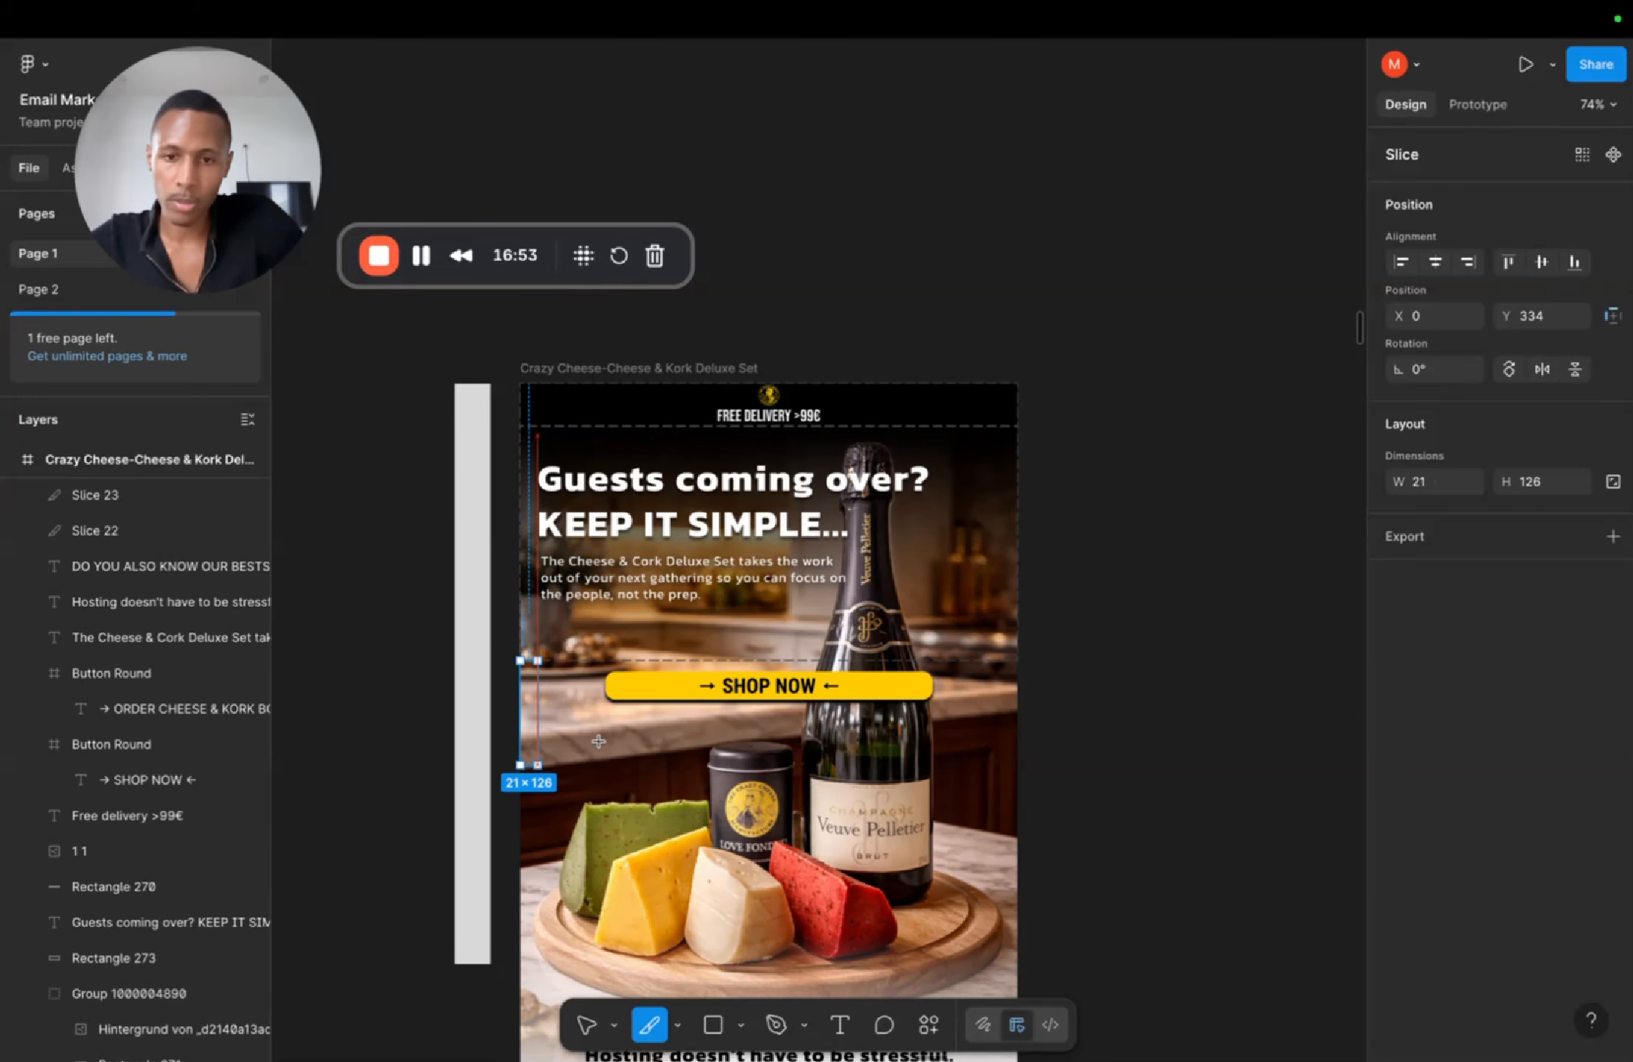